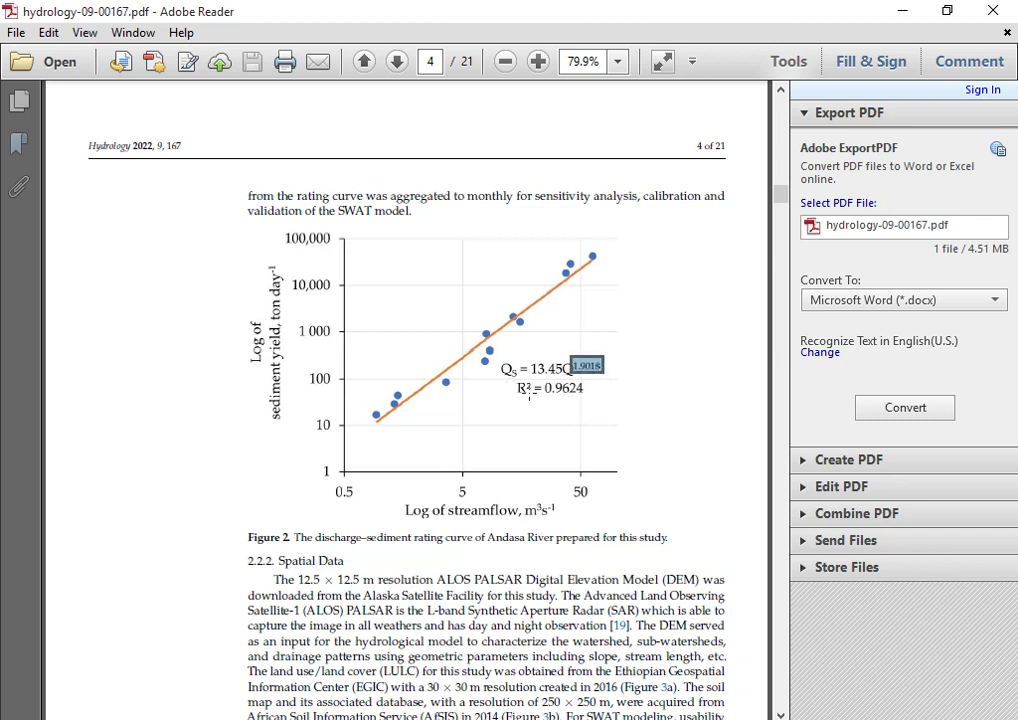
- Examine the rating curve equation and R² value shown in the Andasa River discharge–sediment chart
click(651, 386)
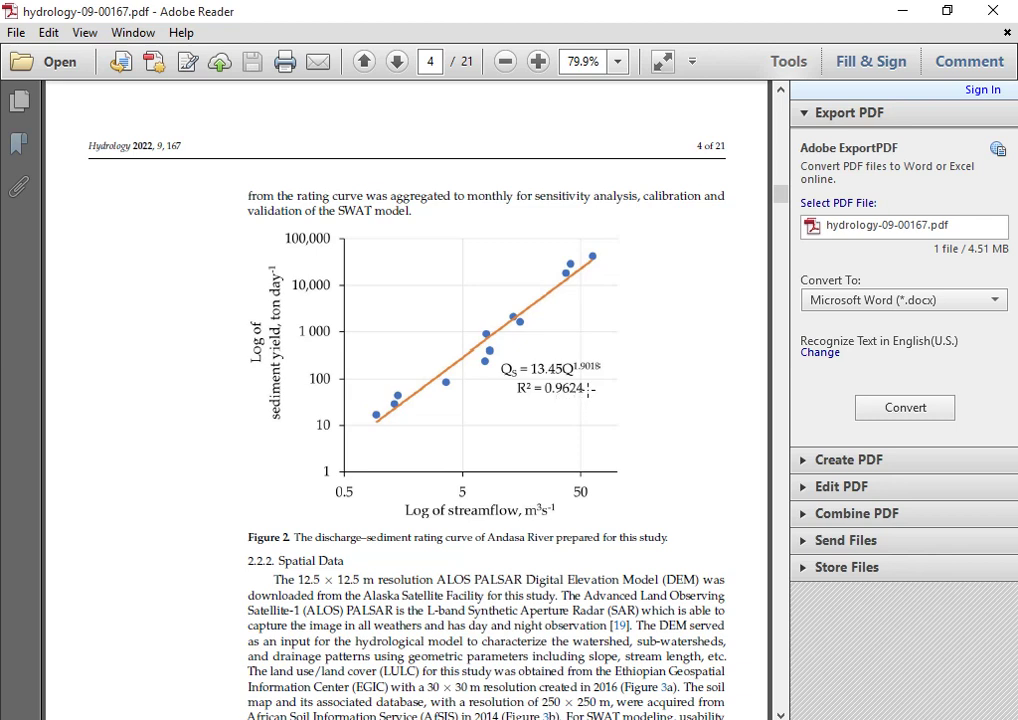
drag(590, 384, 509, 406)
click(652, 386)
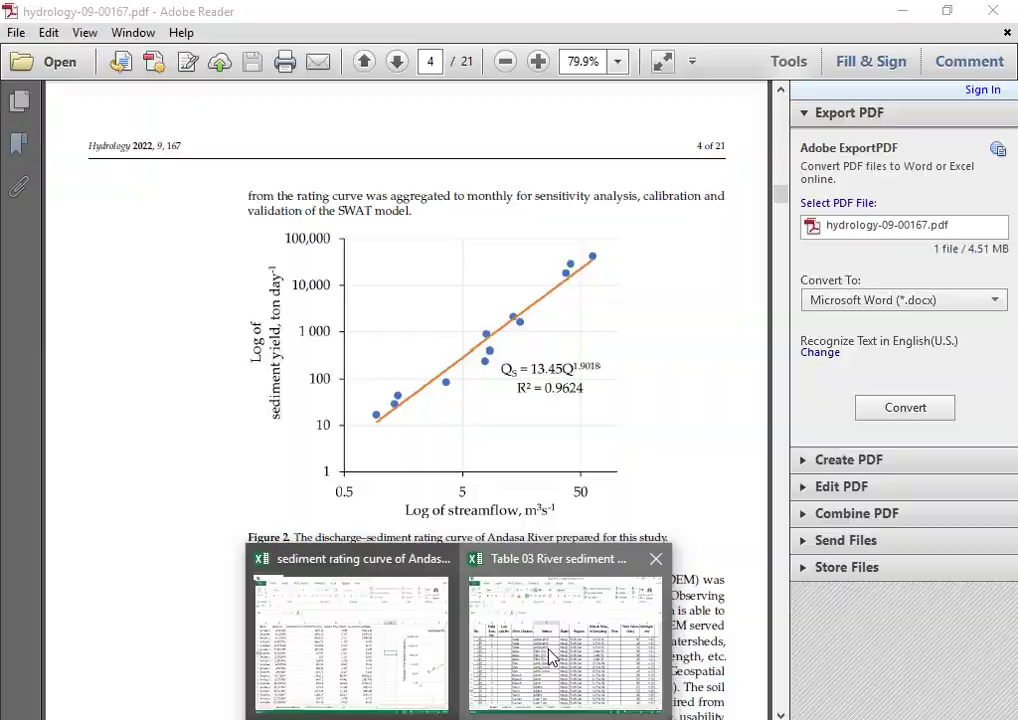
- Switch to the Table 03 River sediment data workbook in Excel and examine its time taken, flow and sediment concentration columns
click(552, 654)
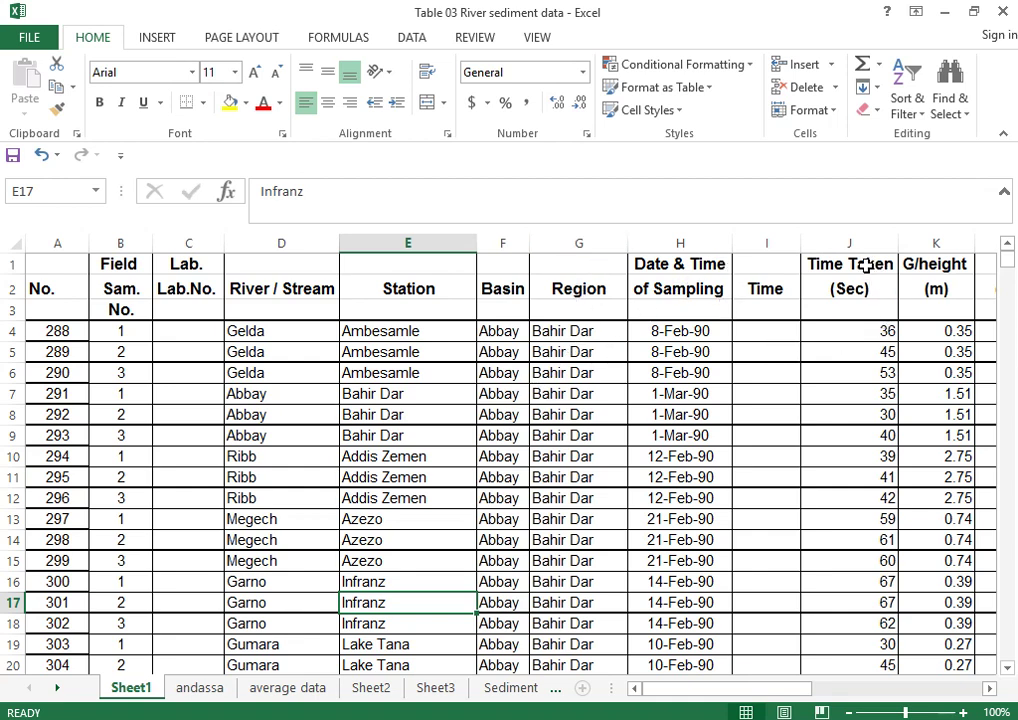
click(849, 244)
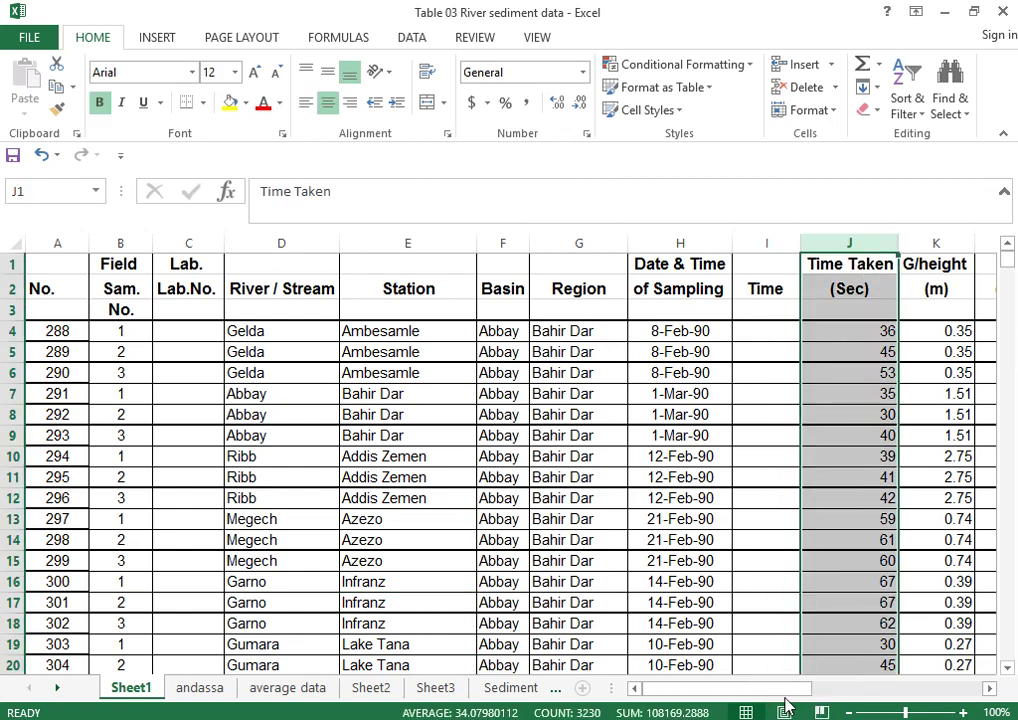
drag(781, 689, 845, 680)
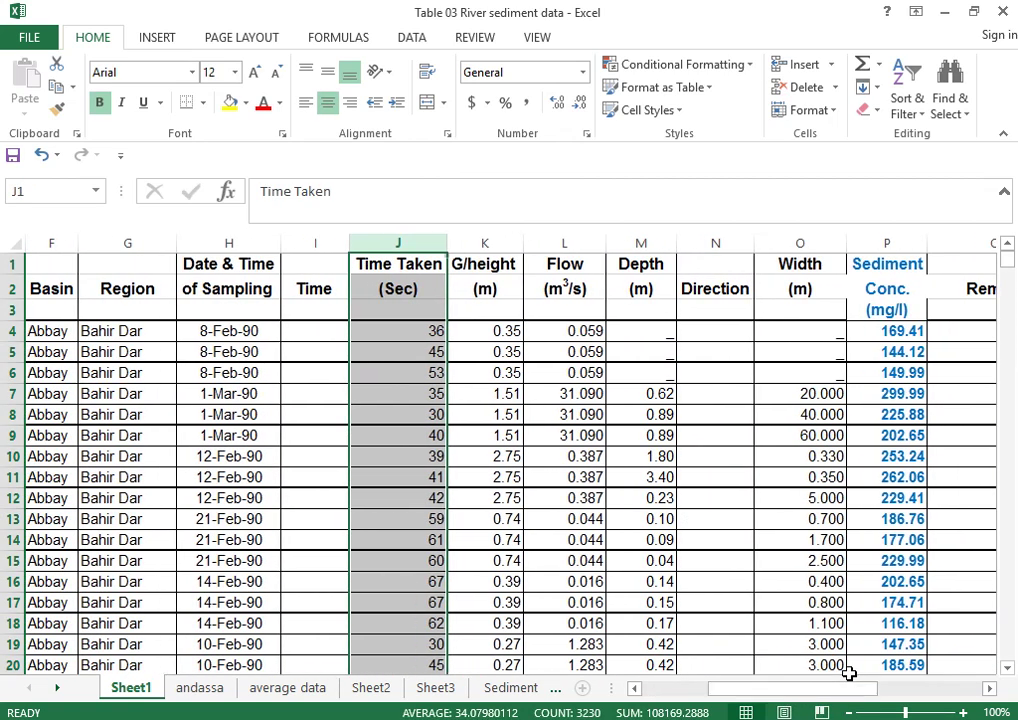
click(572, 240)
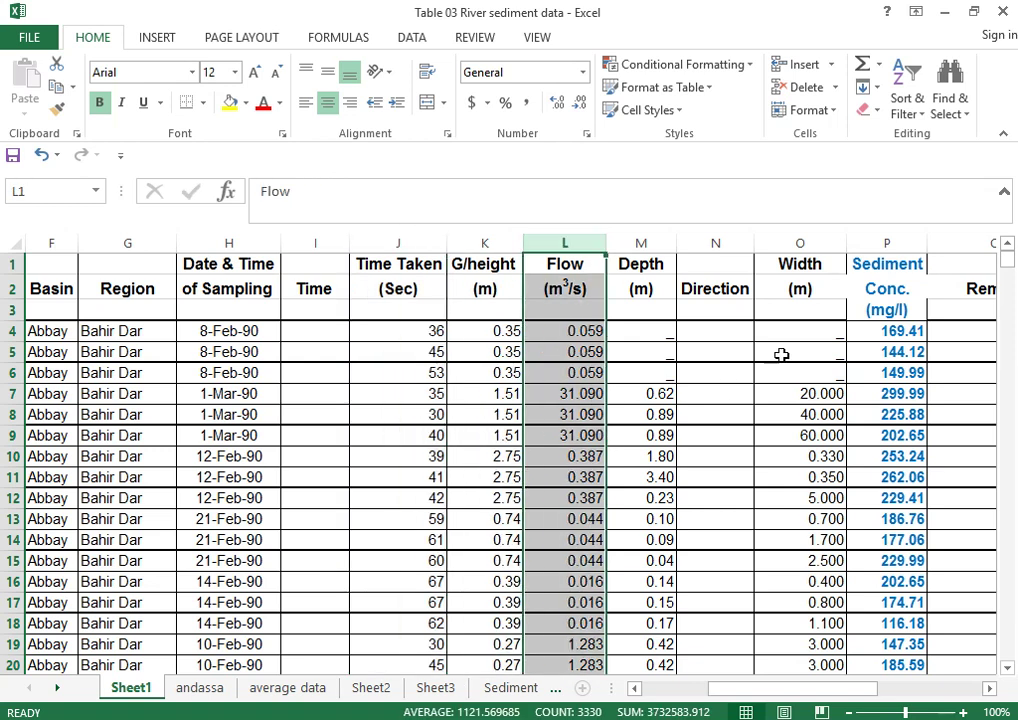
click(903, 243)
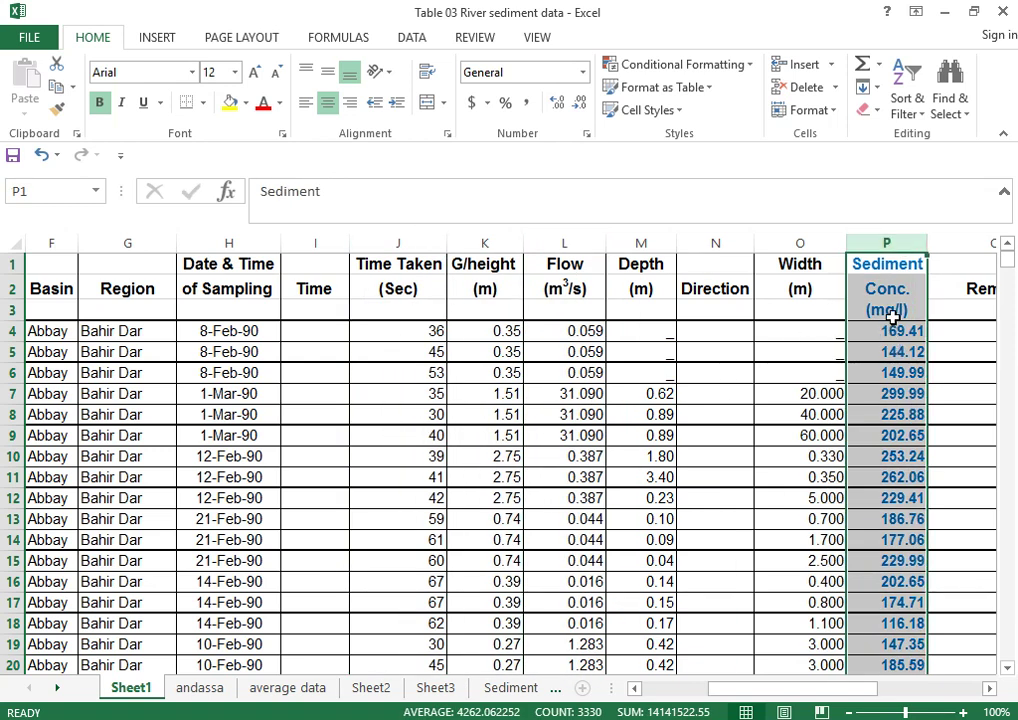
drag(838, 692, 774, 695)
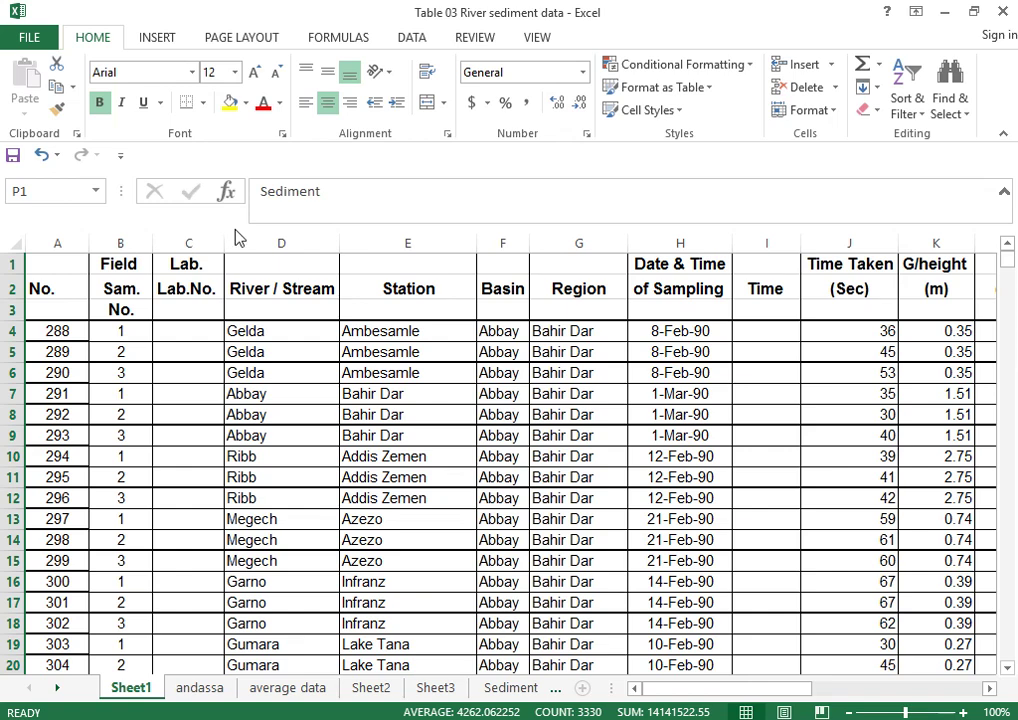
- Try to add a filter with only the sediment concentration column selected
click(907, 113)
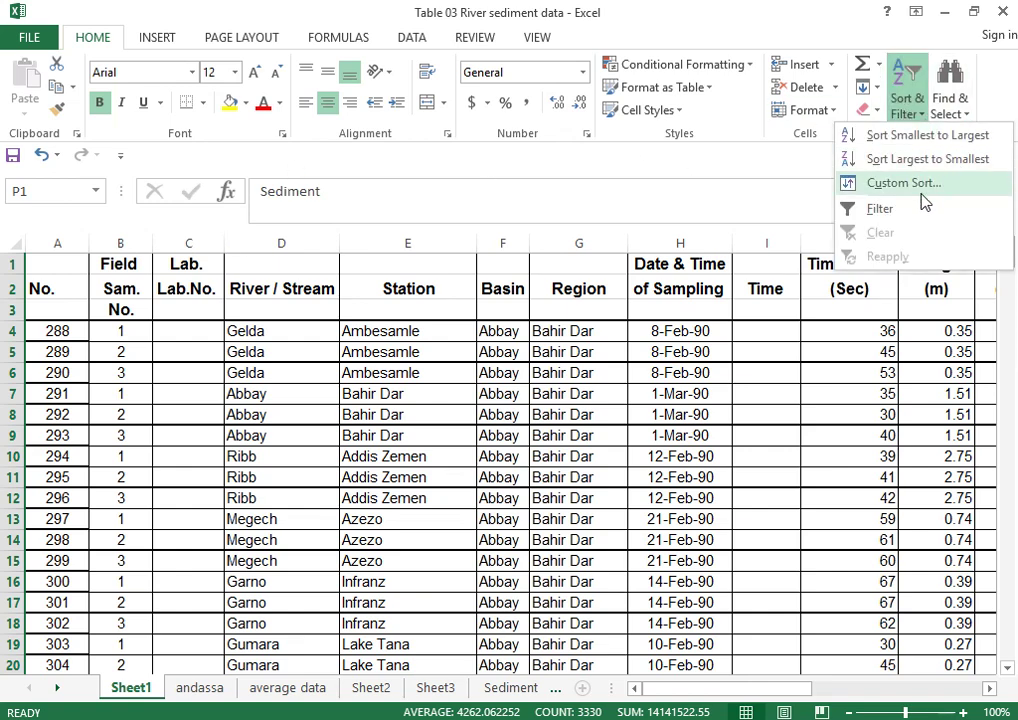
click(905, 208)
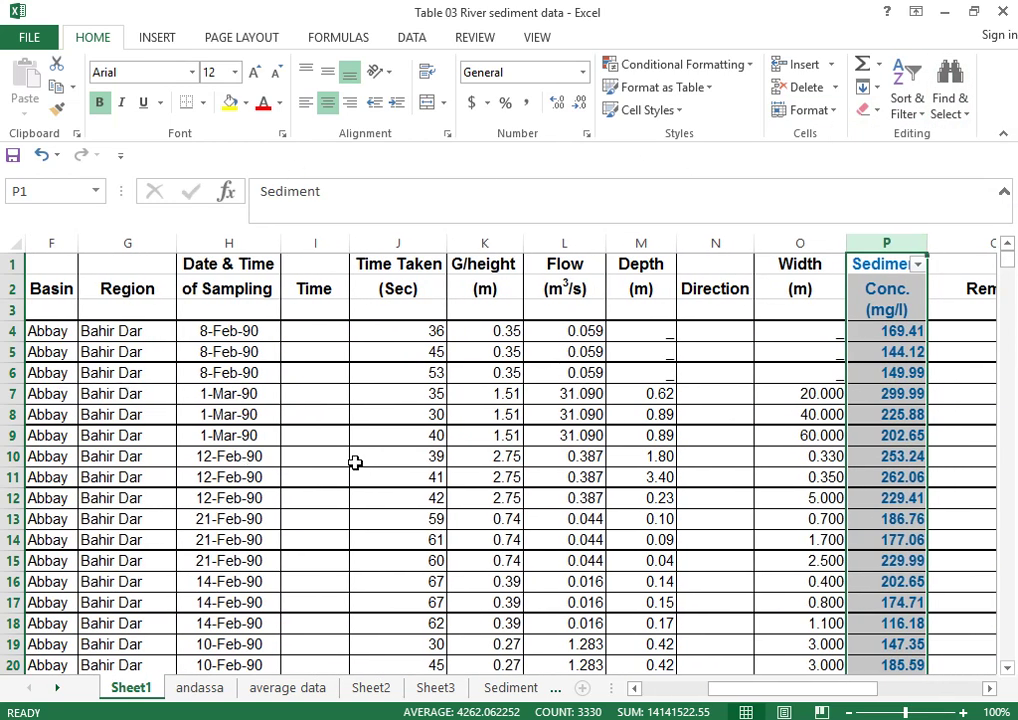
click(905, 117)
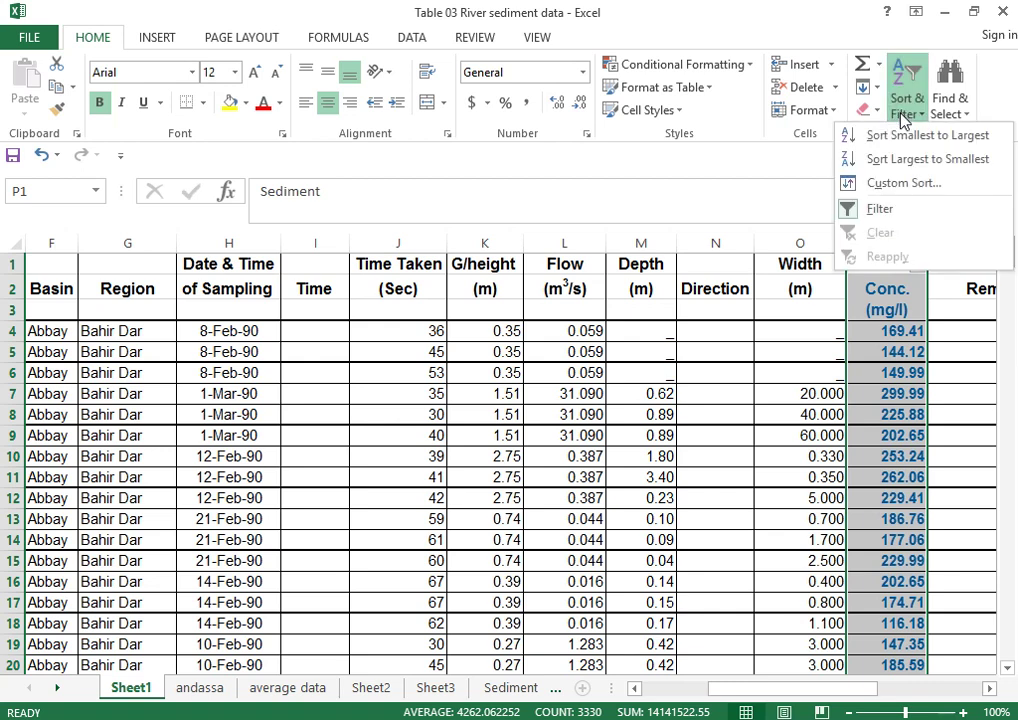
key(Escape)
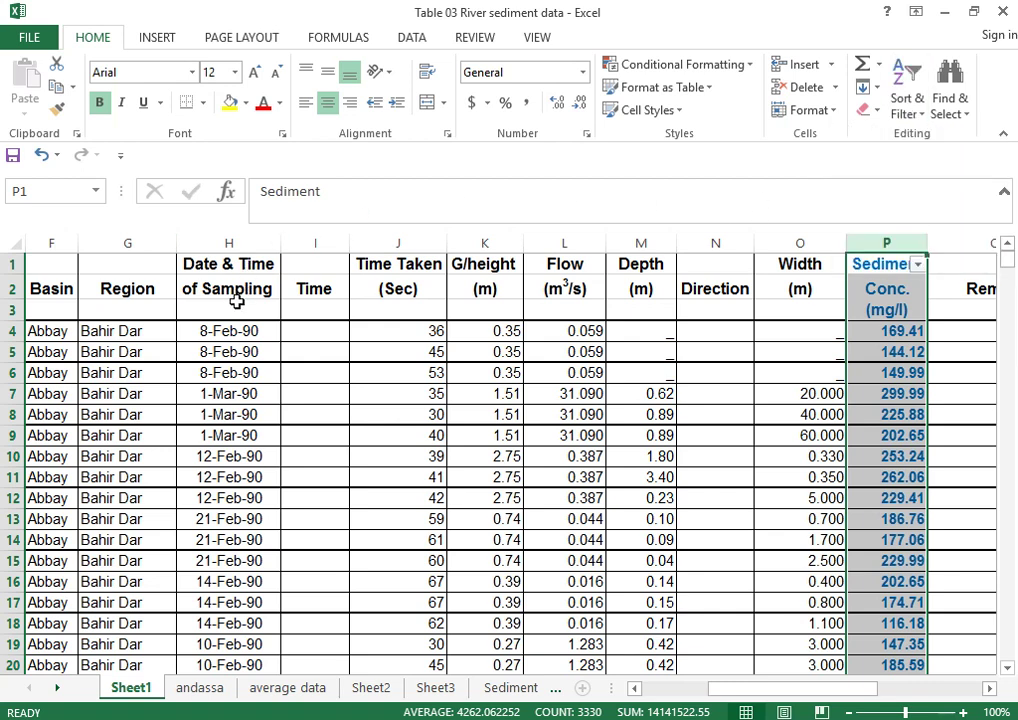
- Replace the single-column filter with filters on all headers in row 1 of the river sediment table
click(46, 261)
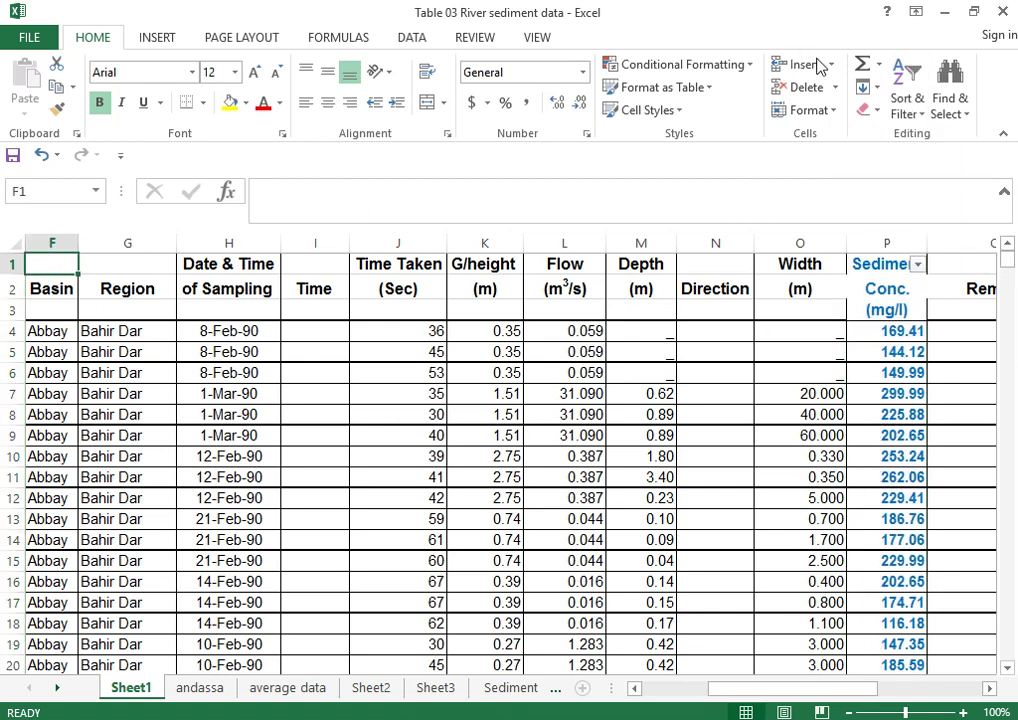
click(912, 110)
key(Escape)
click(908, 104)
click(926, 209)
scroll(604, 164, left, 5)
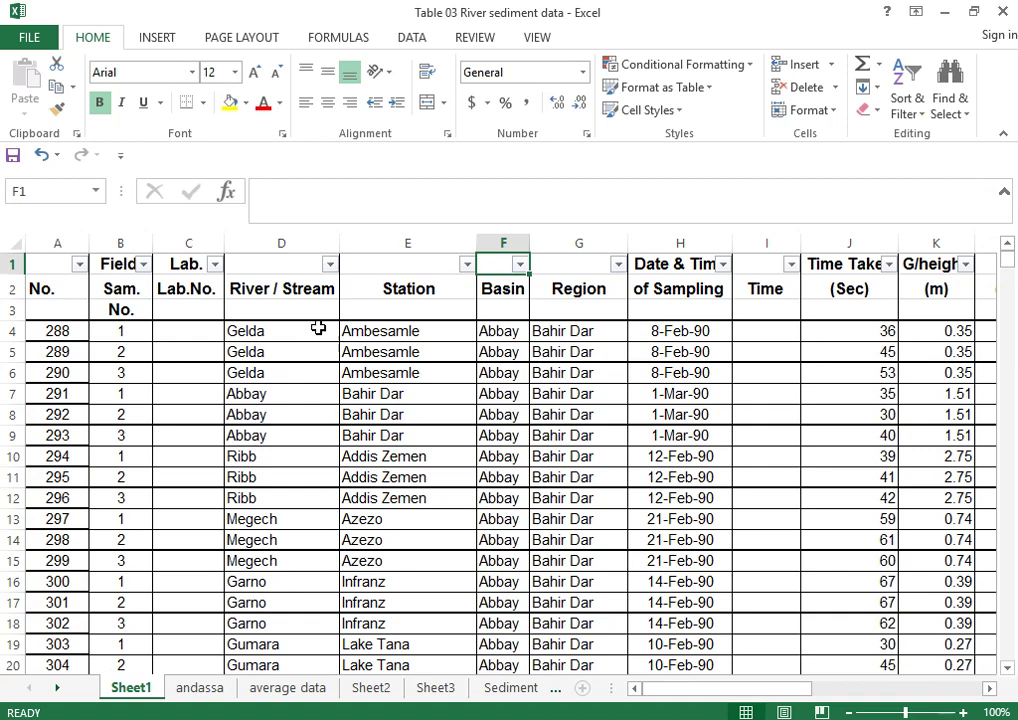
- Filter the River / Stream column to show only the Andassa records
click(329, 264)
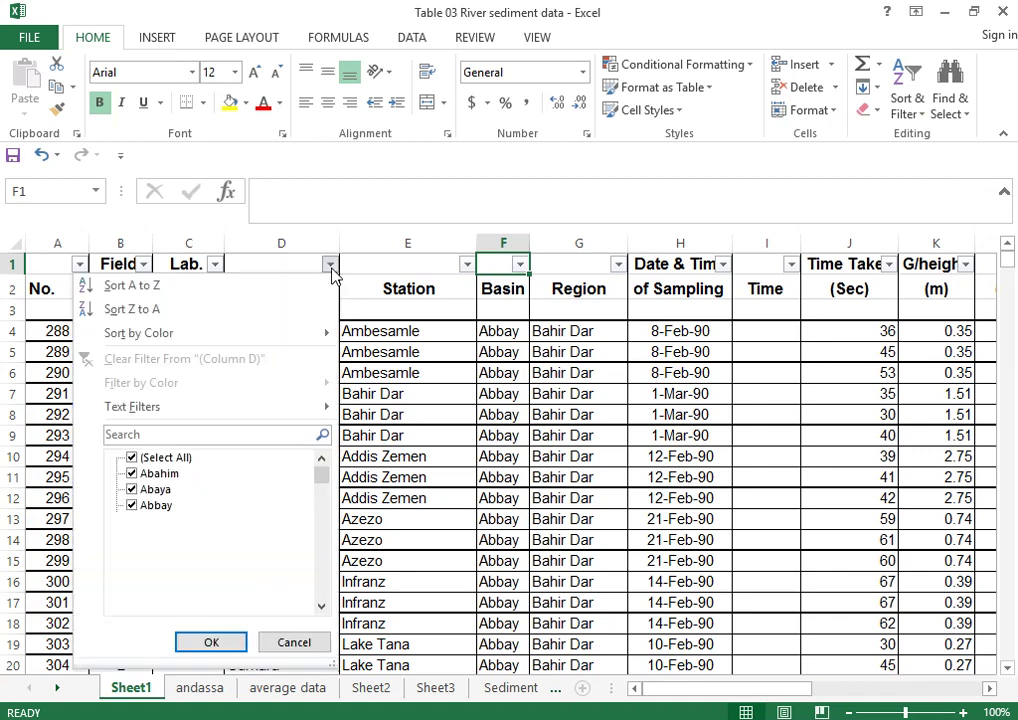
click(132, 457)
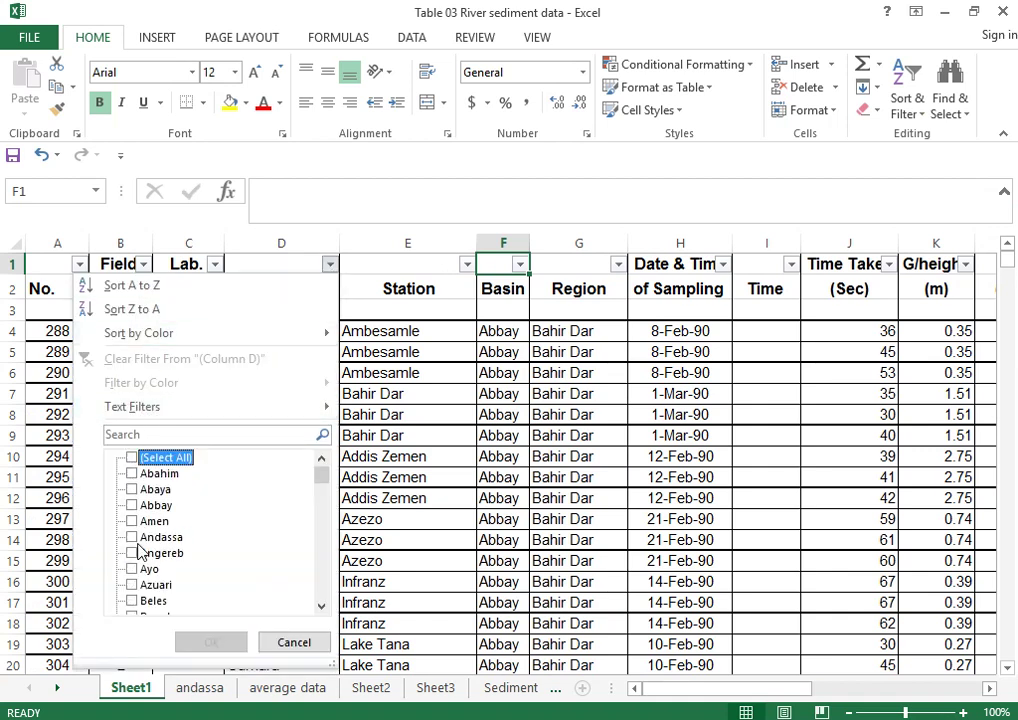
click(132, 537)
click(205, 642)
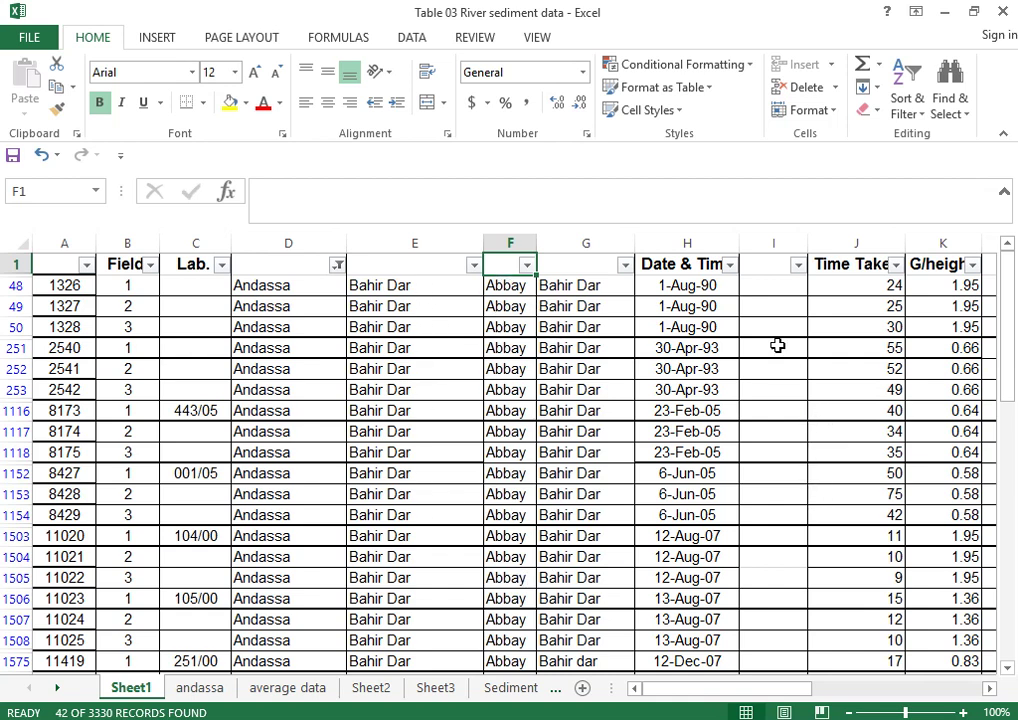
- Examine the sampling dates, time taken and flow of the three 1-Aug-90 Andassa records
drag(659, 285, 670, 327)
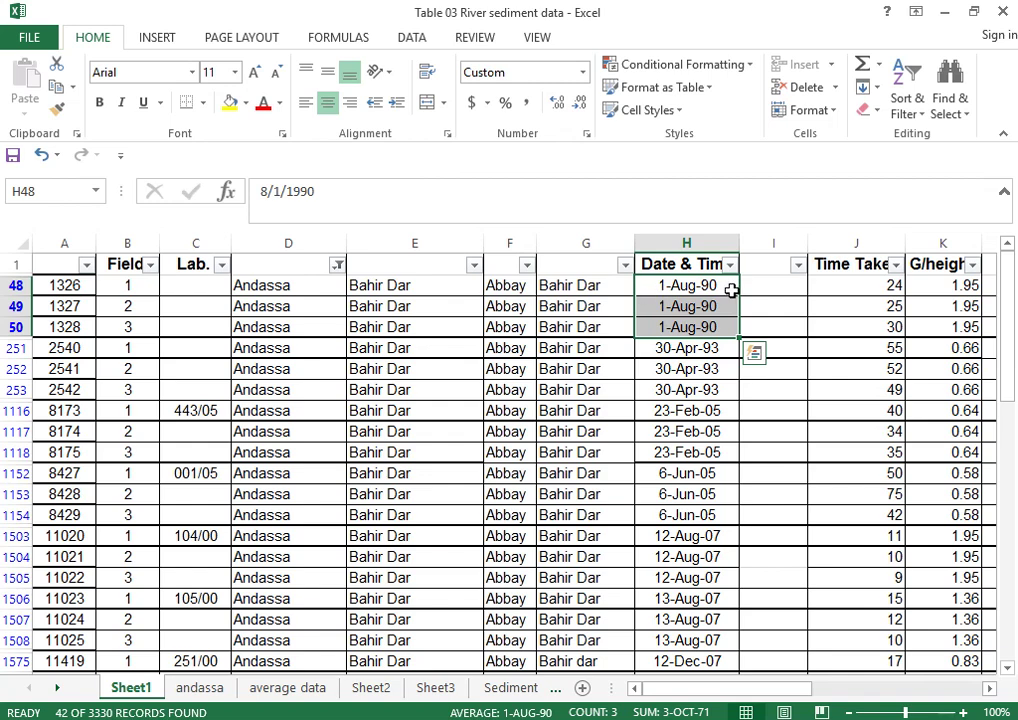
click(710, 689)
drag(710, 689, 750, 689)
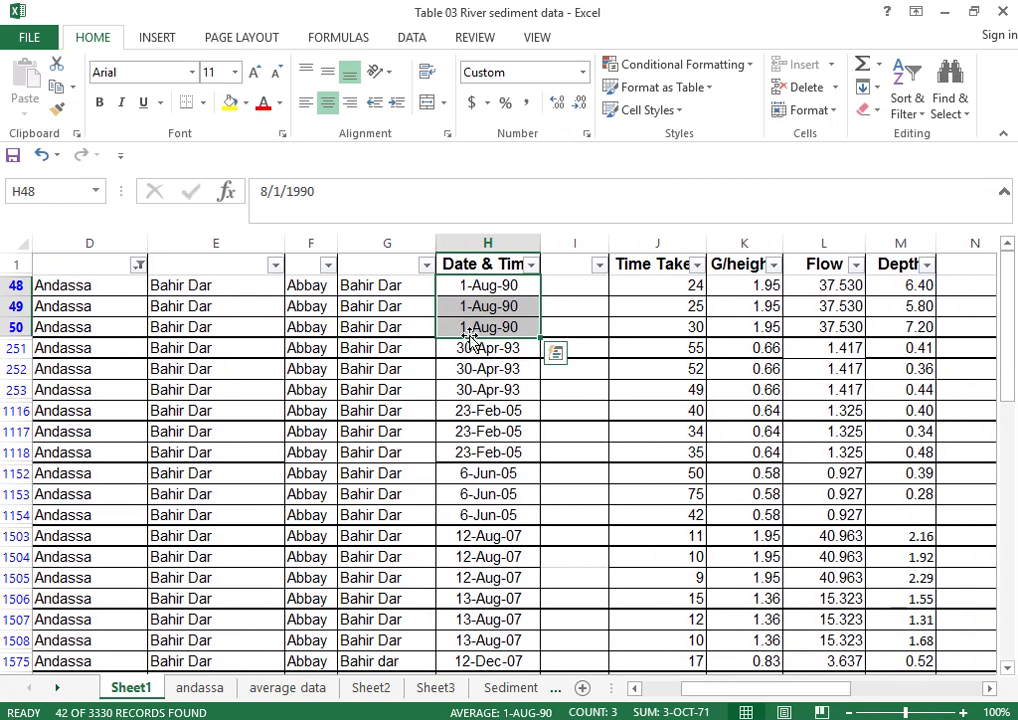
click(675, 309)
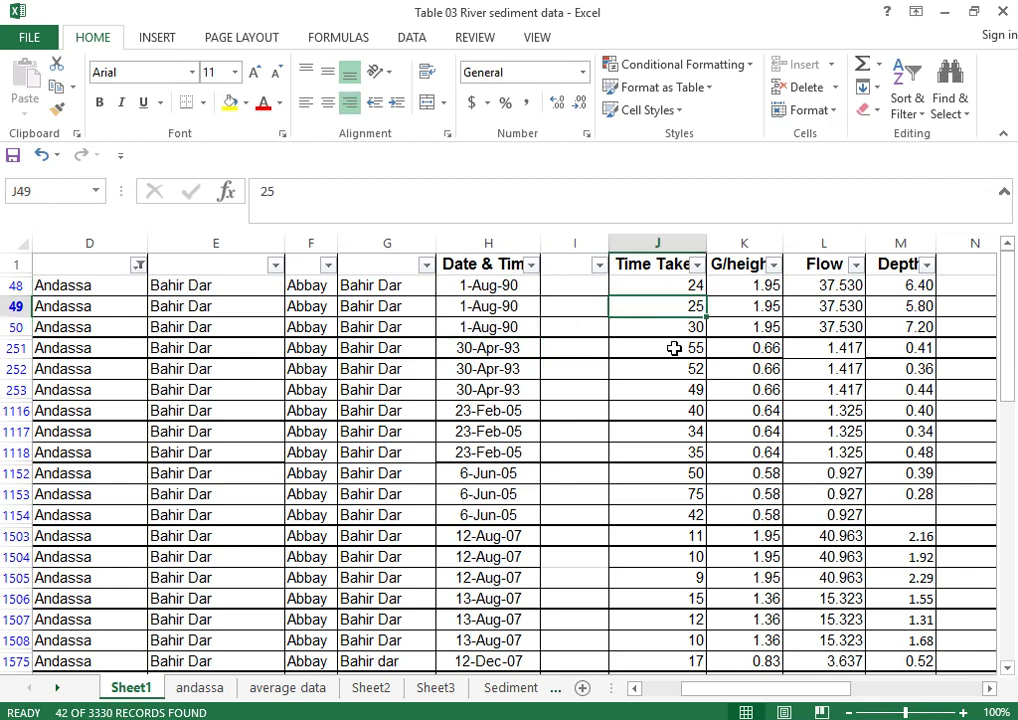
click(675, 333)
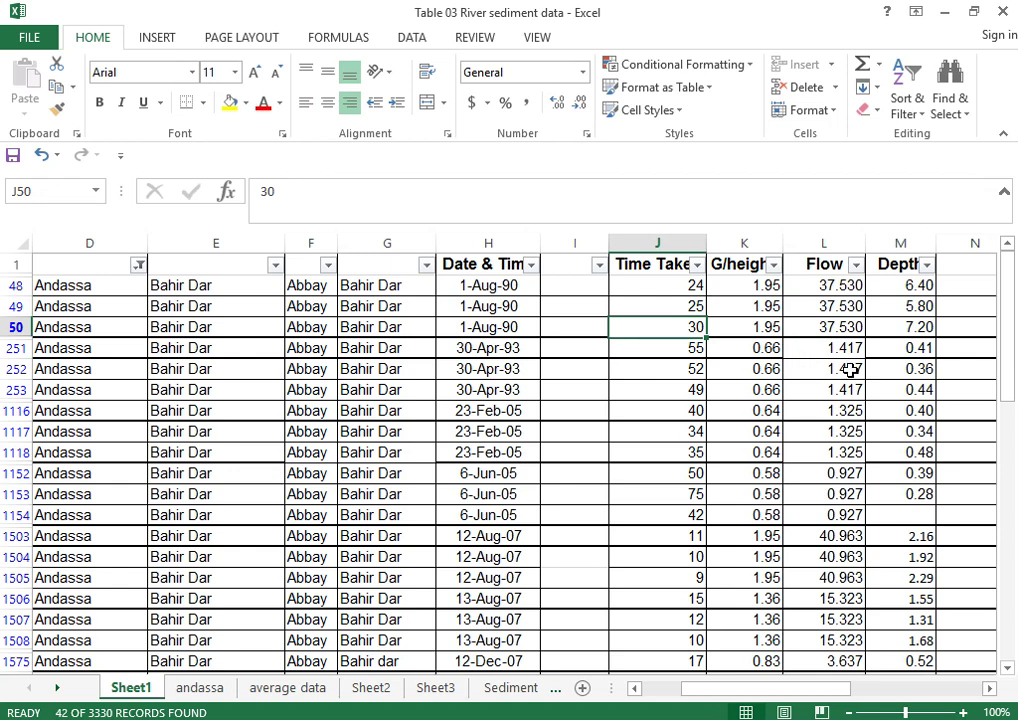
drag(813, 285, 811, 322)
drag(790, 700, 859, 684)
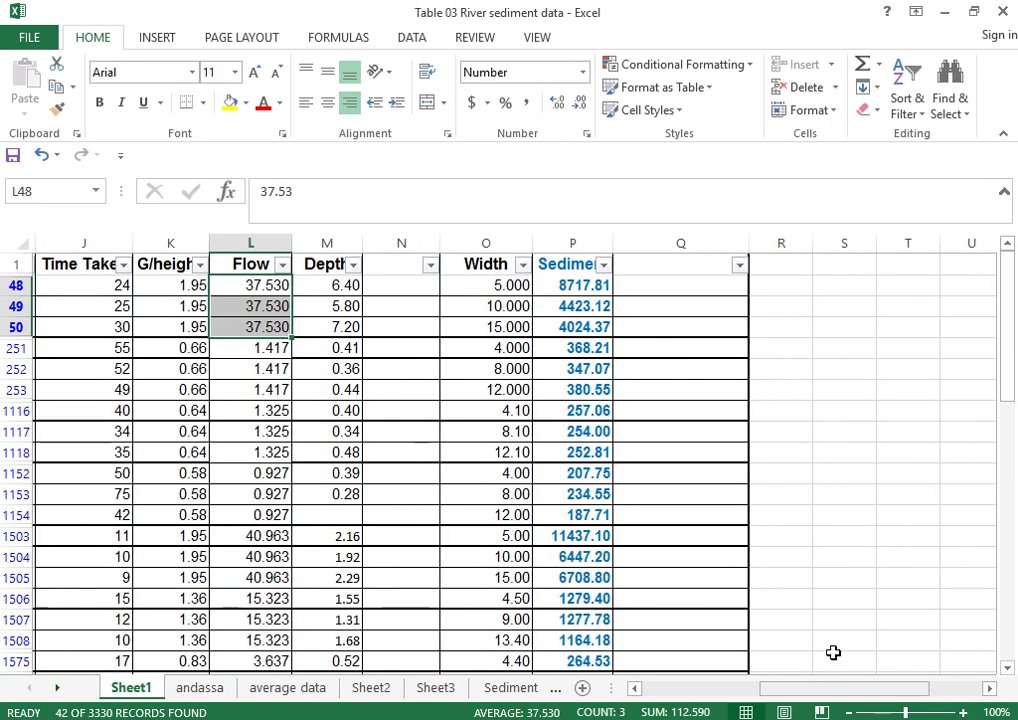
- Examine the sediment concentrations of the three 1-Aug-90 samples and the Andassa records below them
drag(564, 286, 564, 326)
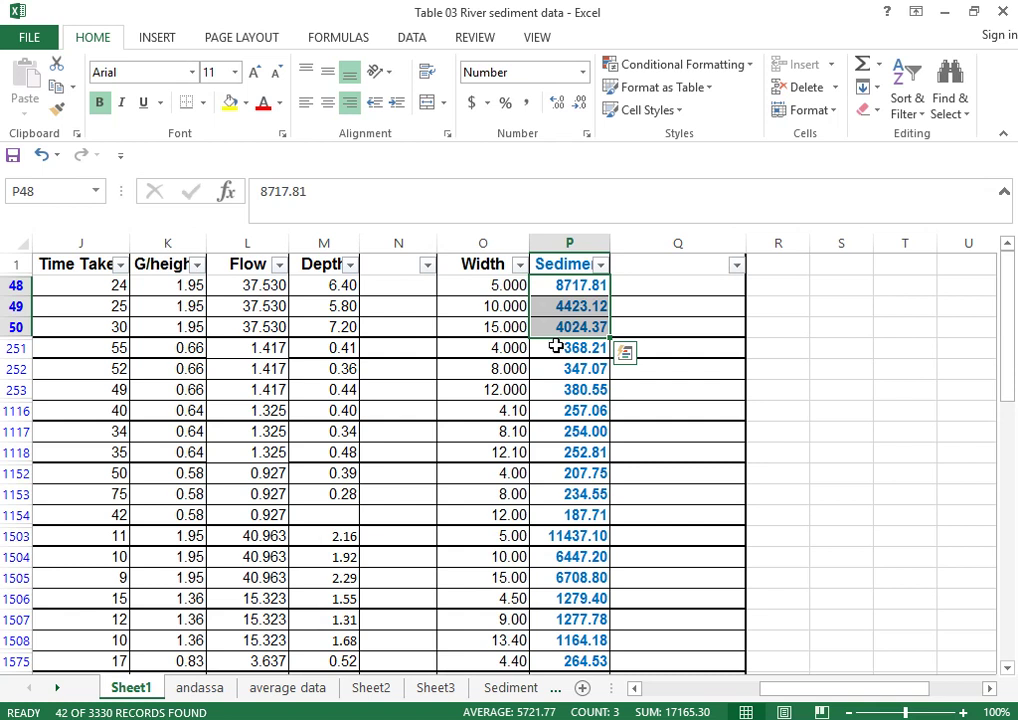
click(559, 285)
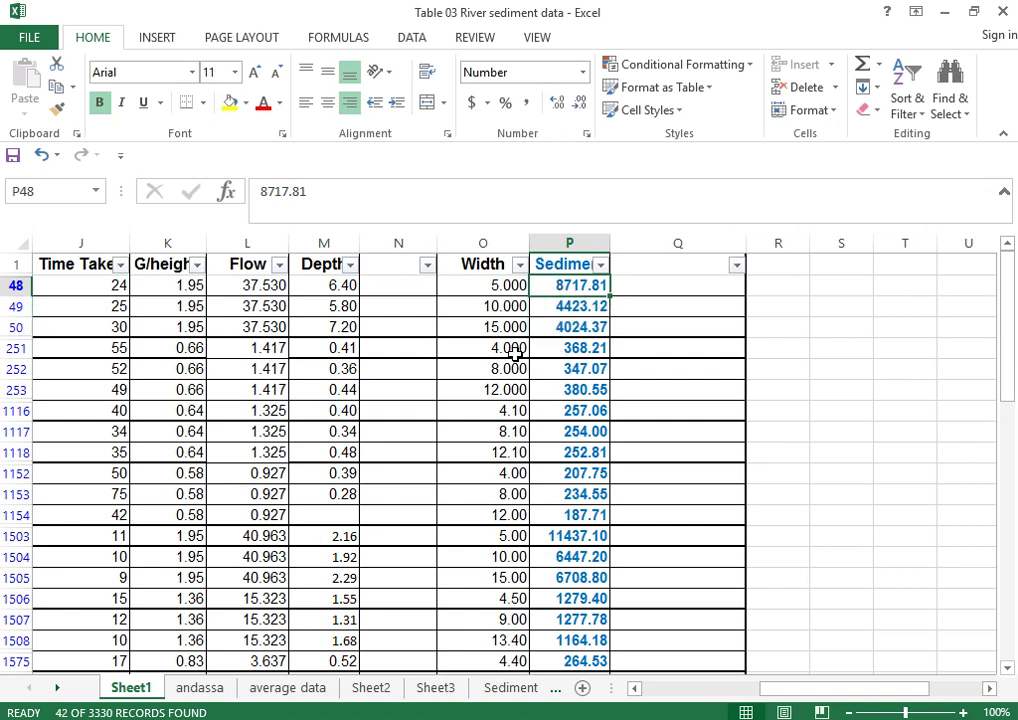
click(573, 305)
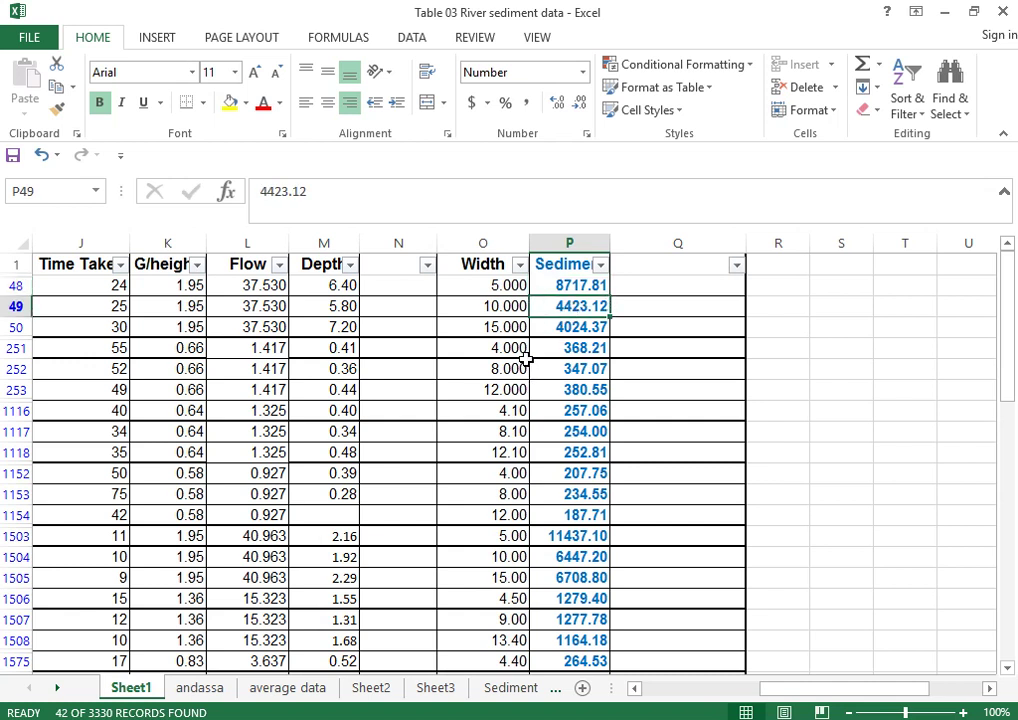
click(552, 331)
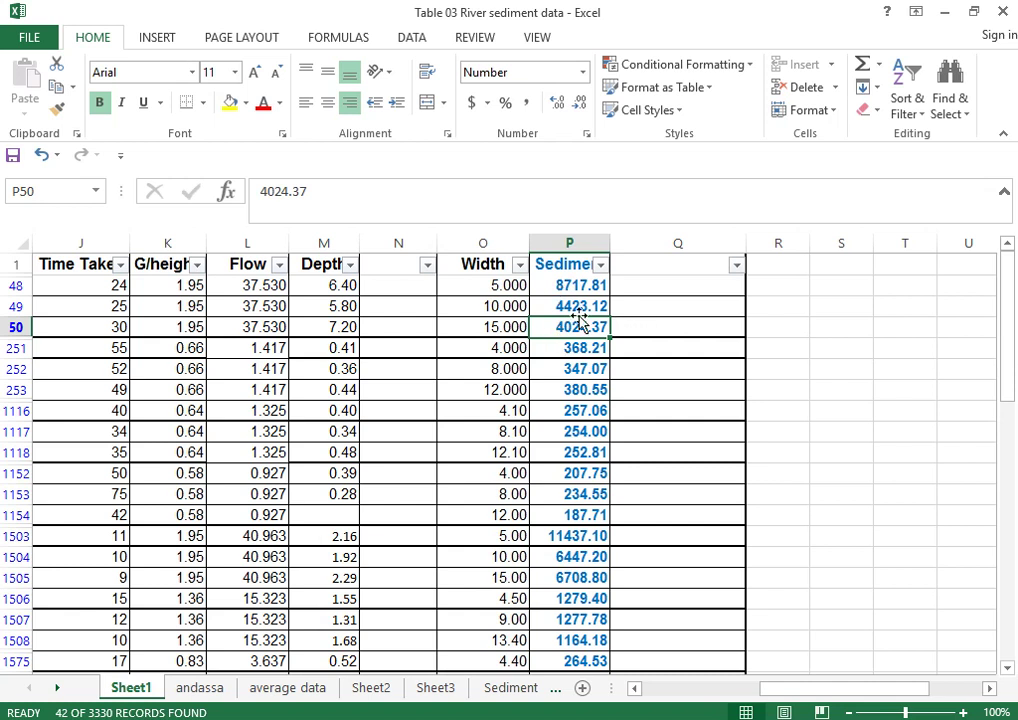
drag(547, 286, 556, 494)
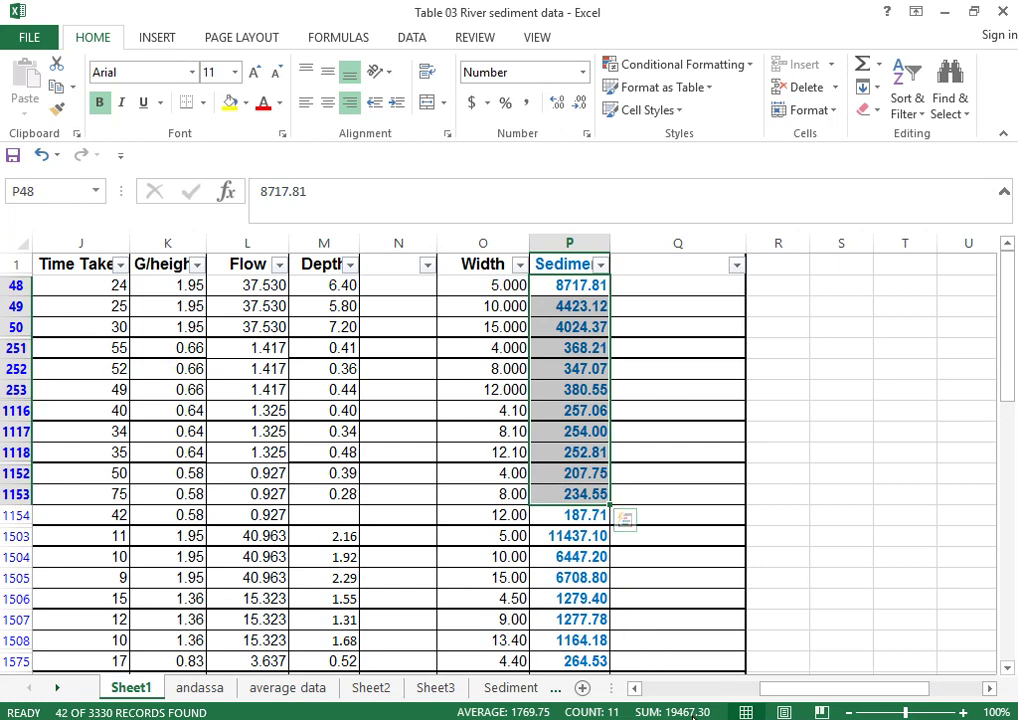
- Compare the 1-Aug-90 sampling date with its three sediment concentrations and flow values
drag(784, 690, 730, 710)
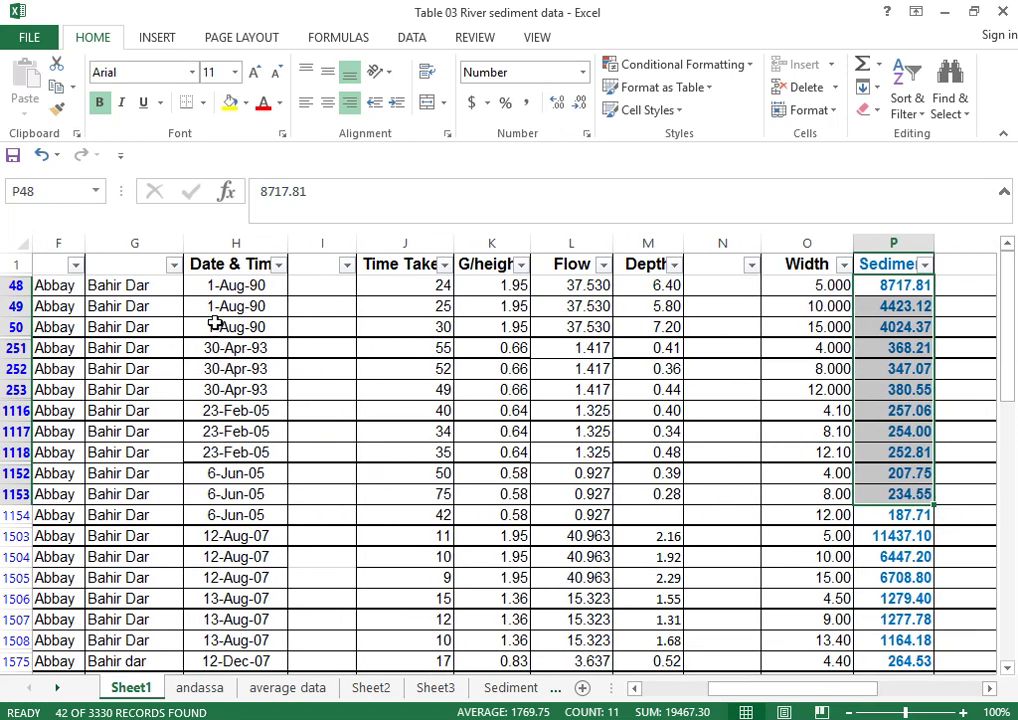
click(215, 287)
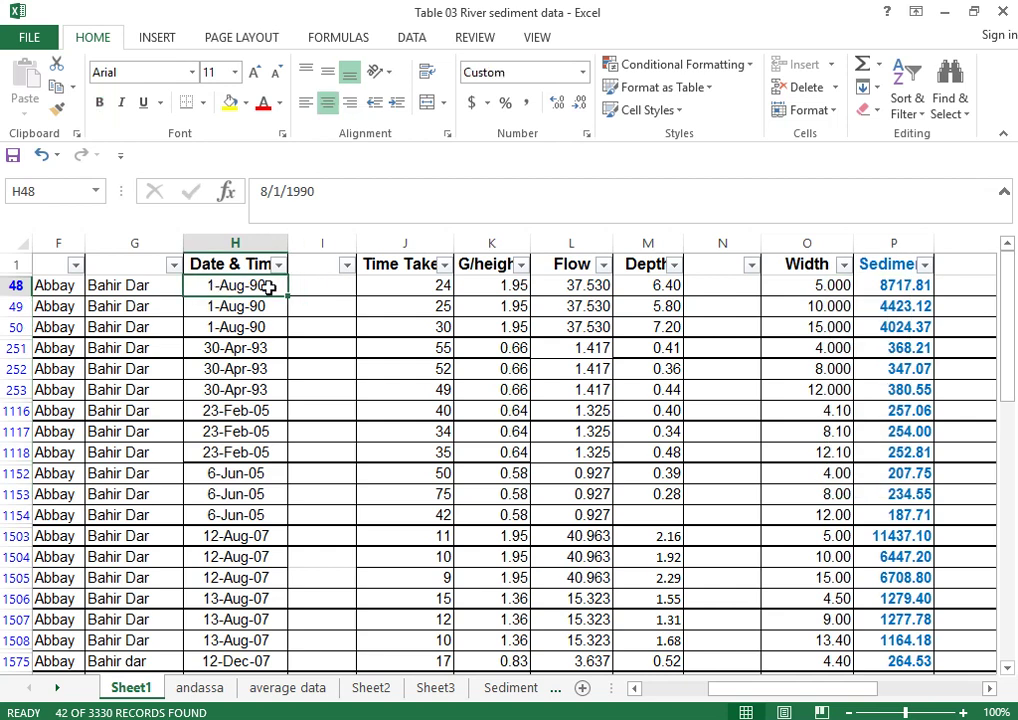
drag(887, 283, 893, 328)
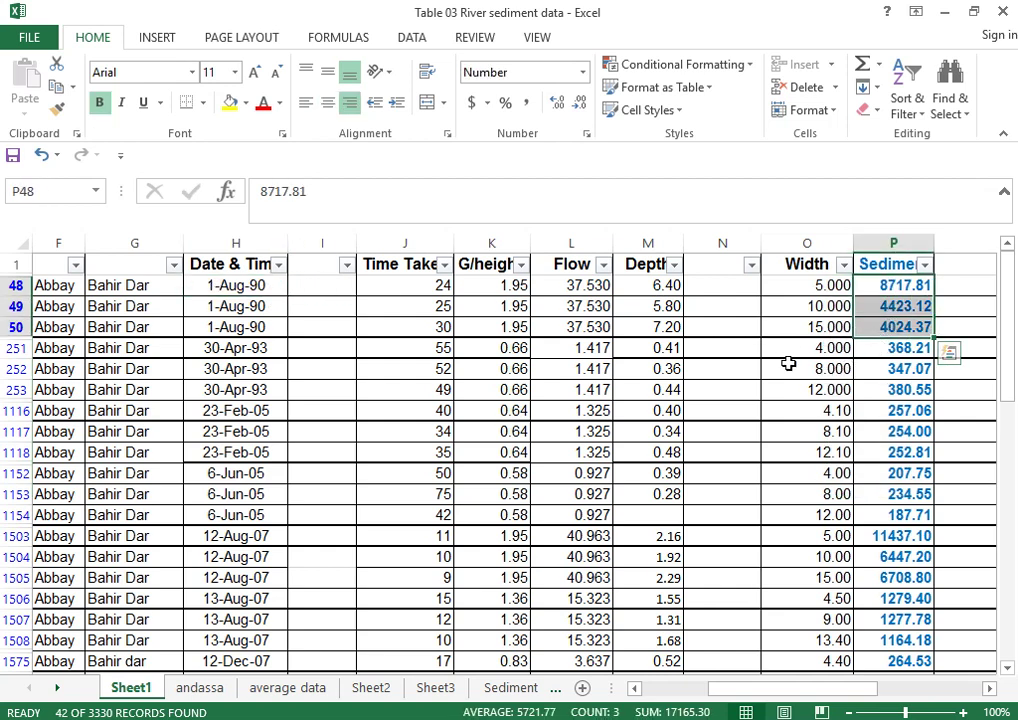
drag(572, 285, 572, 327)
key(Down)
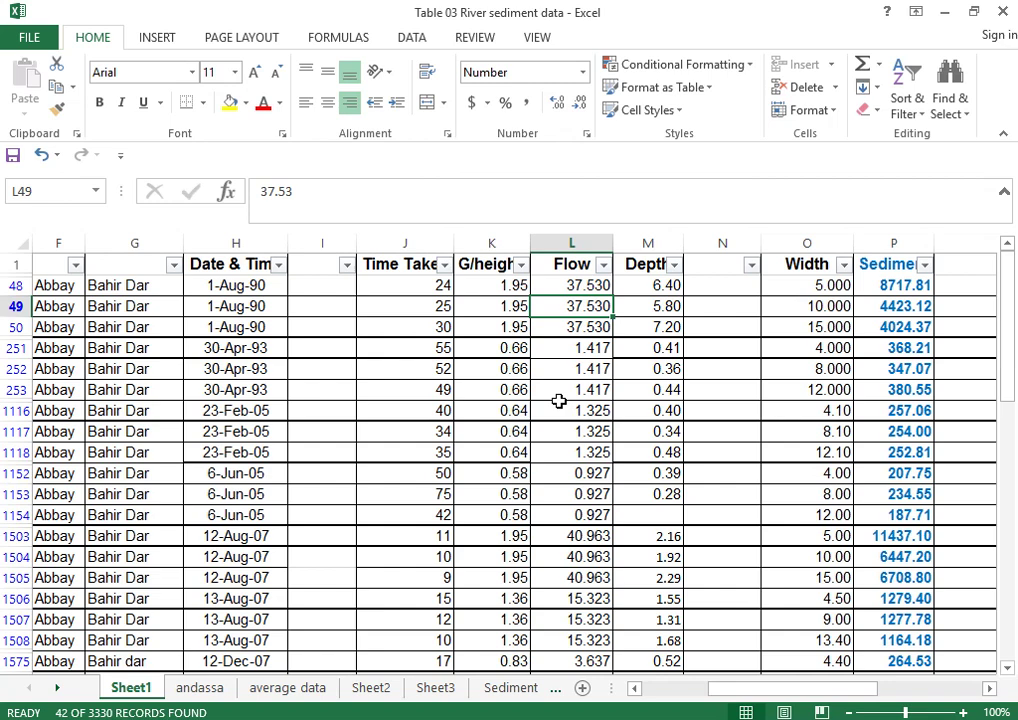
click(830, 393)
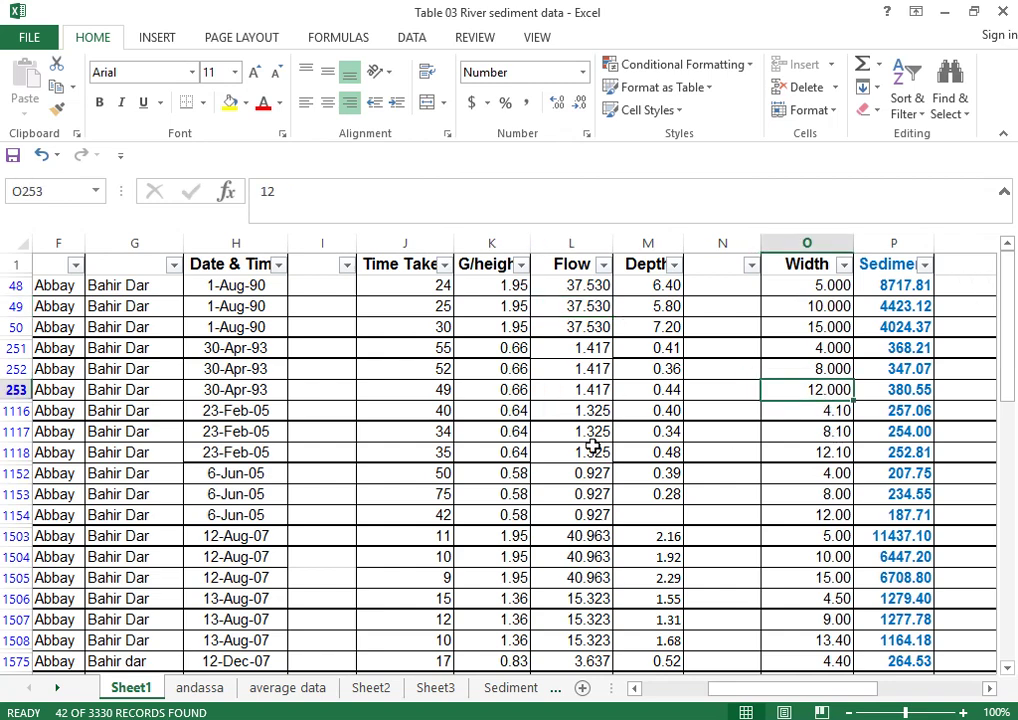
- Open the andassa sheet and examine the sediment concentrations grouped for 8/1/1990 and 4/30/1993
click(200, 687)
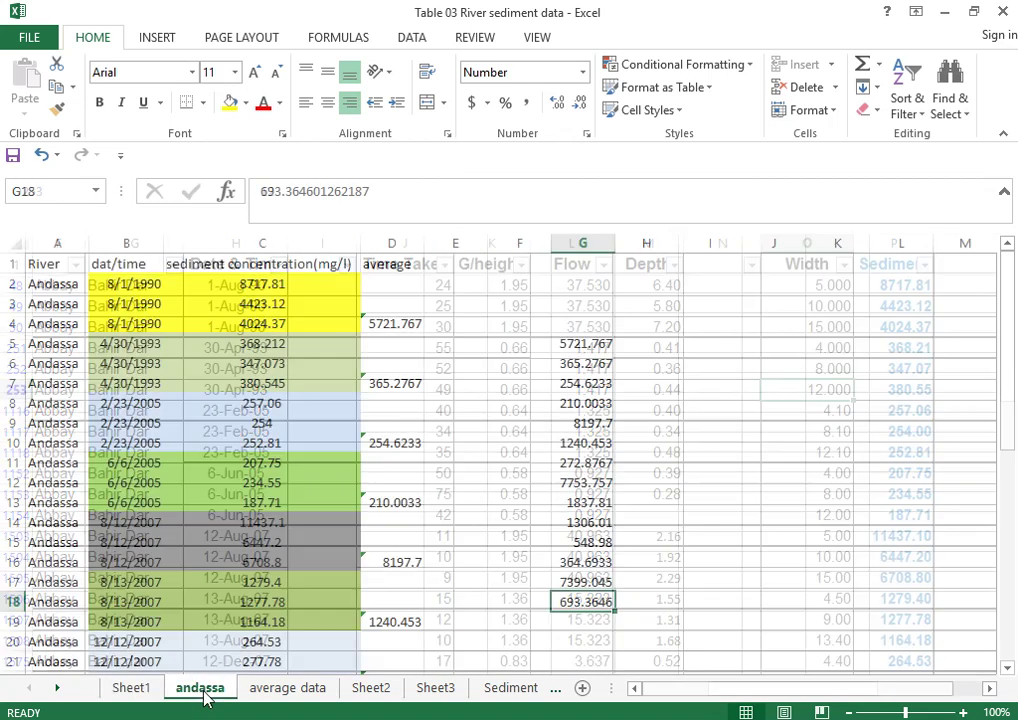
drag(252, 283, 253, 324)
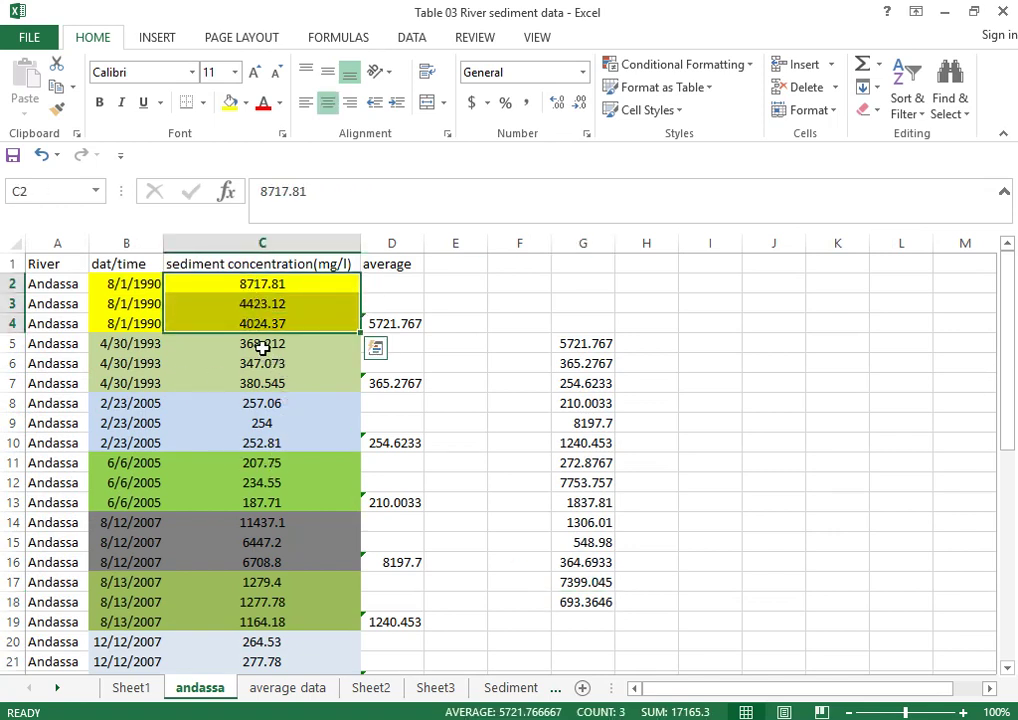
drag(262, 347, 262, 383)
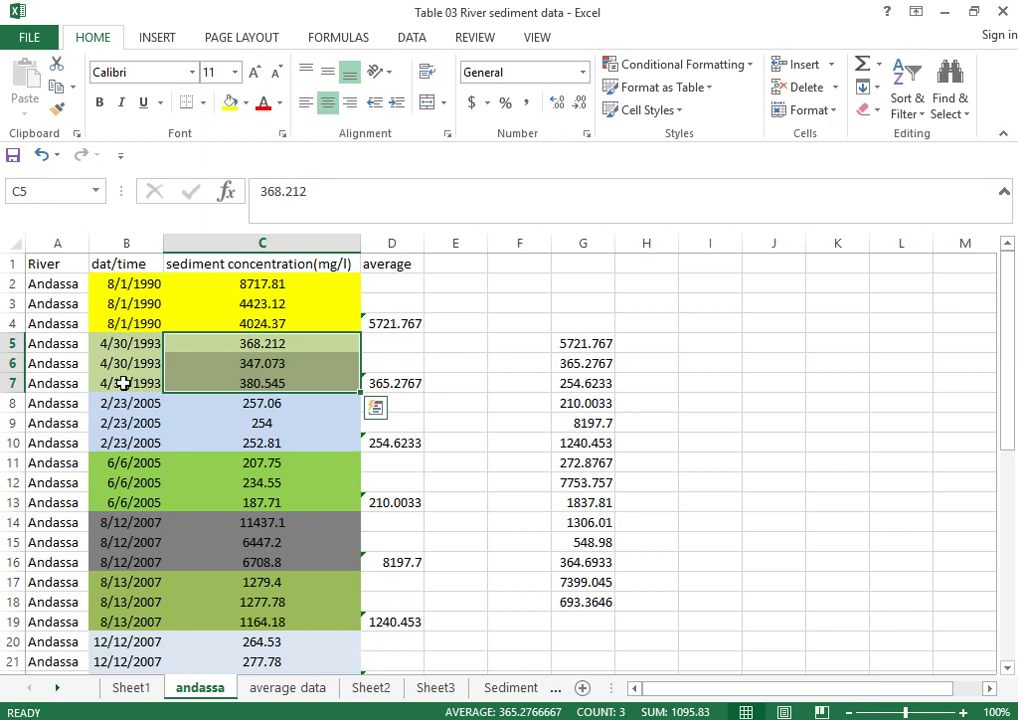
- Examine the average formula for the three 4/30/1993 sediment concentrations on the andassa sheet
click(385, 386)
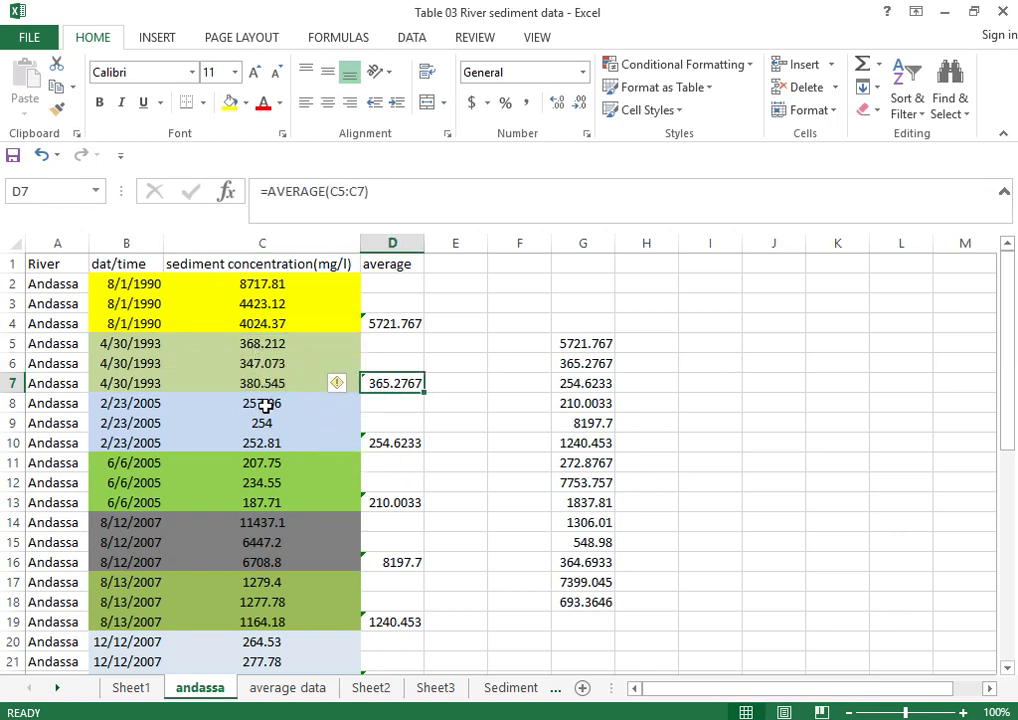
click(520, 440)
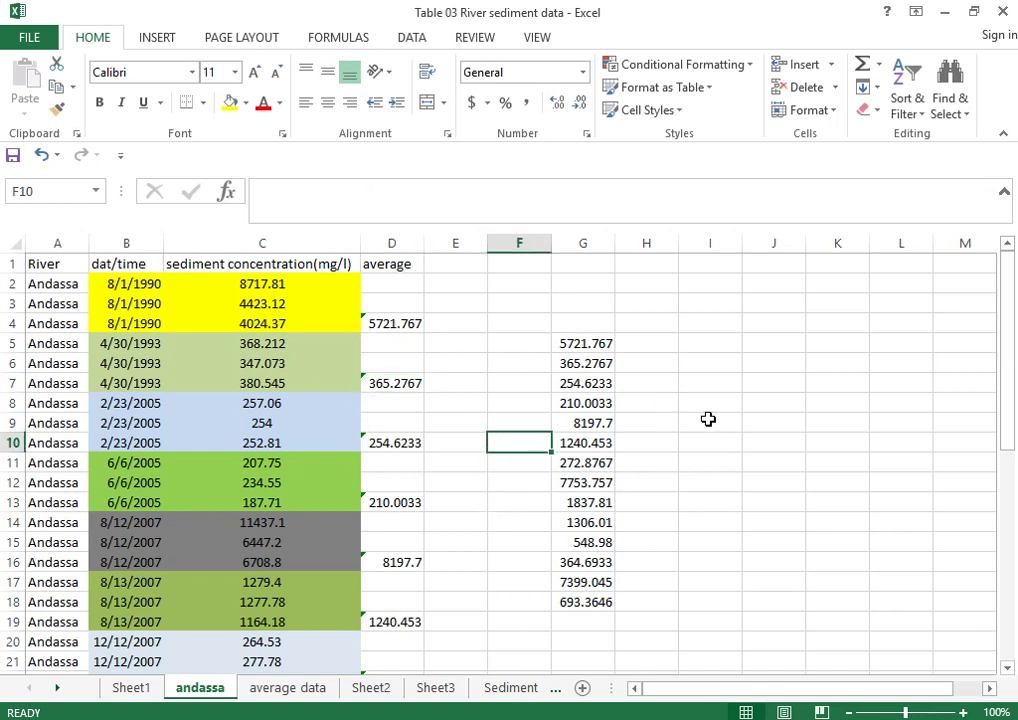
- Switch to the sediment rating curve of Andasa workbook and view its Using Average sediment sheet
click(945, 11)
mouse_move(471, 719)
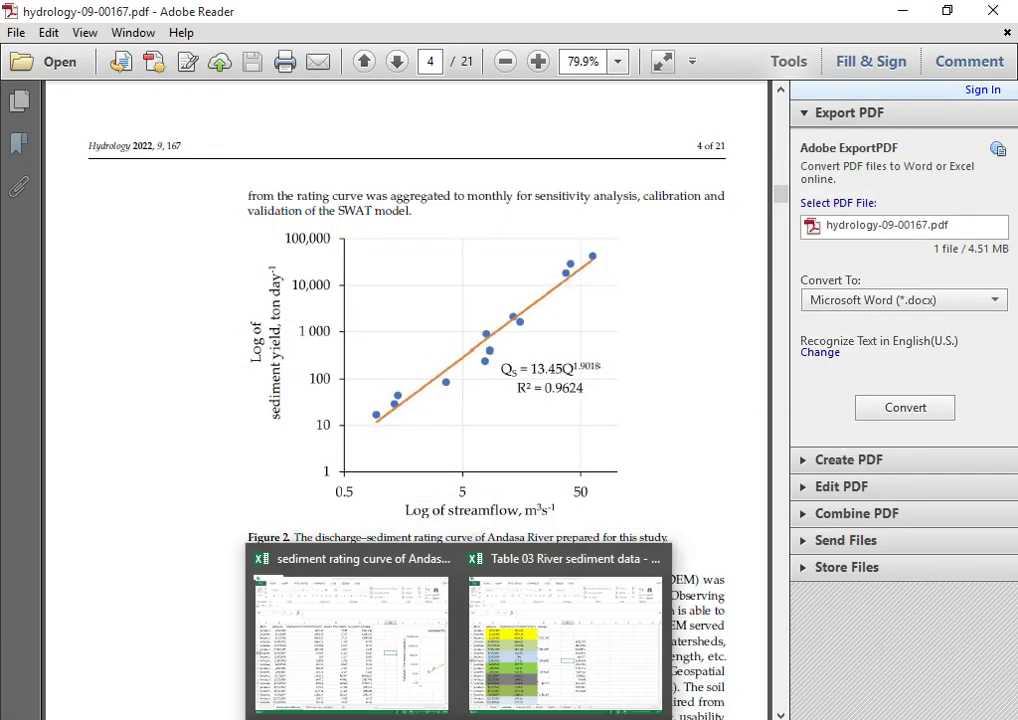
click(352, 680)
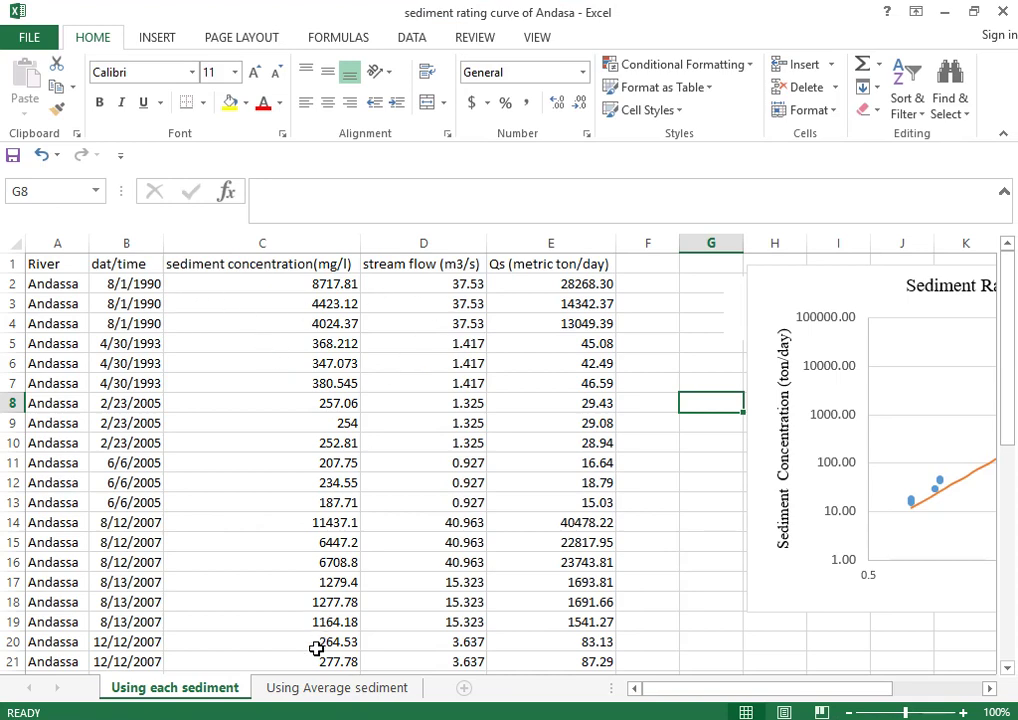
click(307, 688)
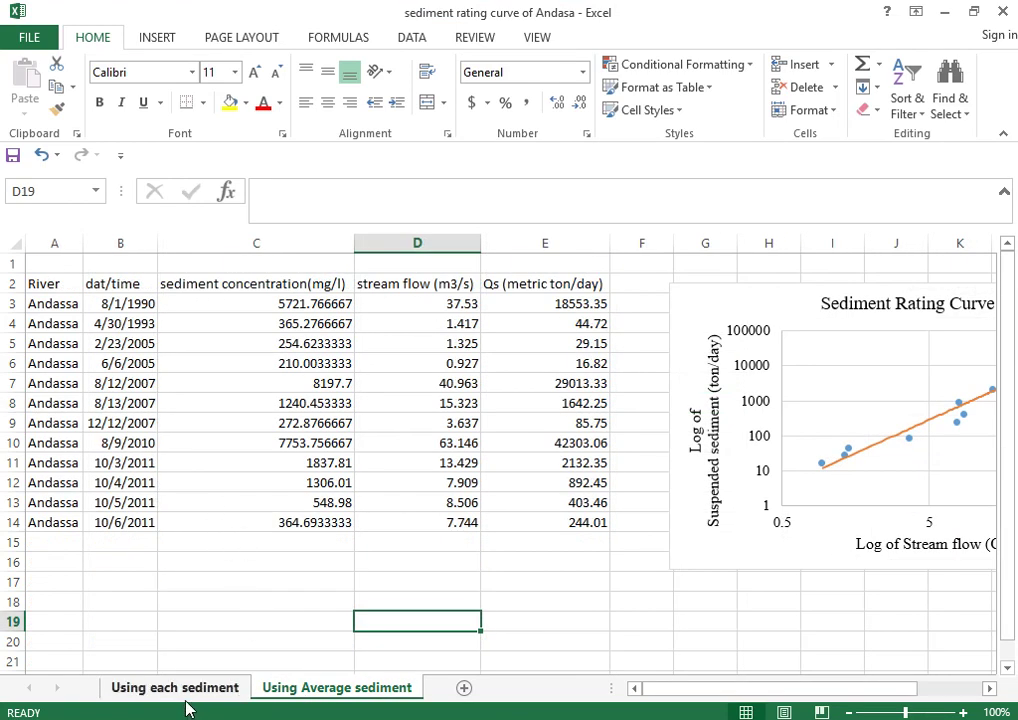
- On the Using each sediment sheet, examine the concentration, stream flow and Qs formula of the first 8/1/1990 record
click(186, 688)
click(232, 284)
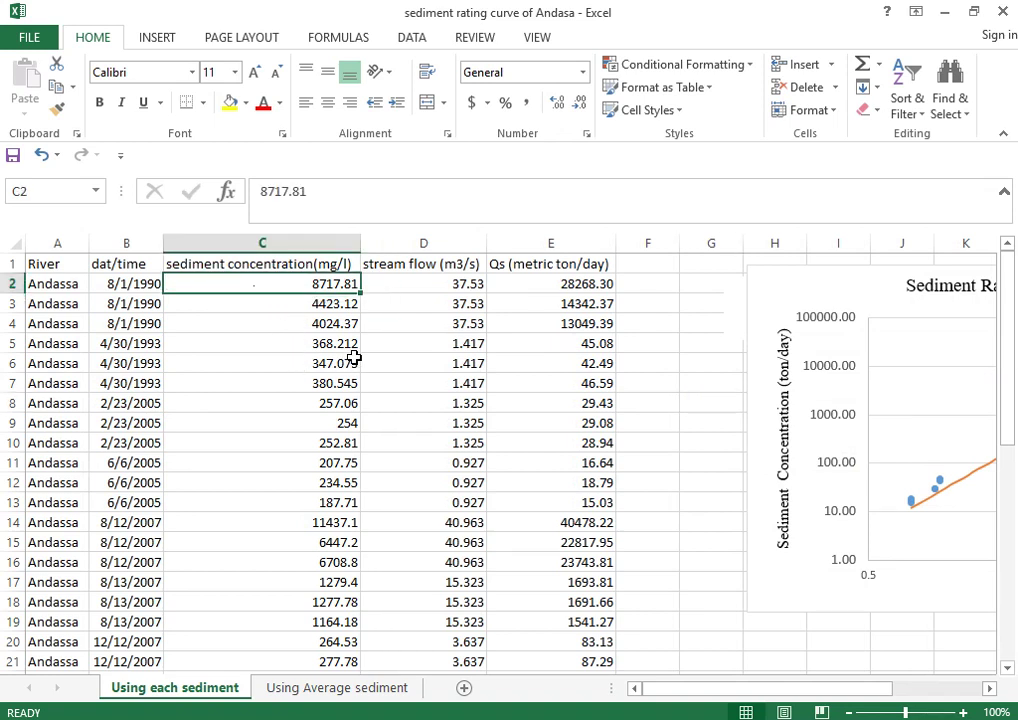
click(425, 288)
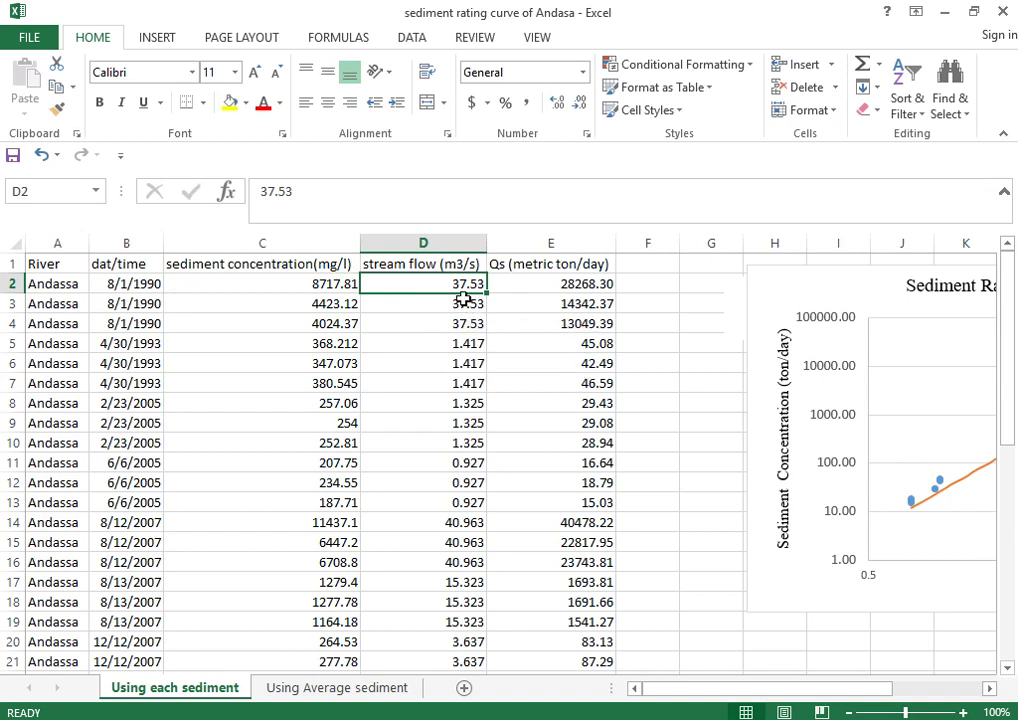
click(557, 287)
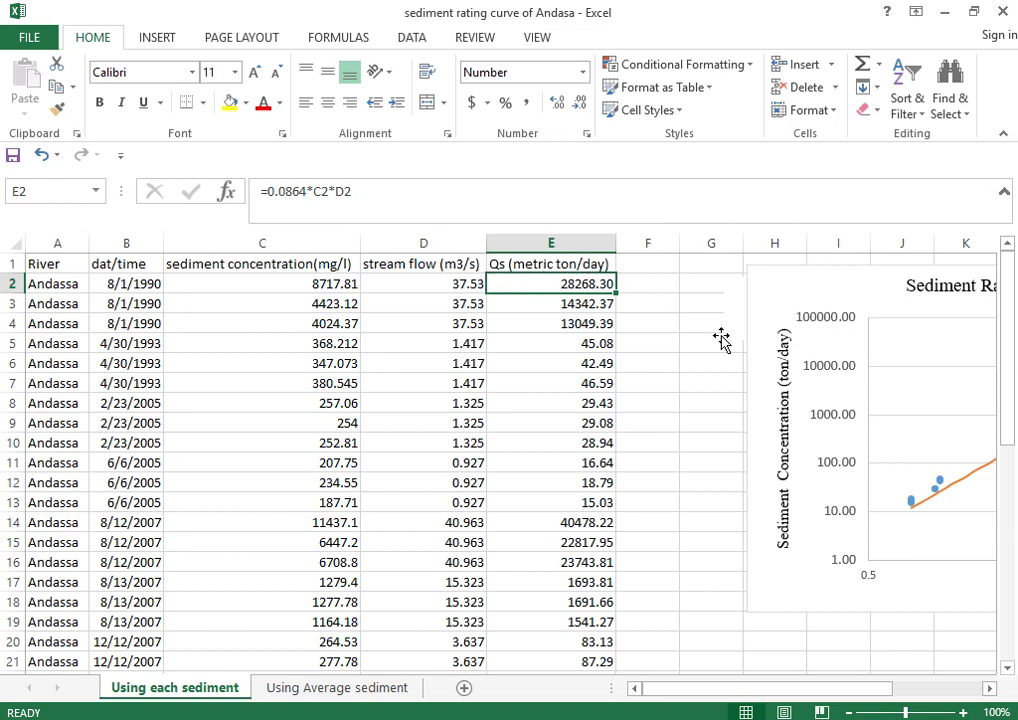
- Move the rating curve chart down to uncover the Qs equation above it, and bring both into view
drag(797, 289, 793, 421)
drag(727, 690, 820, 700)
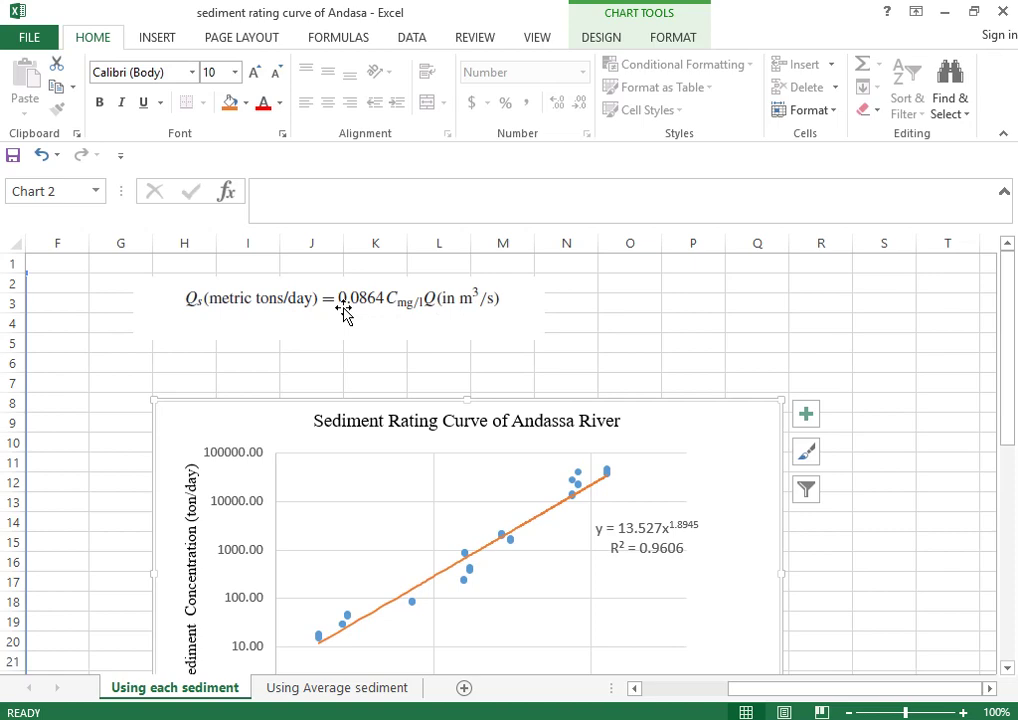
- Check the Qs formula of the first record against its concentration and stream flow cells, leaving the formula as it is
drag(757, 688, 605, 695)
click(562, 285)
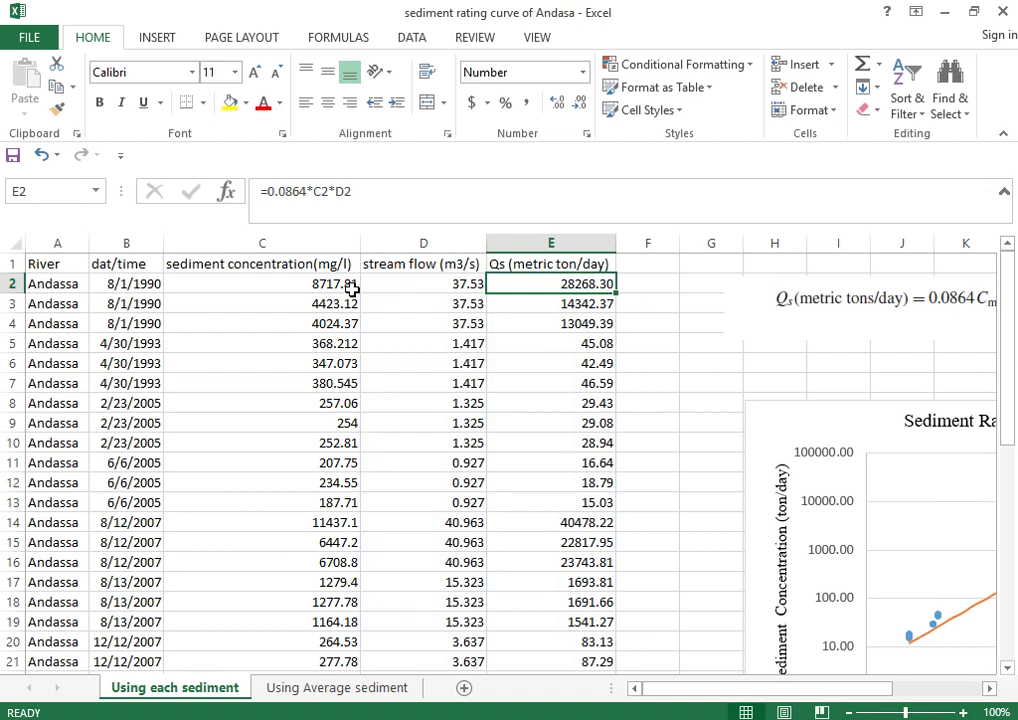
click(308, 284)
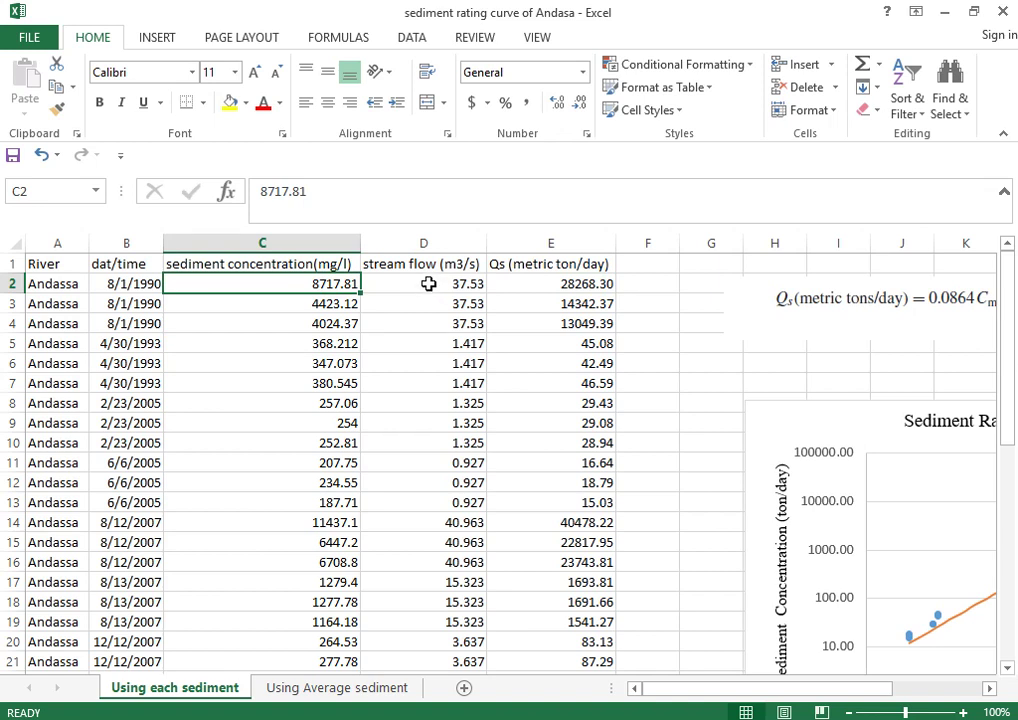
click(428, 284)
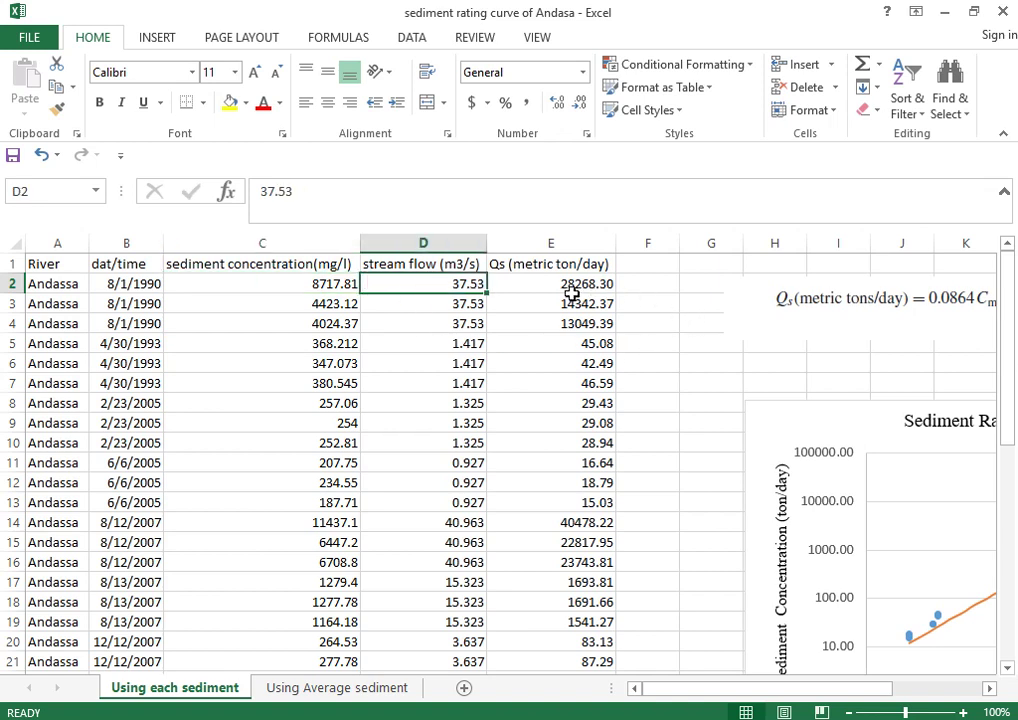
click(543, 283)
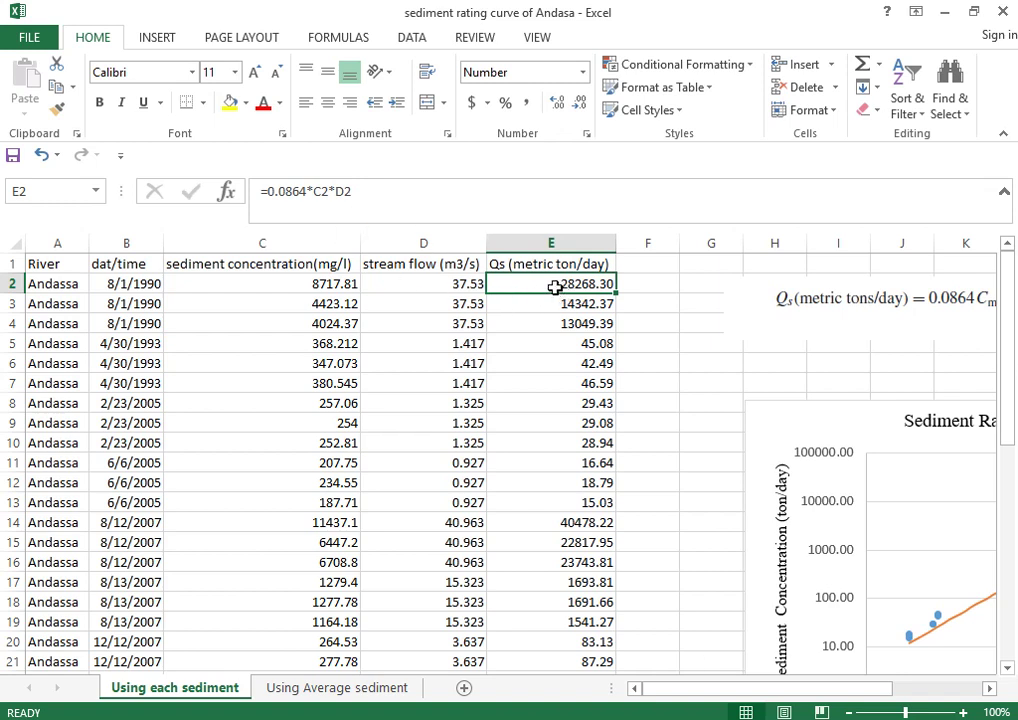
double_click(554, 285)
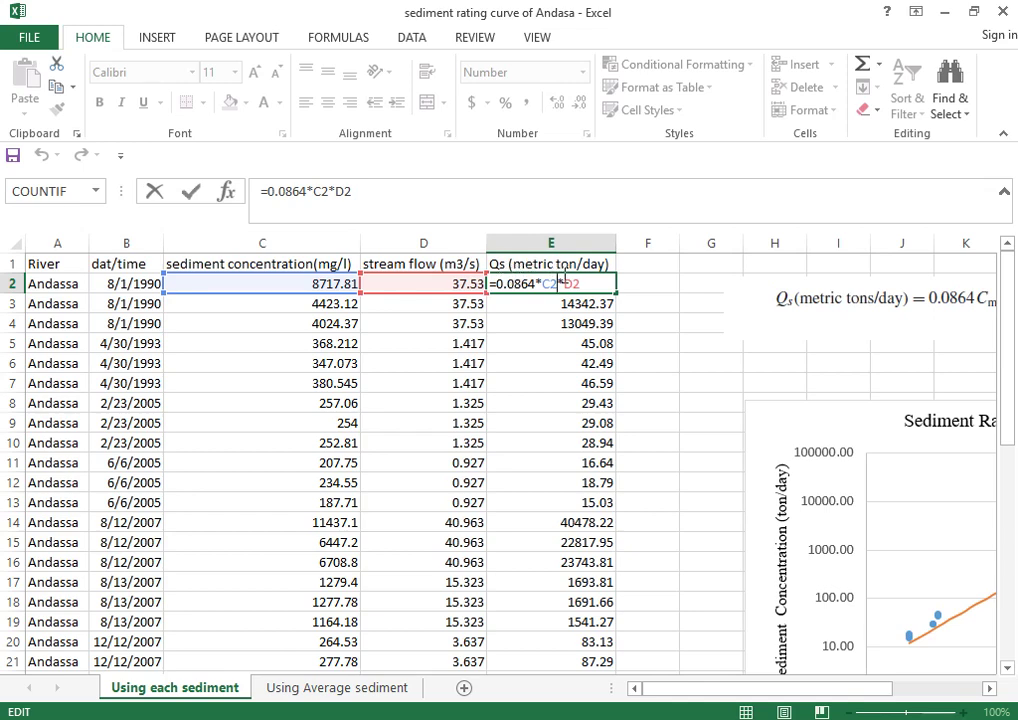
key(Return)
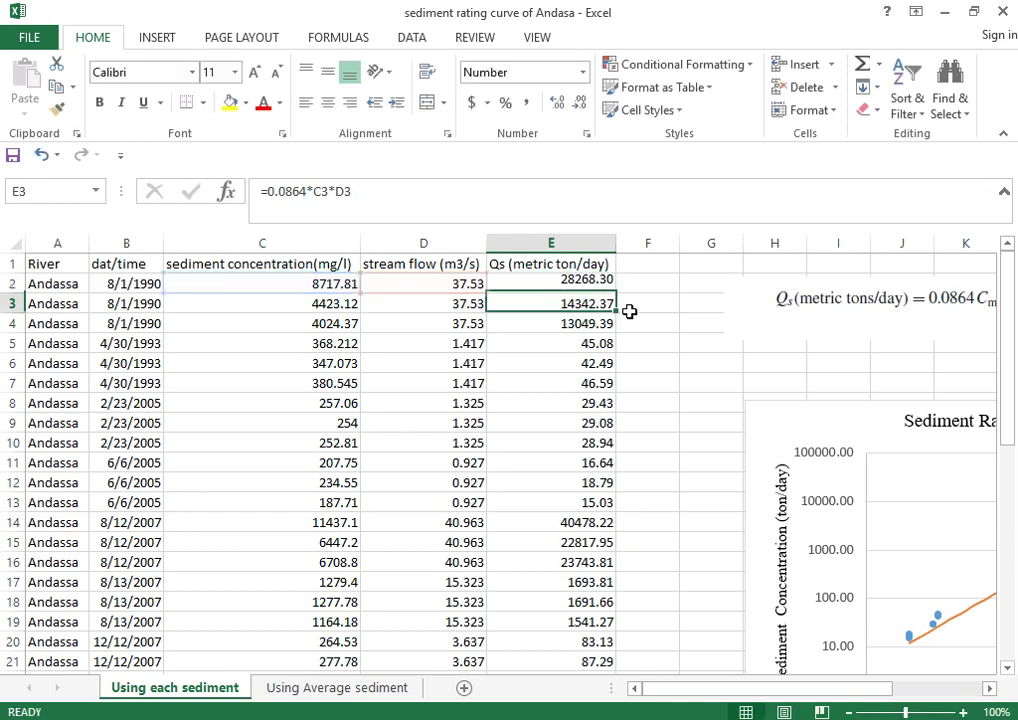
- Examine the Qs formula in E16 and the remaining Andassa records down the Using each sediment sheet
scroll(556, 438, down, 2)
click(581, 445)
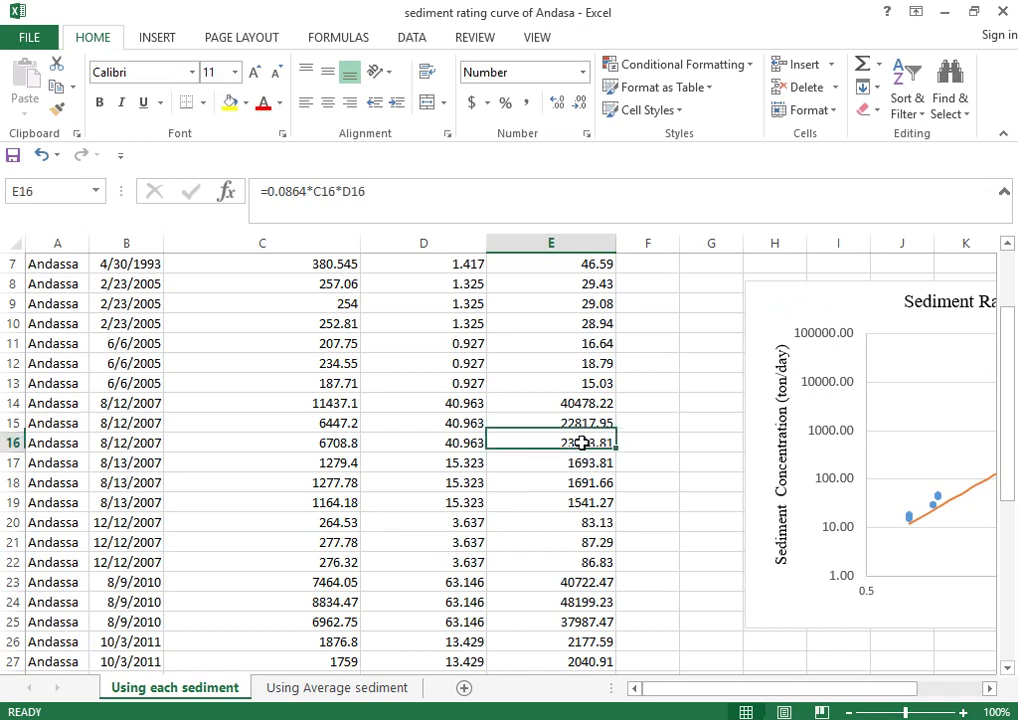
scroll(591, 527, down, 2)
scroll(591, 524, down, 3)
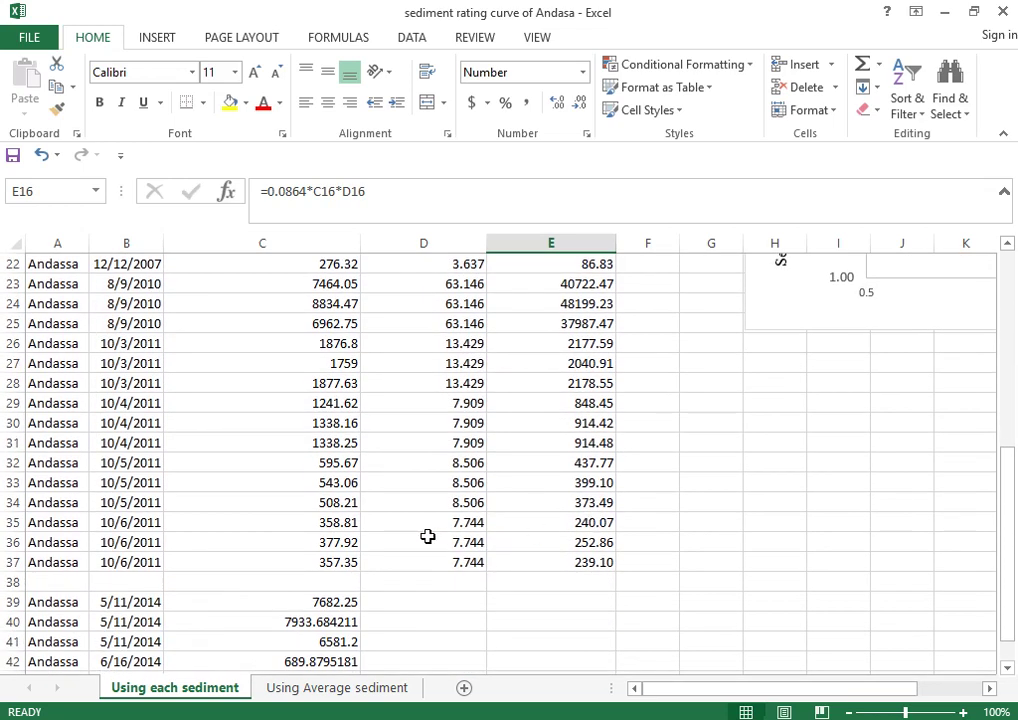
scroll(426, 588, up, 7)
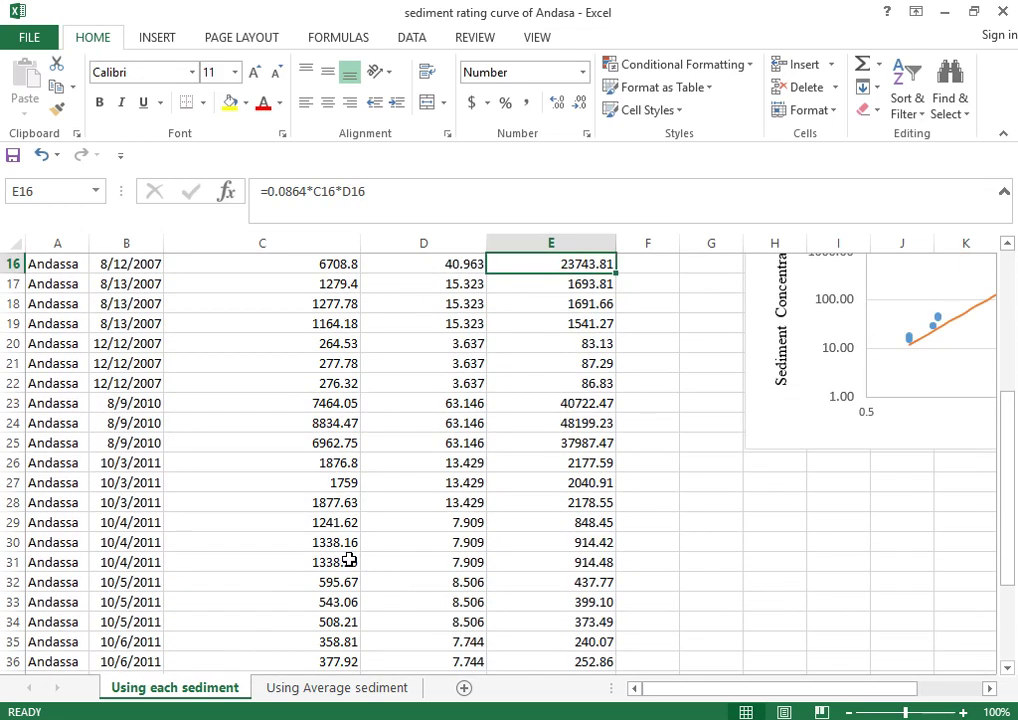
- Compare the three 8/1/1990 dates and concentrations with the averaged records on the Using Average sediment sheet
drag(107, 284, 107, 325)
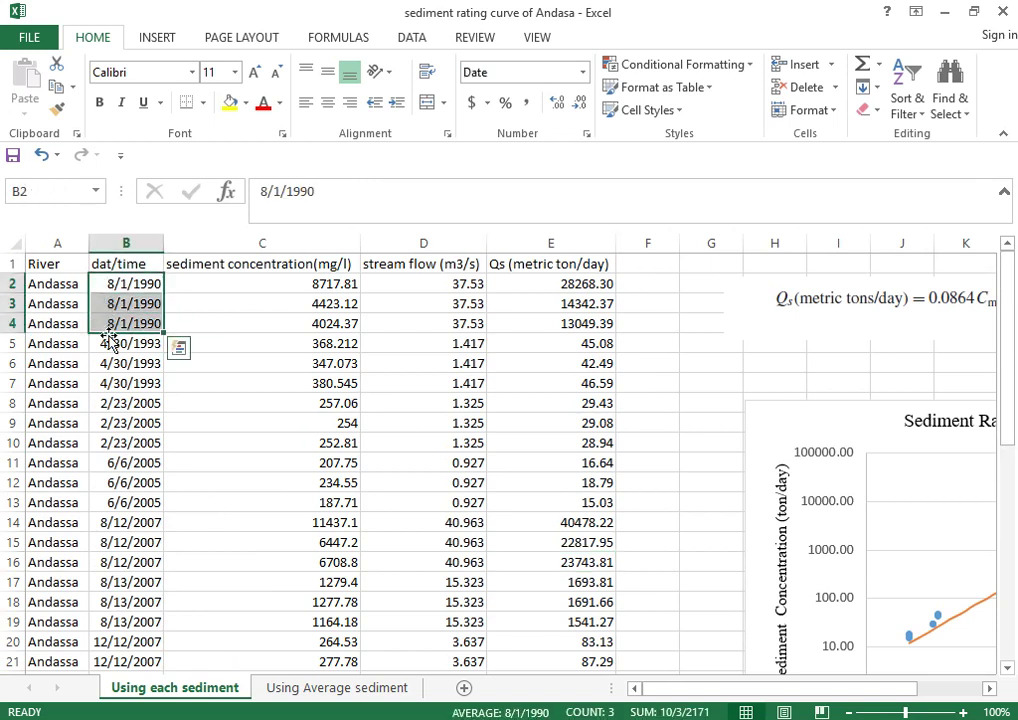
drag(306, 284, 313, 324)
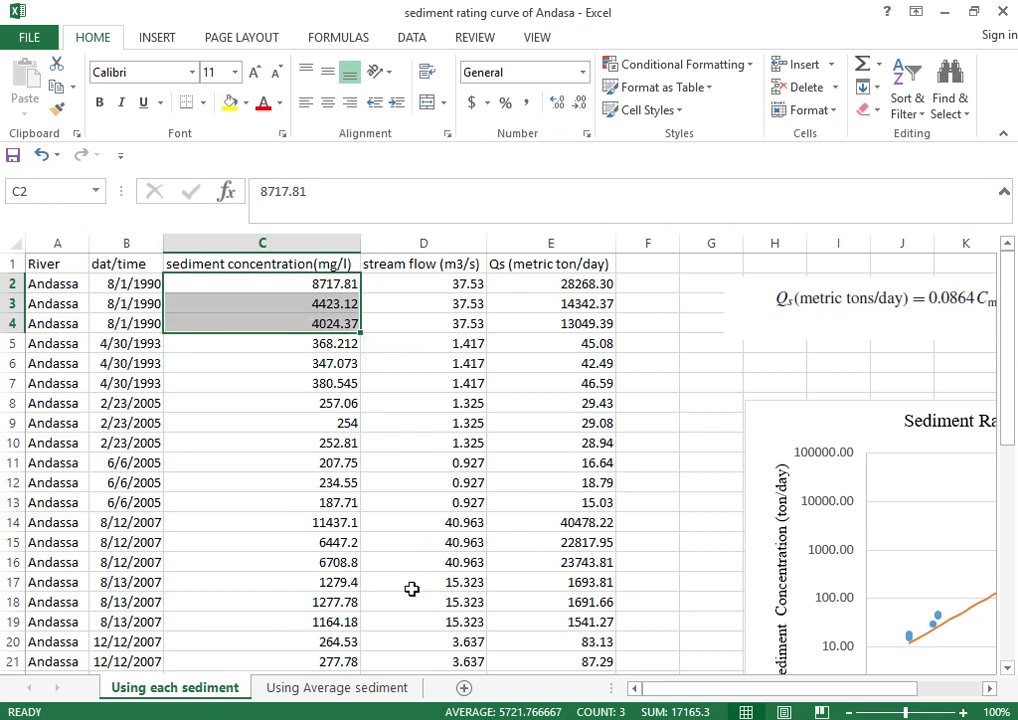
click(313, 697)
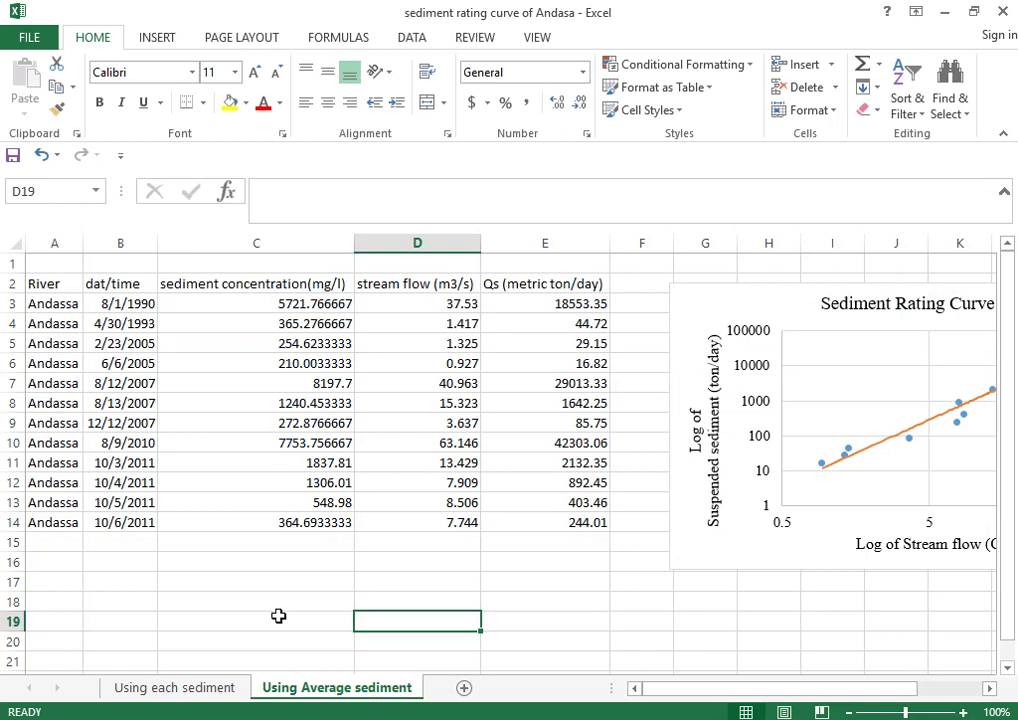
click(259, 591)
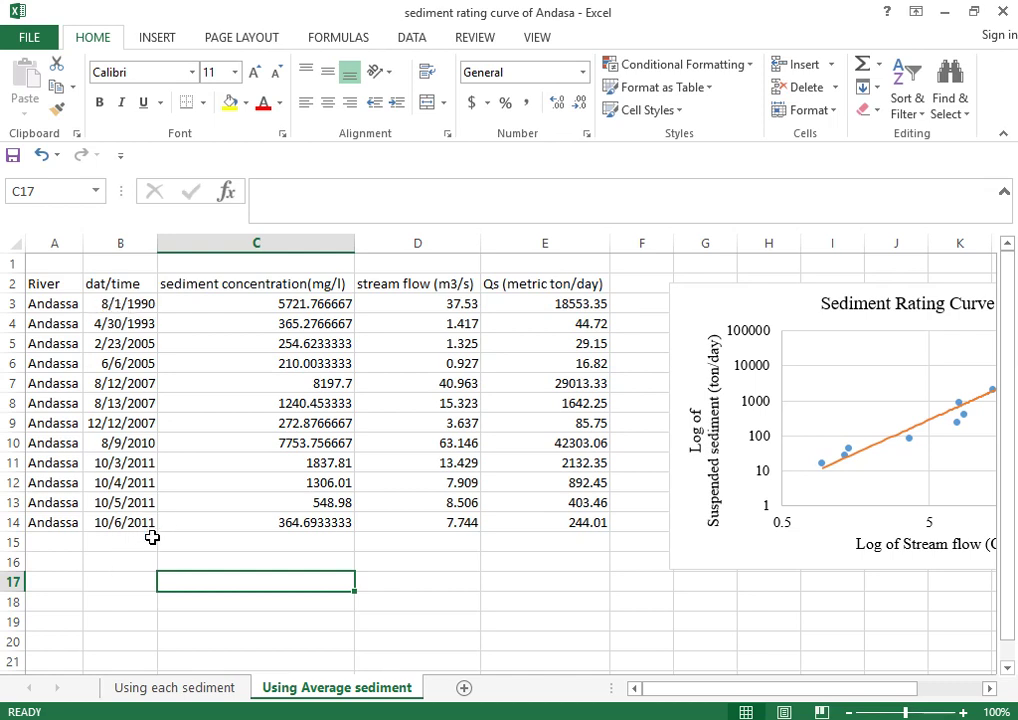
- Examine the last averaged record, dated 10/6/2011, at the end of the table
click(145, 525)
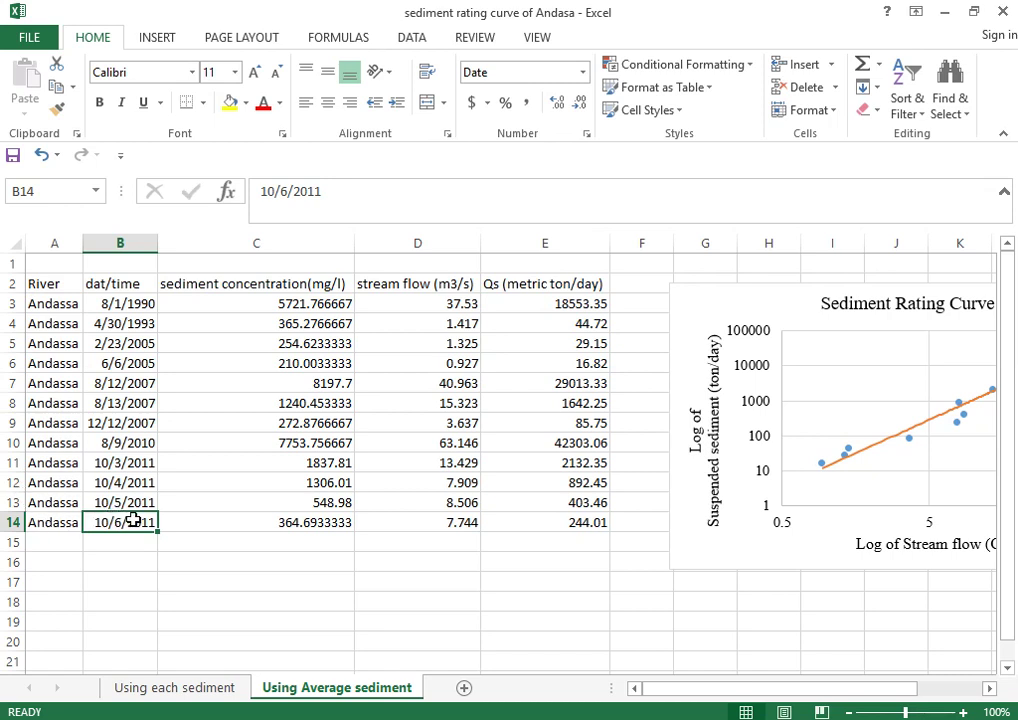
click(332, 563)
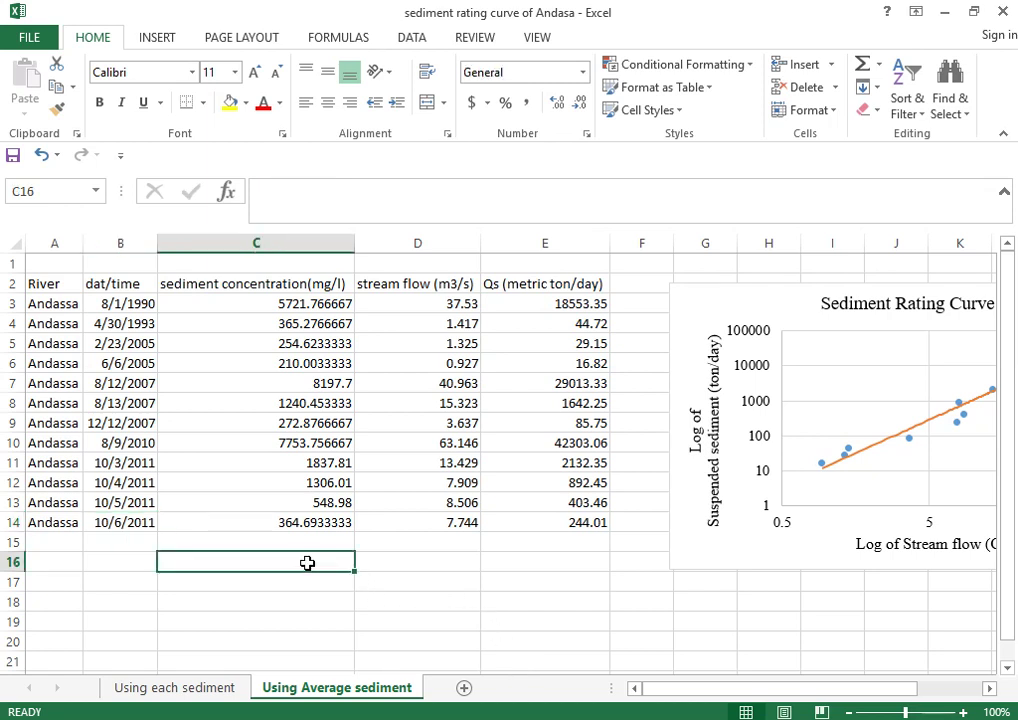
click(399, 564)
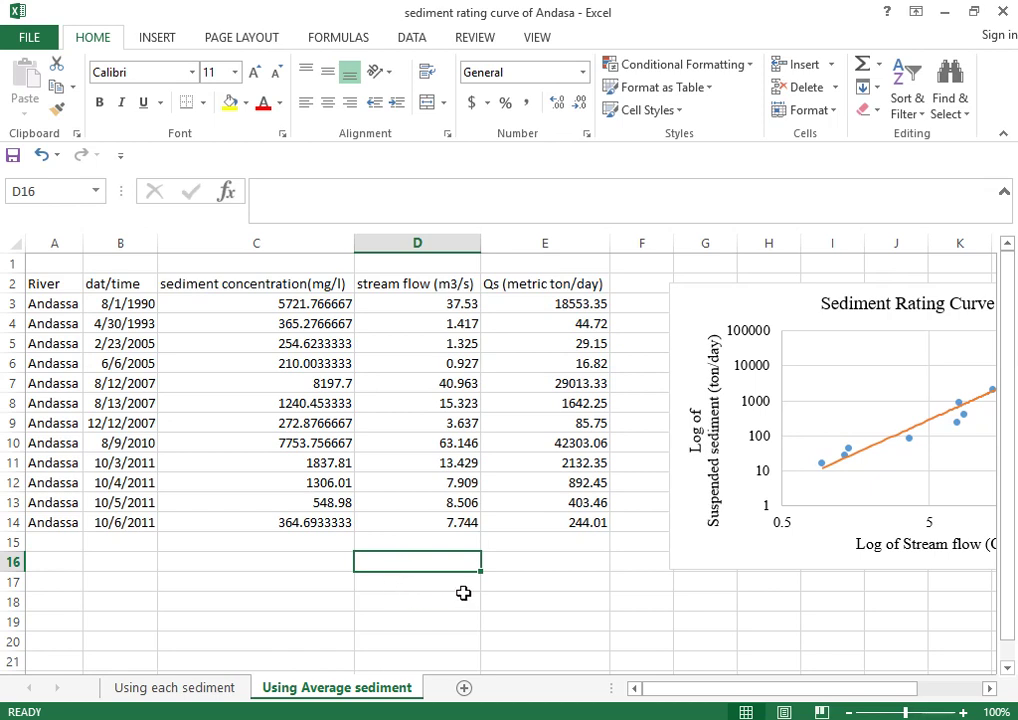
mouse_move(471, 719)
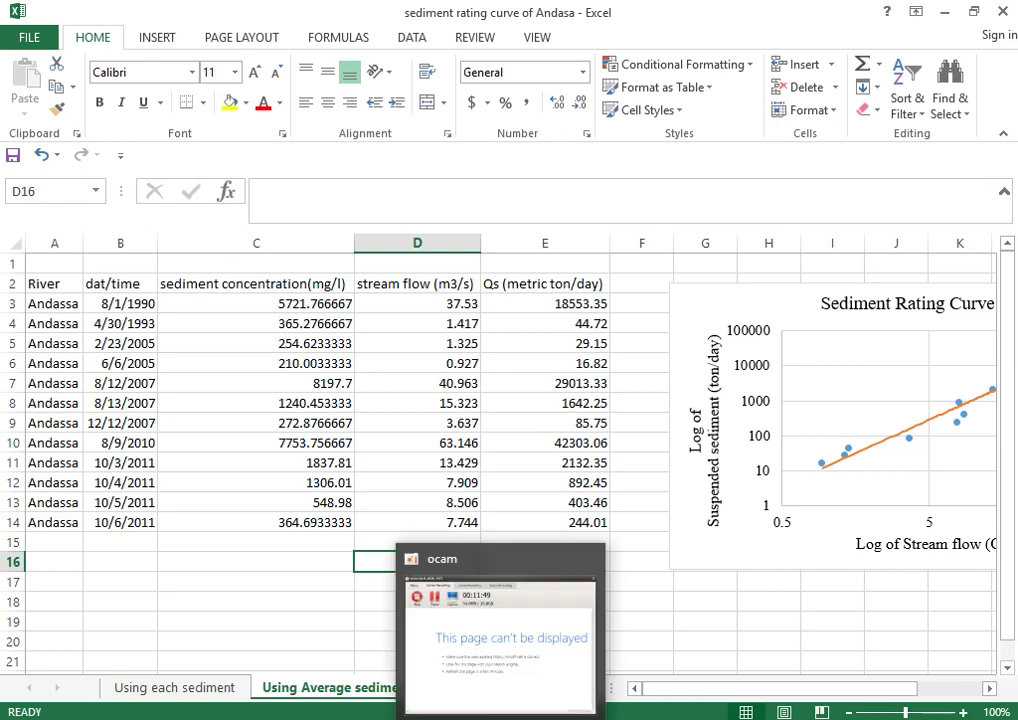
click(500, 697)
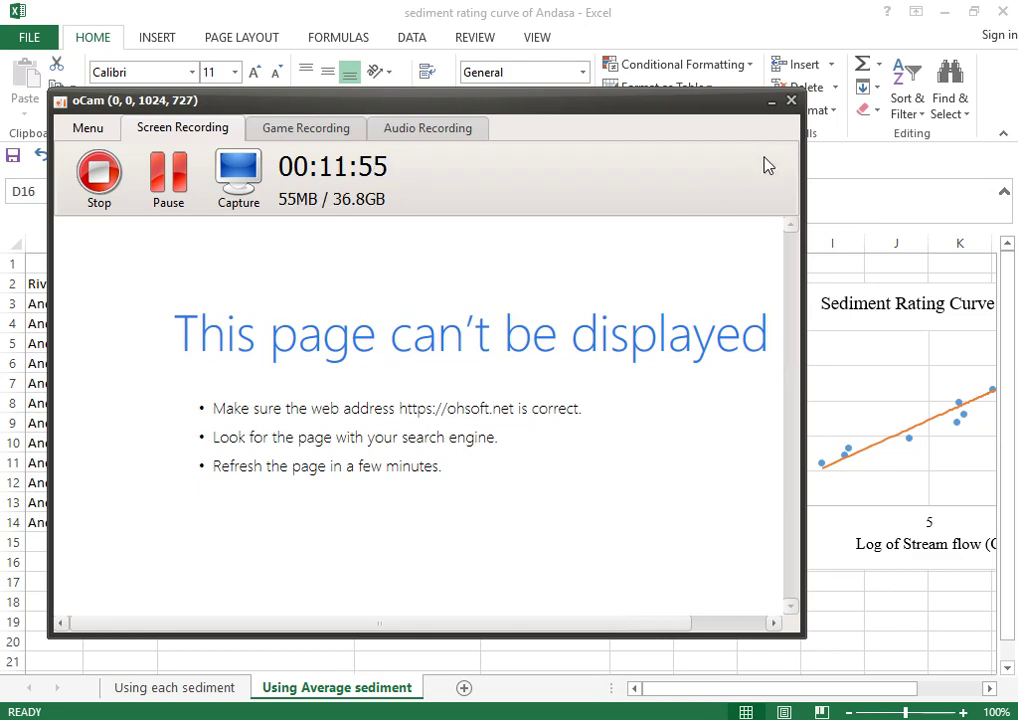
click(771, 102)
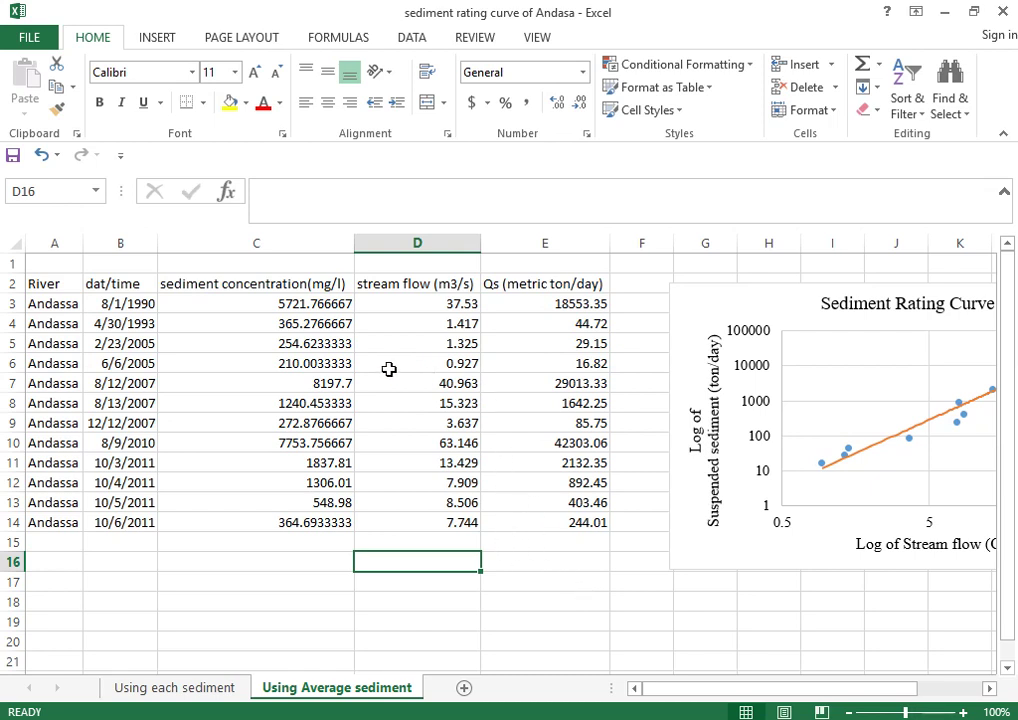
- Examine the averaged concentrations for 8/1/1990 and 4/30/1993, the stream flow column and the Qs formula in E3
click(284, 303)
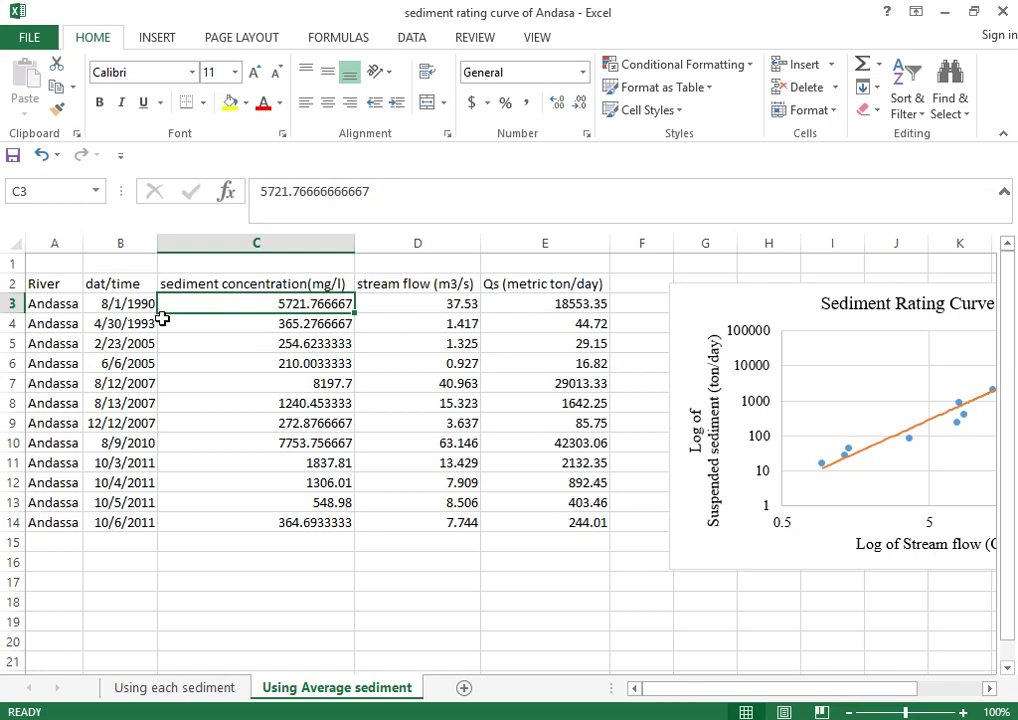
click(120, 303)
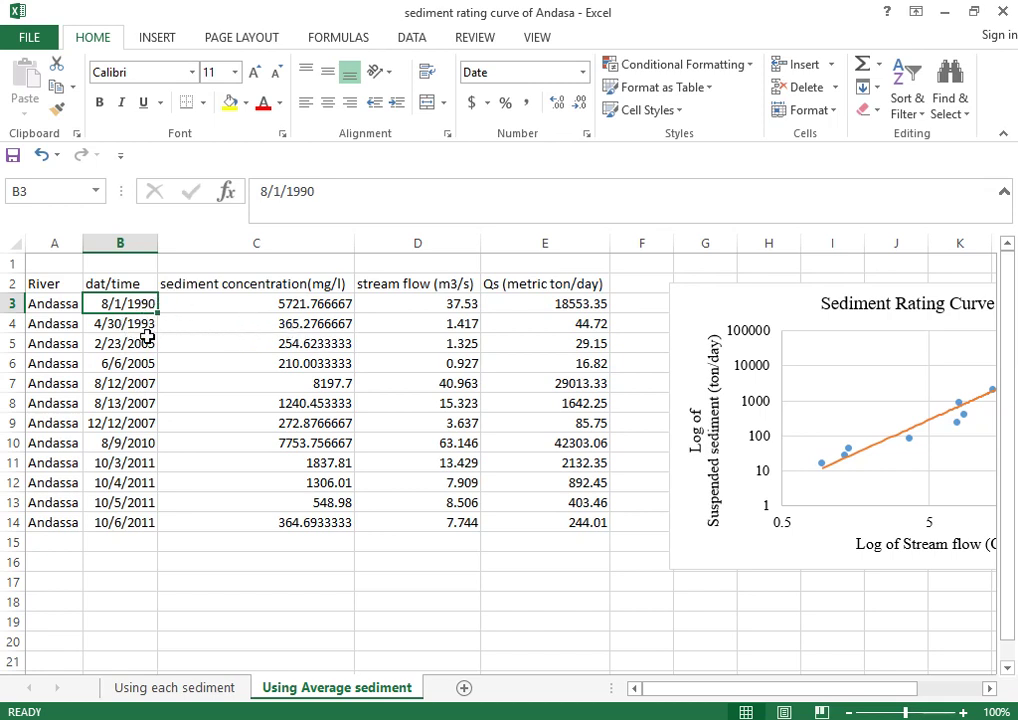
click(220, 322)
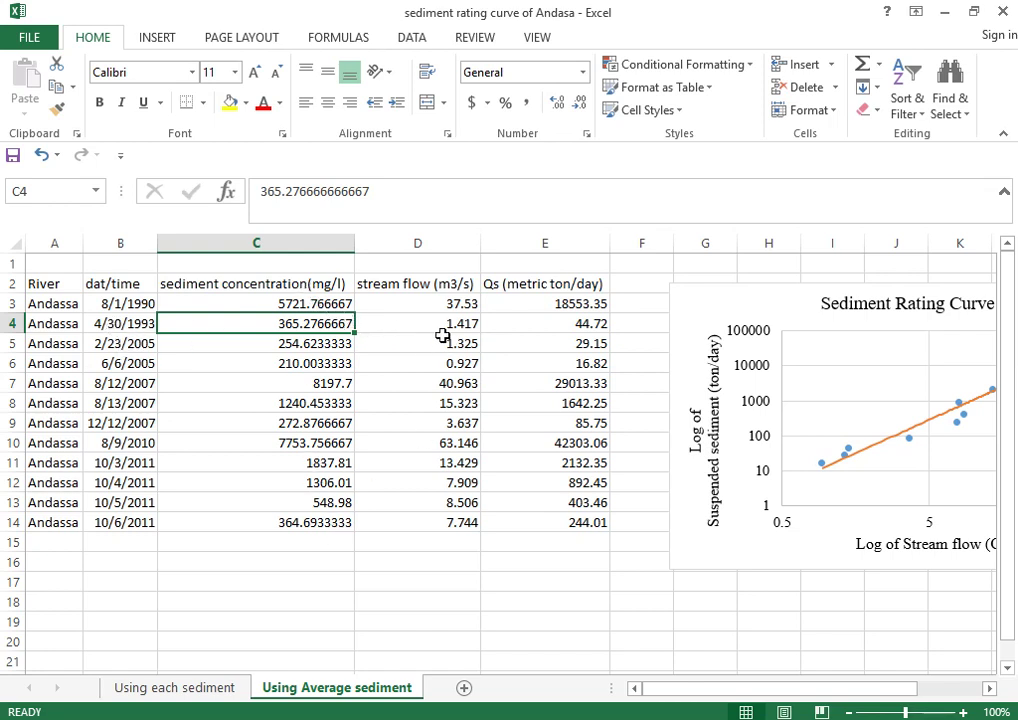
drag(416, 302, 427, 520)
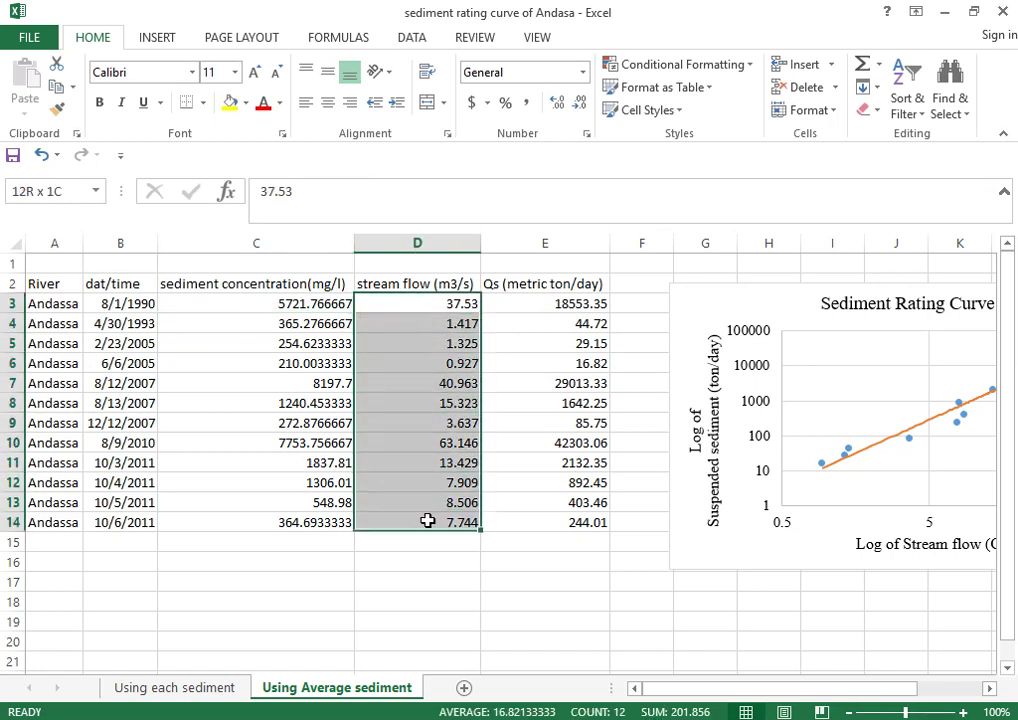
click(535, 304)
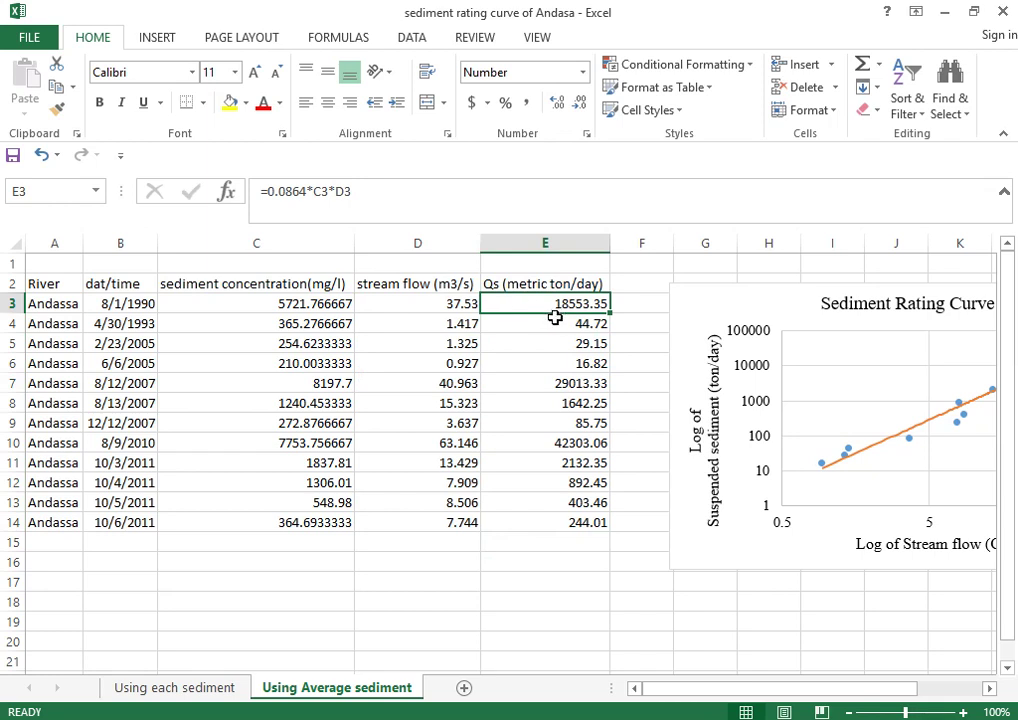
- View the whole Sediment Rating Curve chart with its trendline equation on the Using Average sediment sheet
click(555, 603)
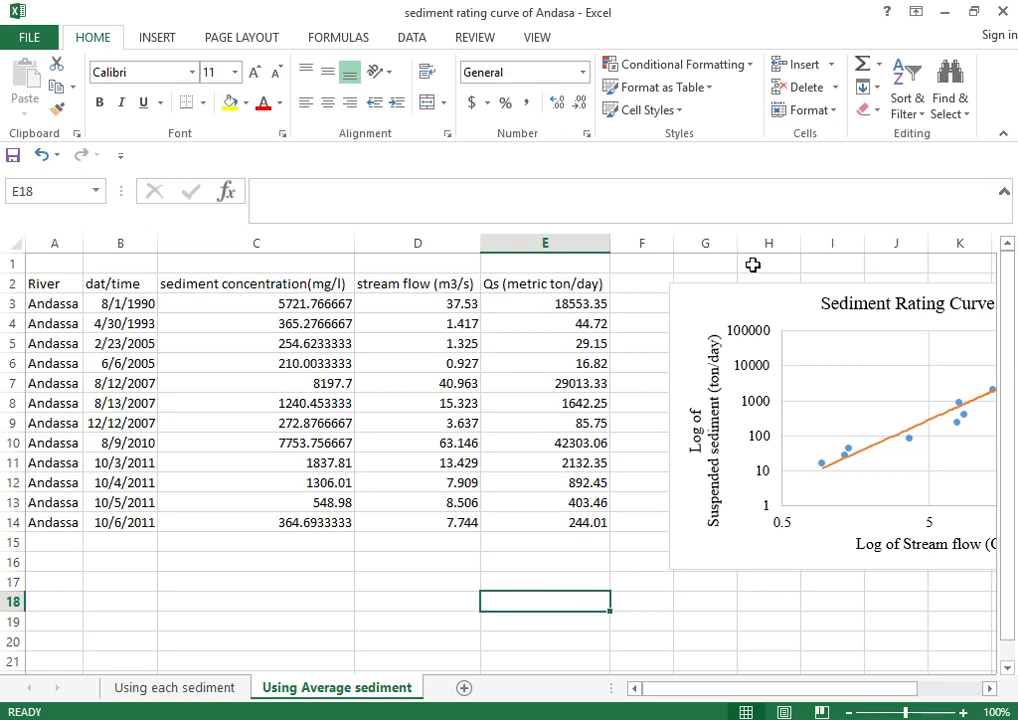
click(719, 300)
drag(686, 695, 752, 690)
click(952, 560)
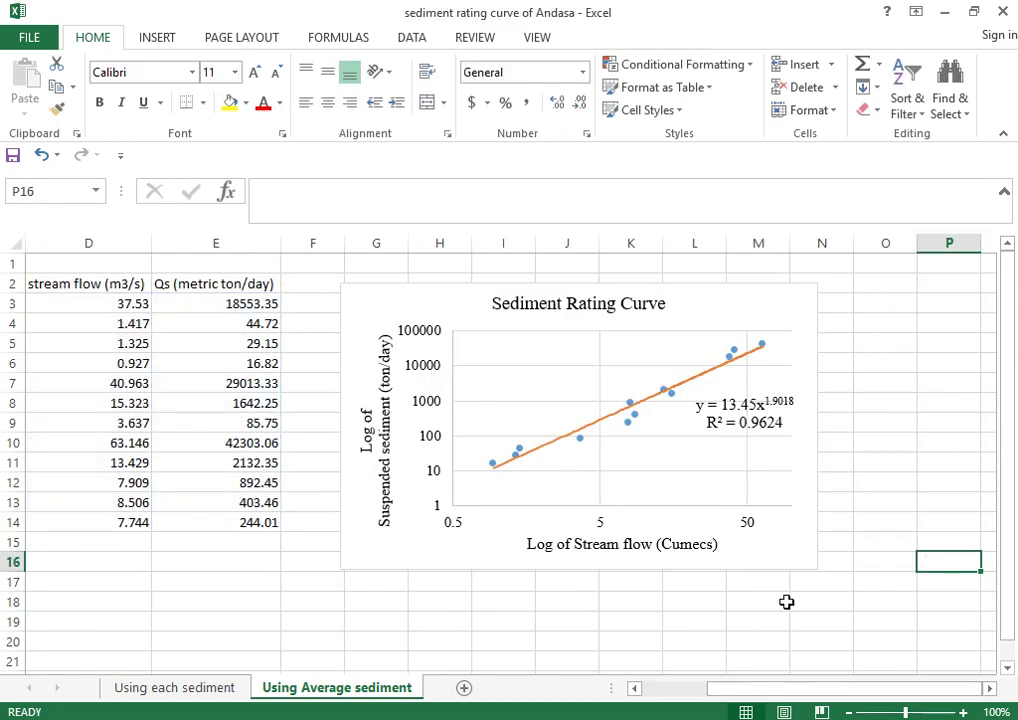
- Examine which stream flow and Qs columns supply the Sediment Rating Curve chart on the Using Average sediment sheet
drag(741, 695, 718, 702)
click(579, 640)
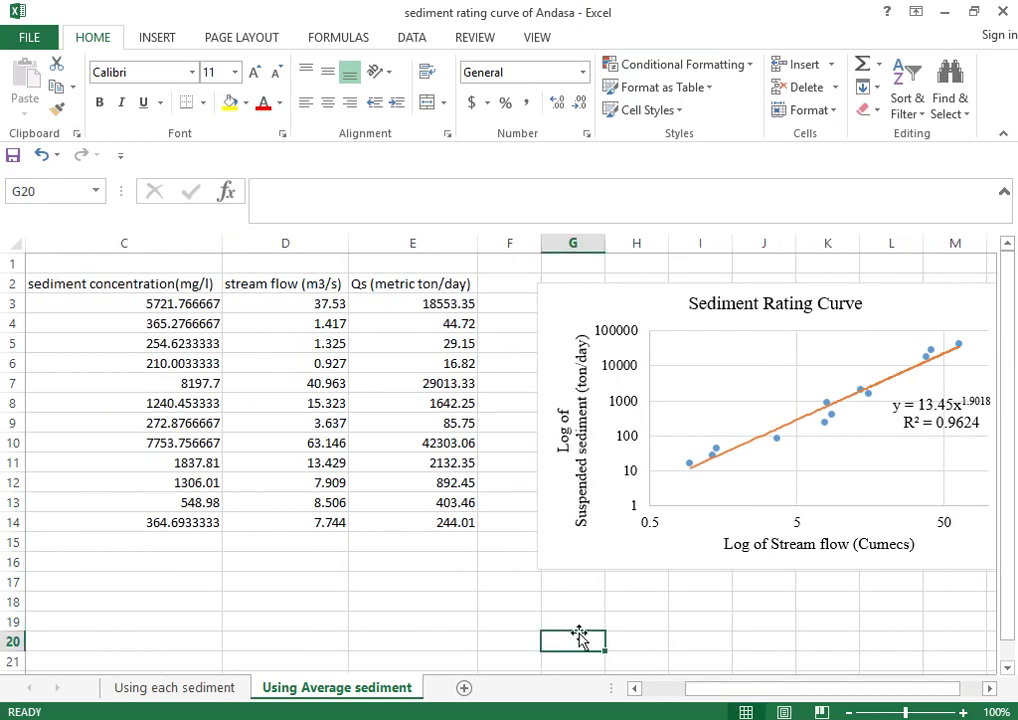
click(604, 320)
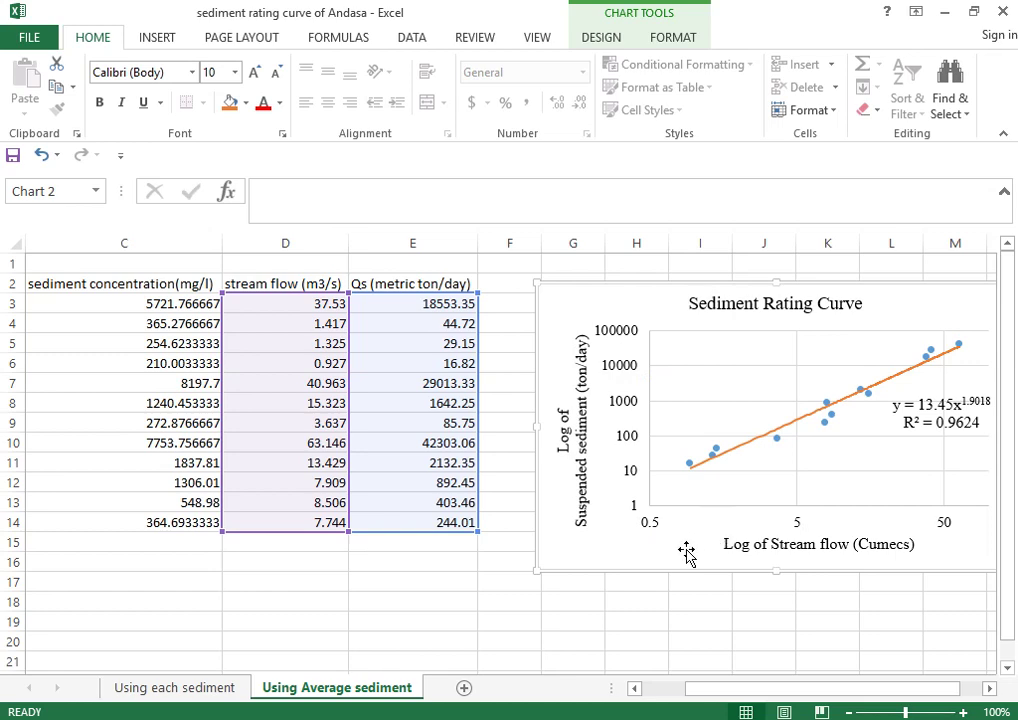
click(573, 657)
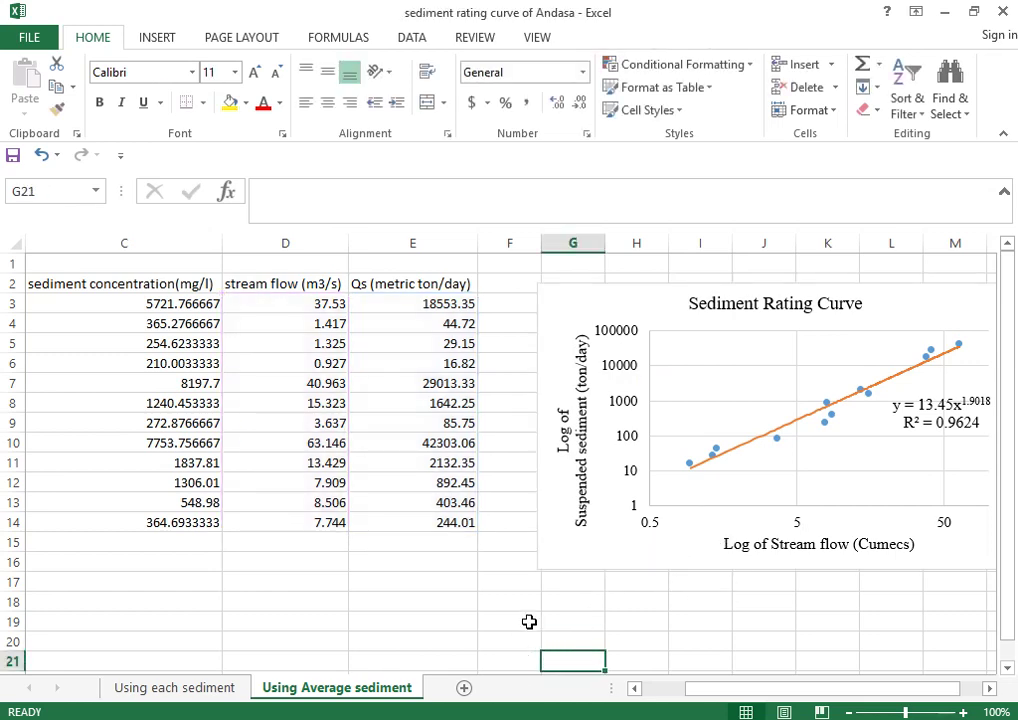
- Read the Suspended Sediment Rating Curve slide in Adobe Reader and return to the Andasa rating curve workbook in Excel
mouse_move(416, 719)
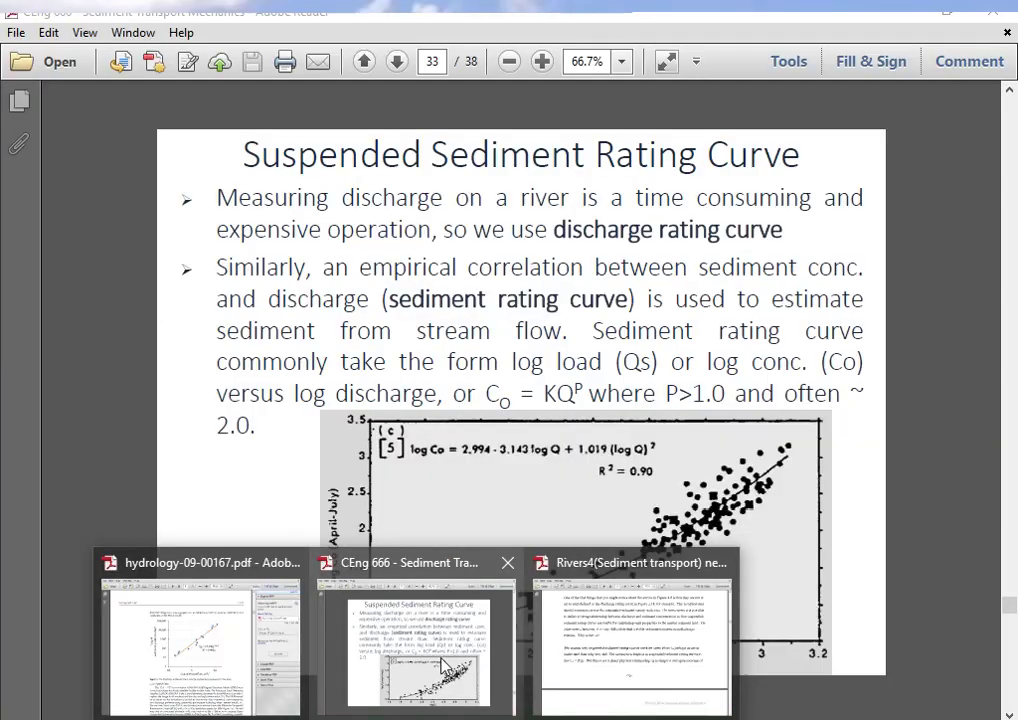
click(467, 597)
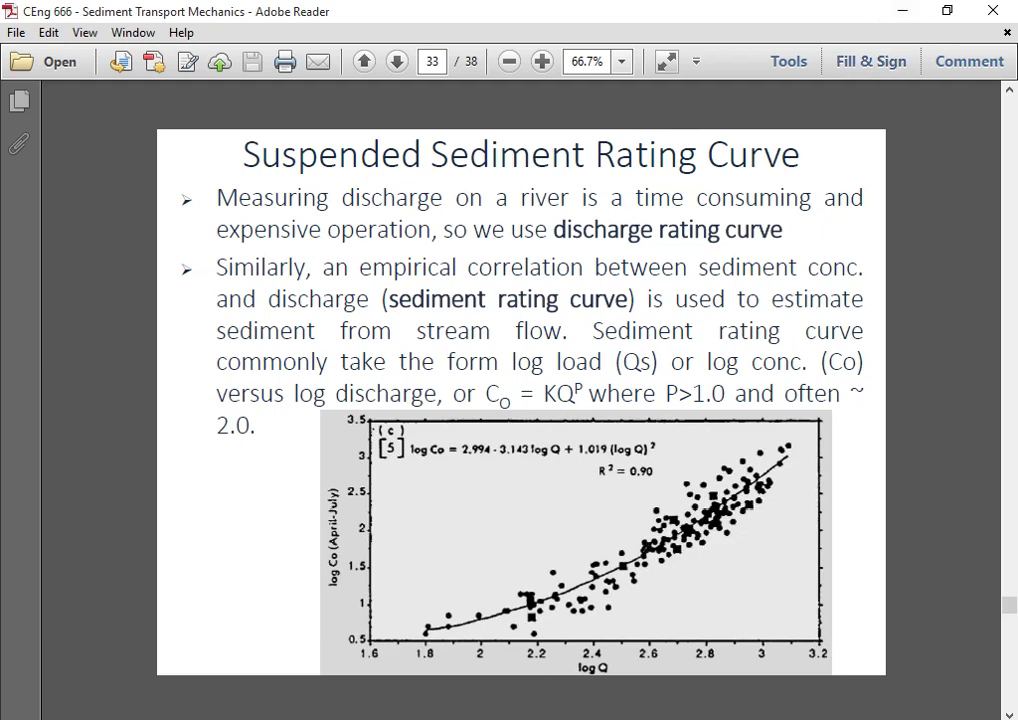
mouse_move(460, 718)
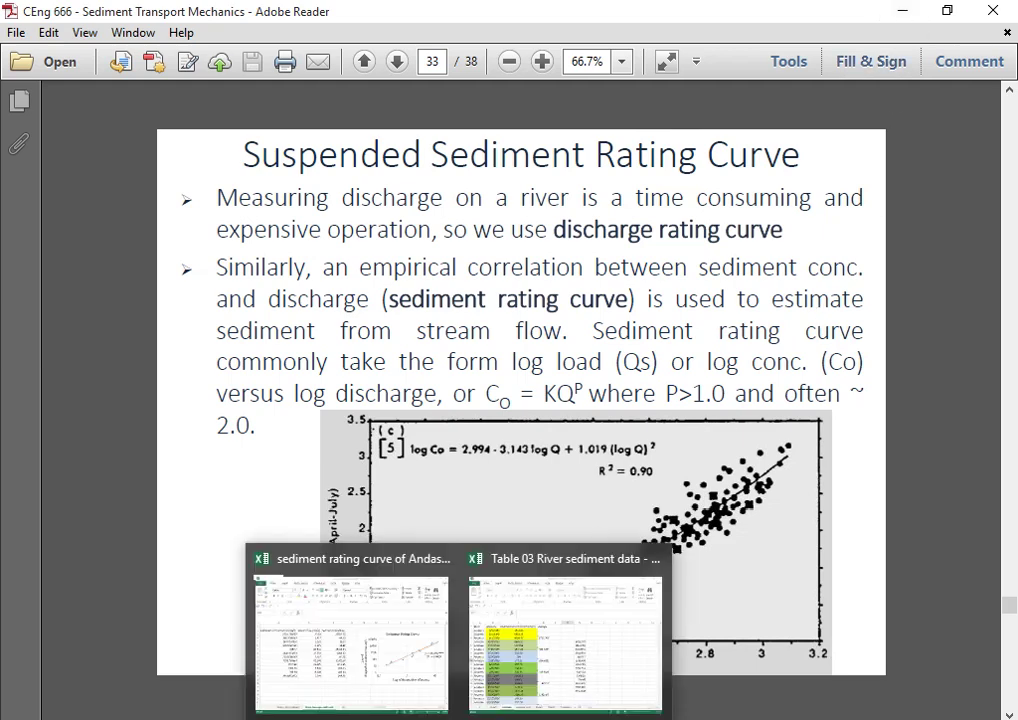
click(416, 693)
click(510, 609)
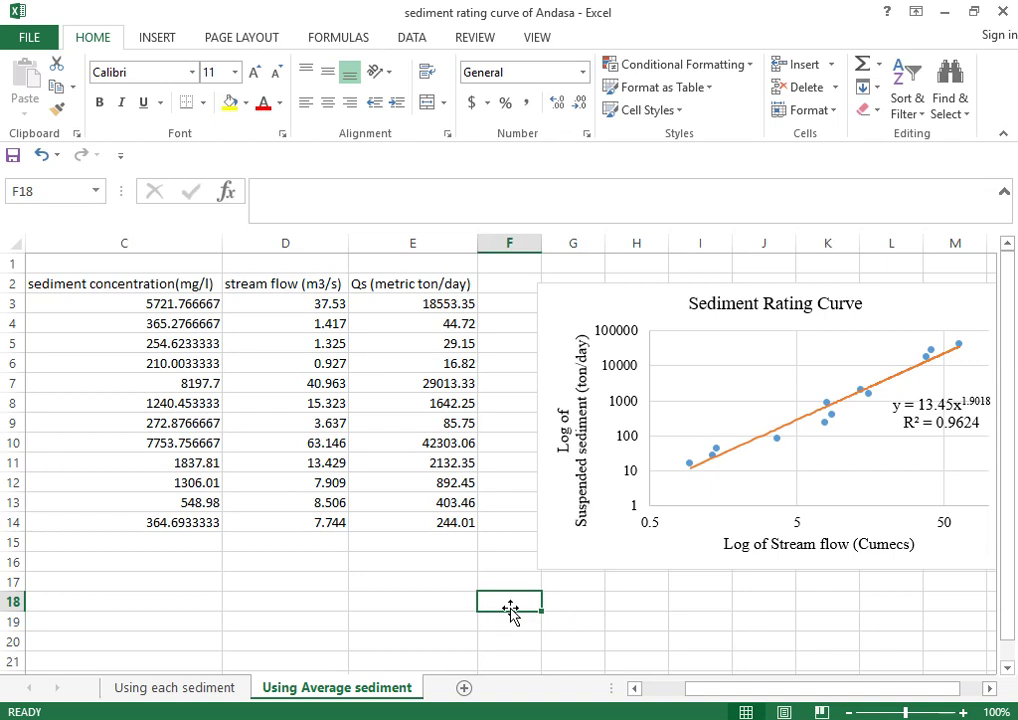
- Examine the axes and plotted data series of the existing Sediment Rating Curve chart
click(551, 317)
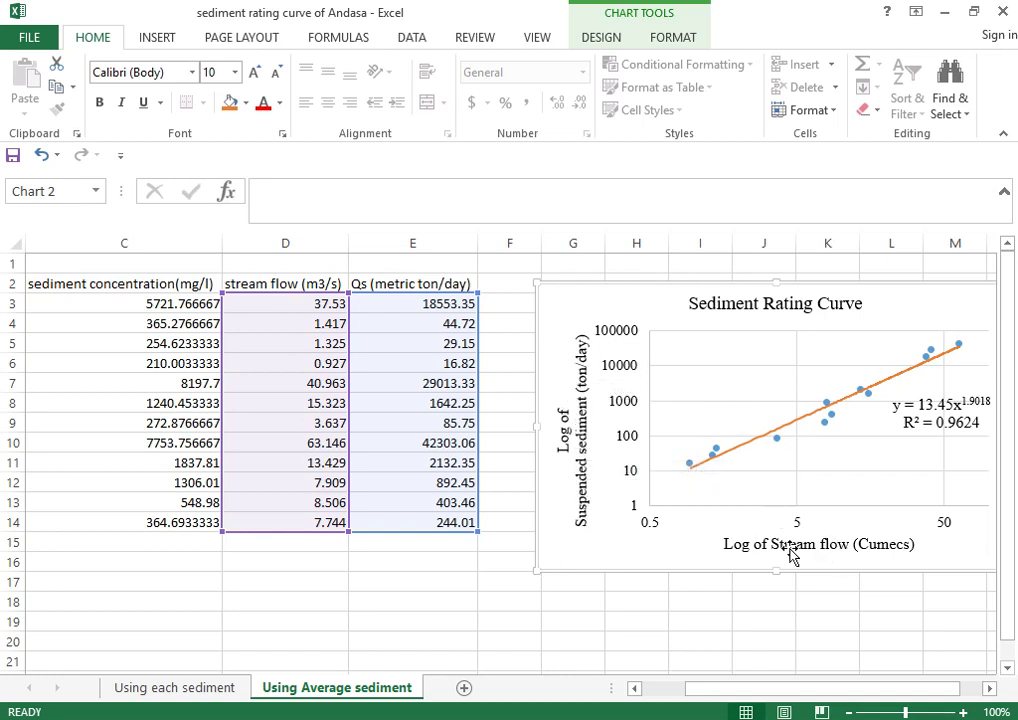
drag(709, 693, 731, 693)
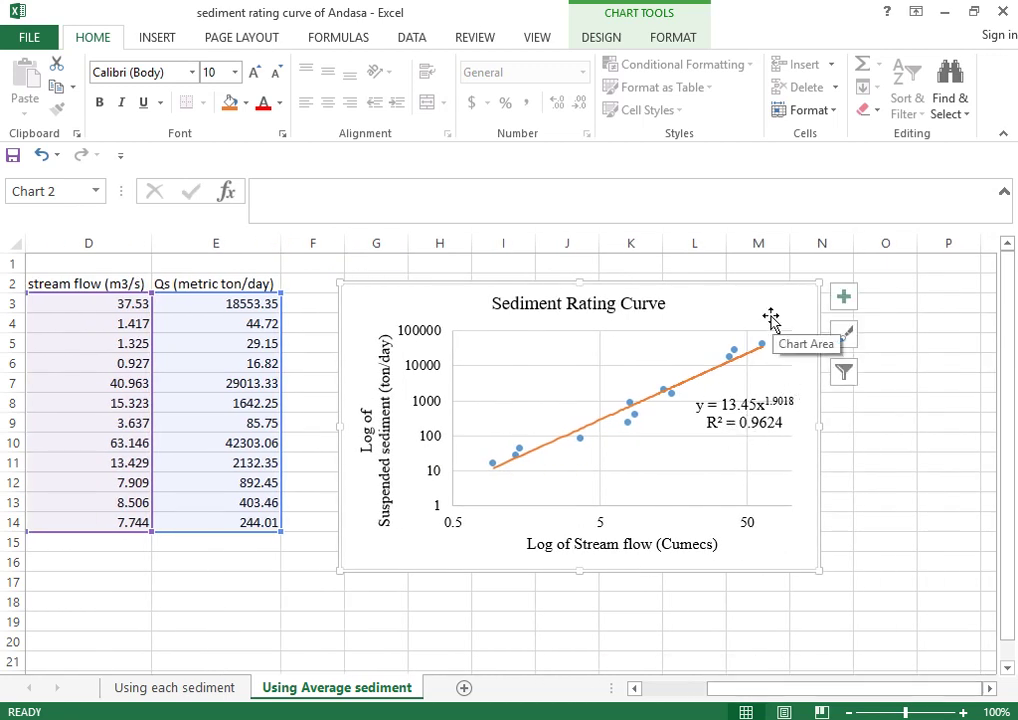
click(672, 395)
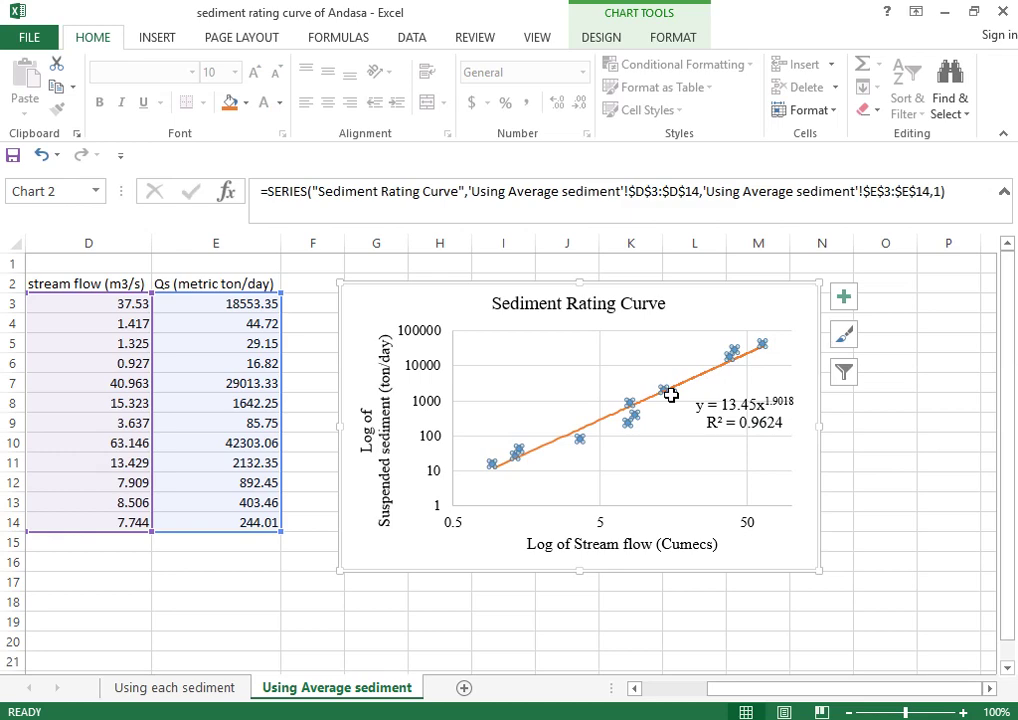
key(Escape)
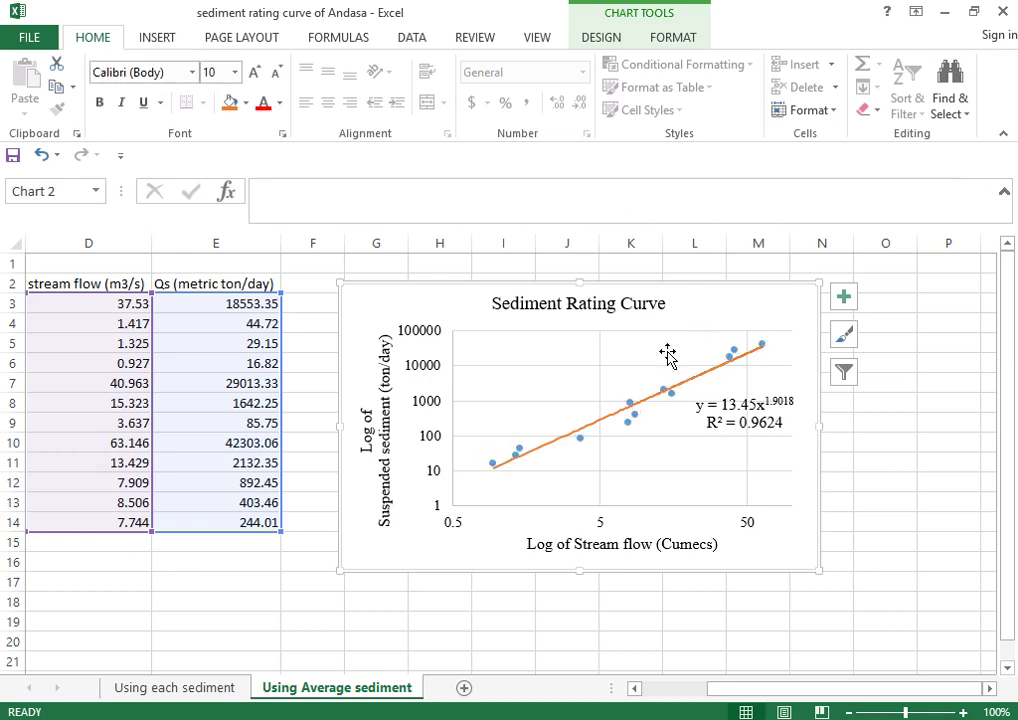
- Move the Sediment Rating Curve chart farther from the data table, to about columns H to O
click(432, 629)
drag(394, 316, 489, 302)
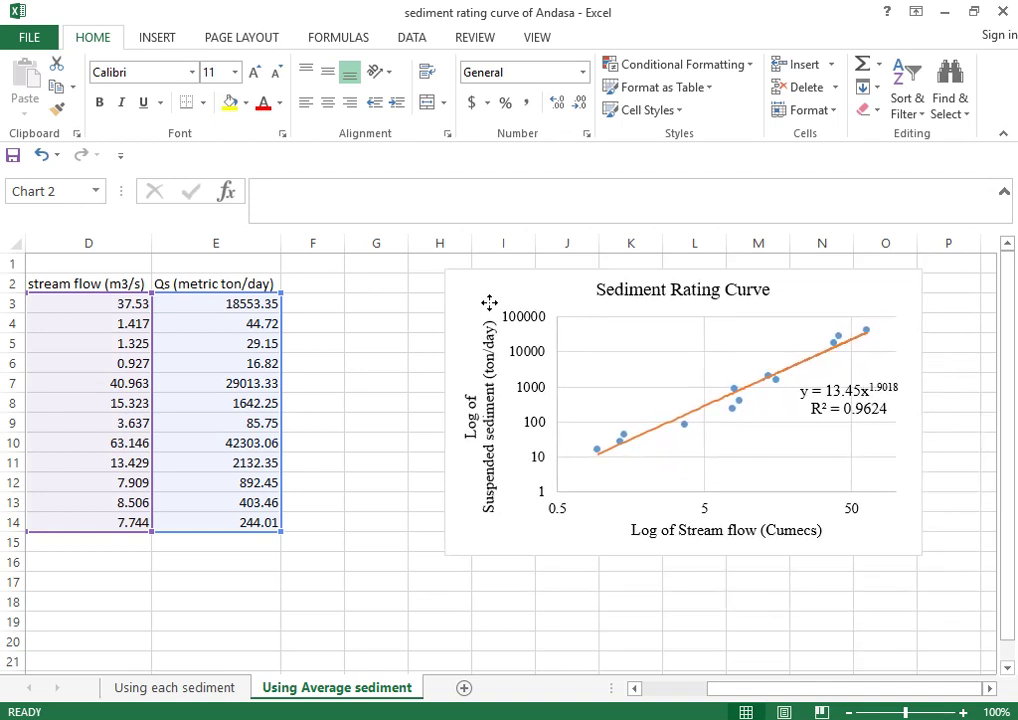
click(335, 384)
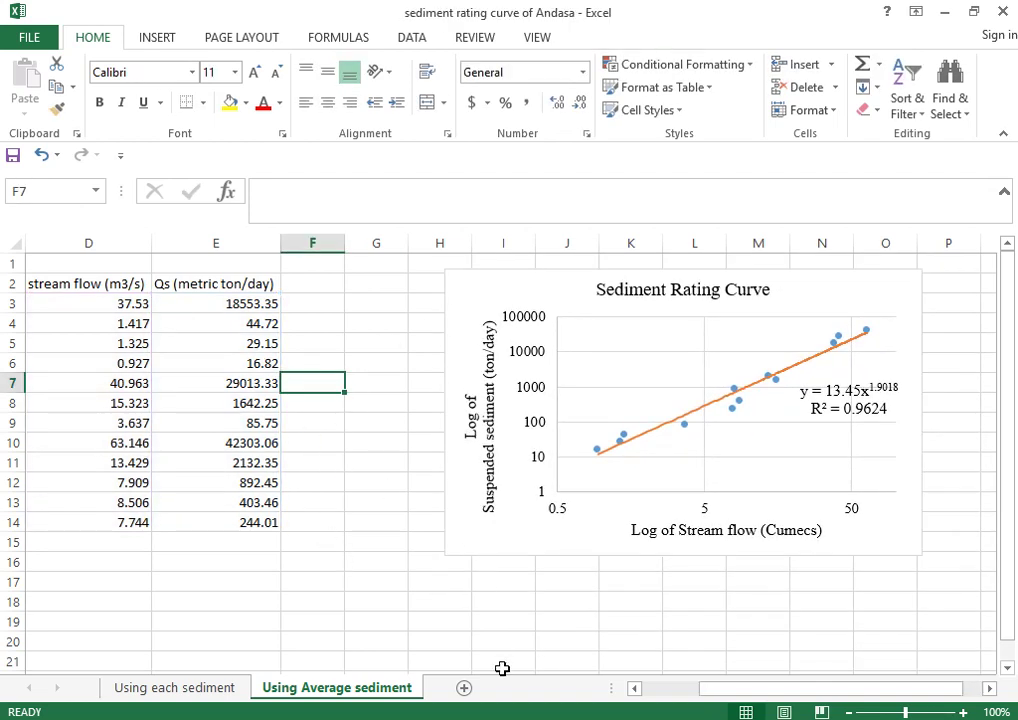
- Insert a markers-only scatter chart and place it over the existing Sediment Rating Curve chart
click(150, 38)
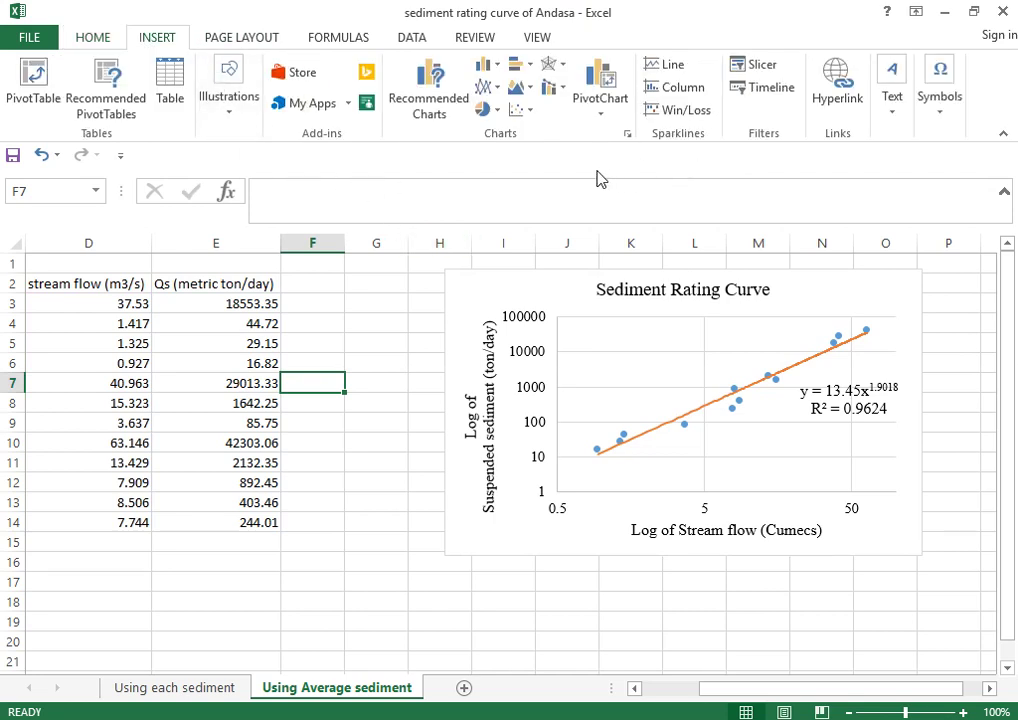
click(533, 113)
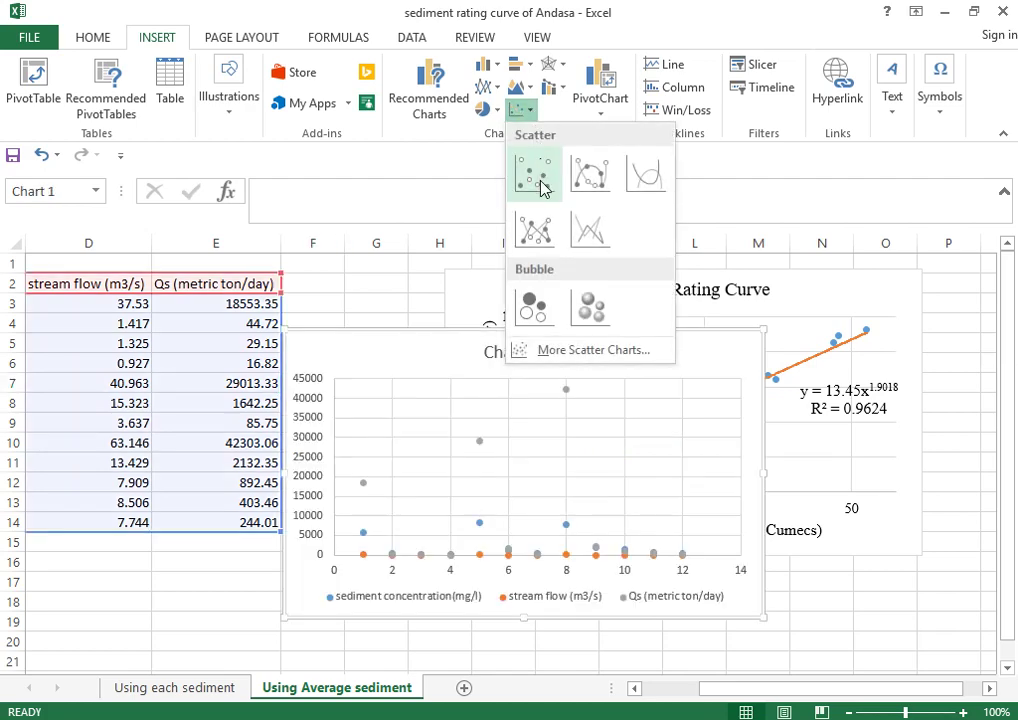
click(541, 186)
drag(427, 345, 646, 304)
- Delete the sediment concentration, Qs and stream flow series from the new scatter chart, leaving it empty
click(694, 484)
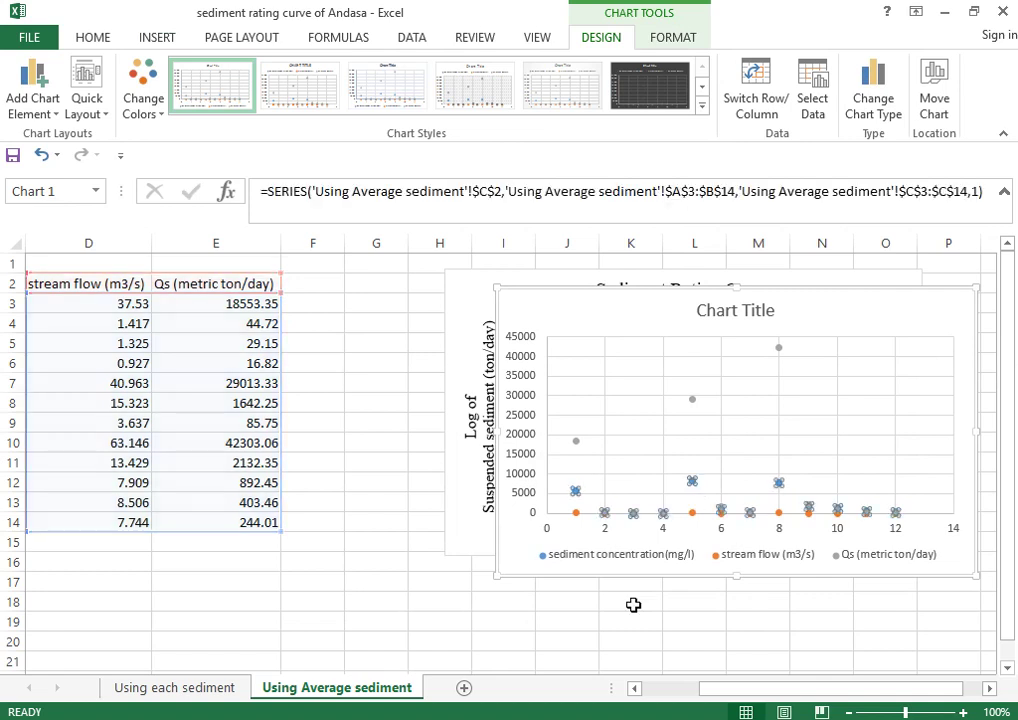
key(Delete)
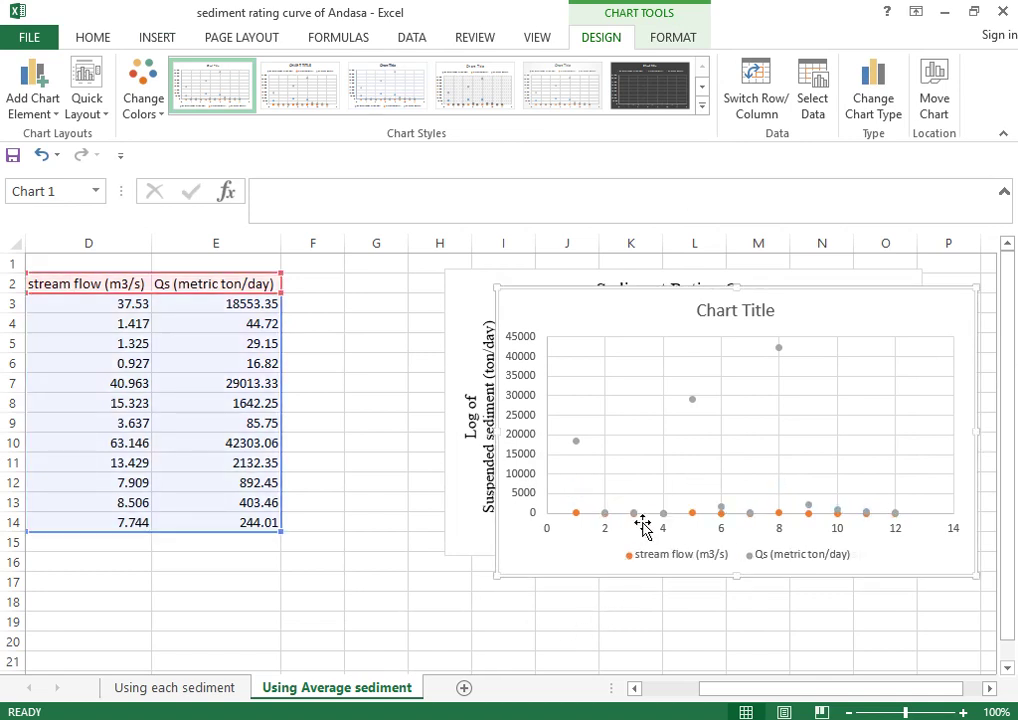
click(690, 401)
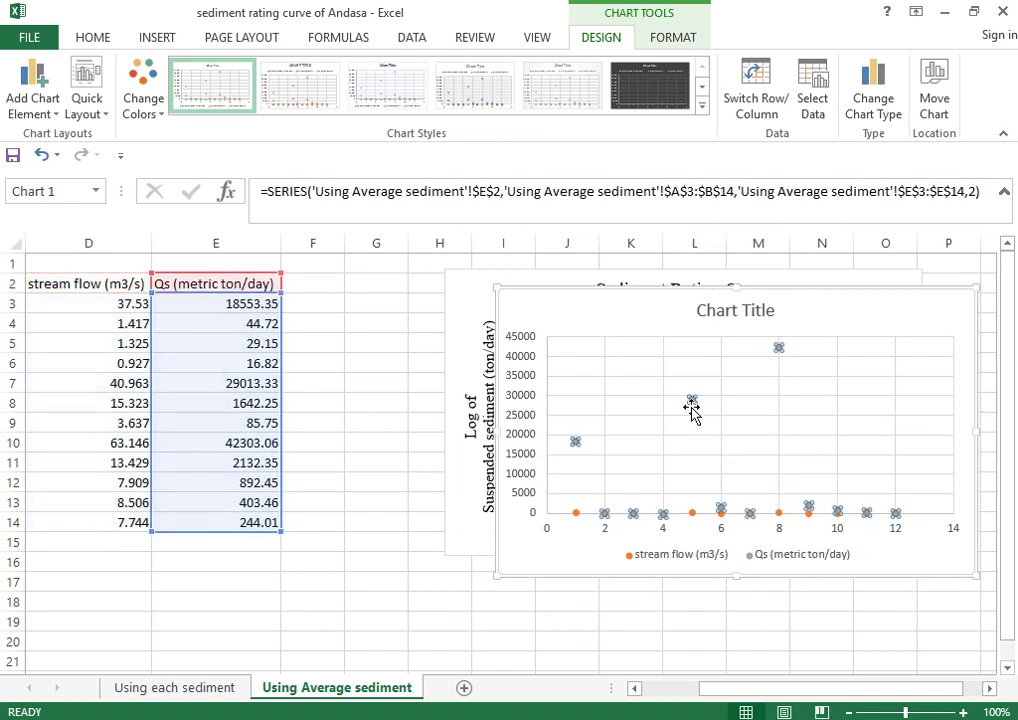
key(Delete)
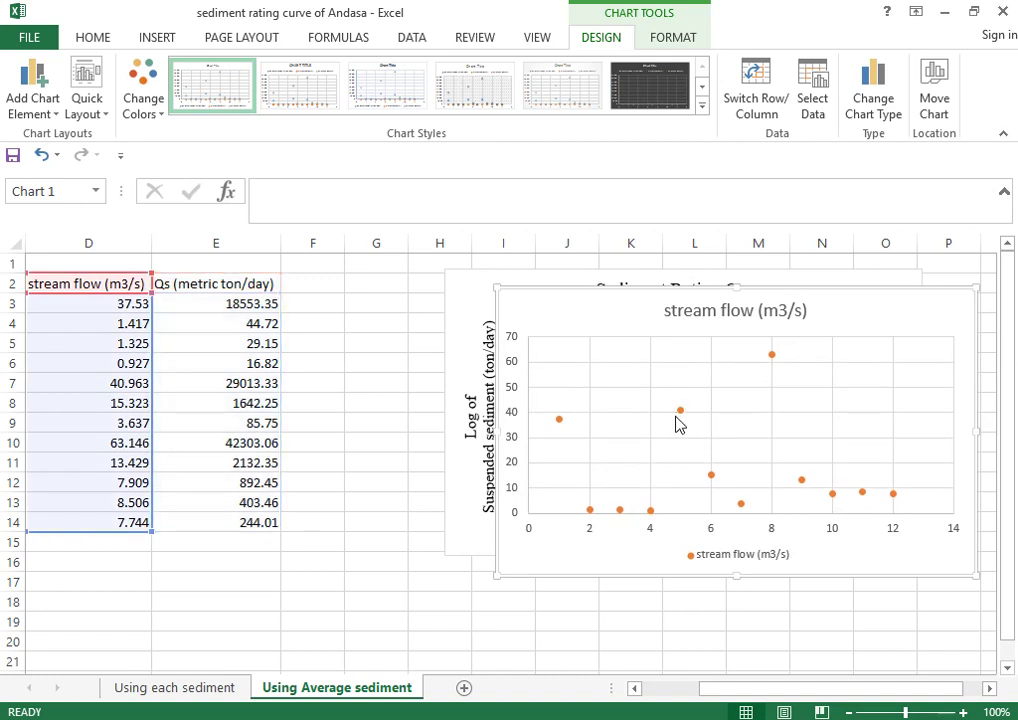
click(681, 415)
key(Delete)
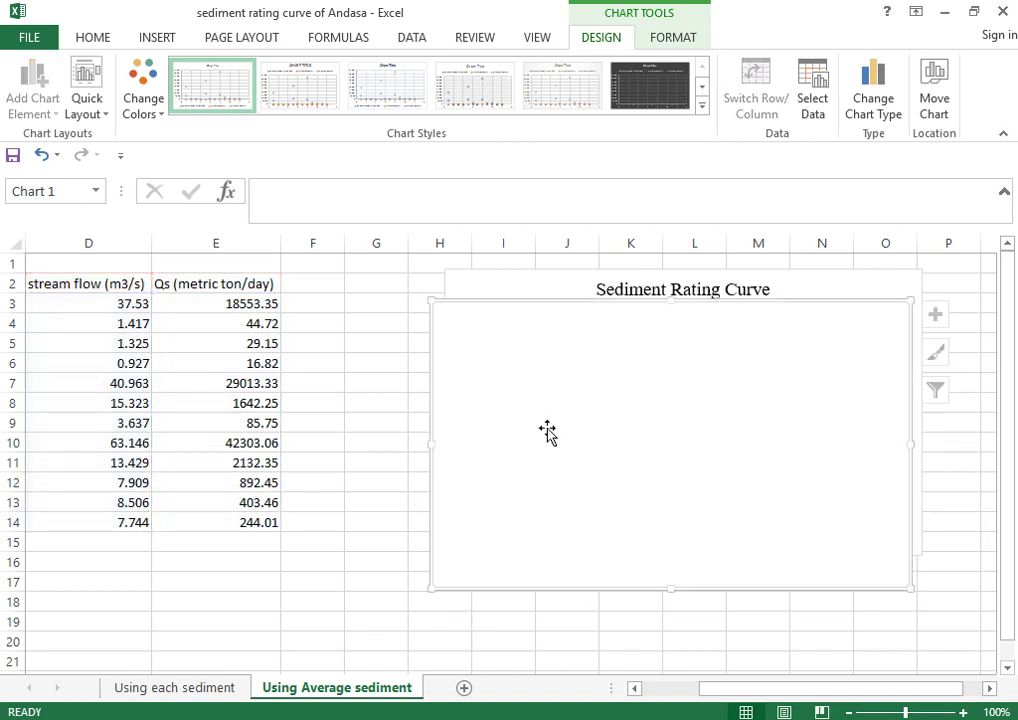
- Add a data series named Sediment rating curve to the empty chart's data source
right_click(554, 295)
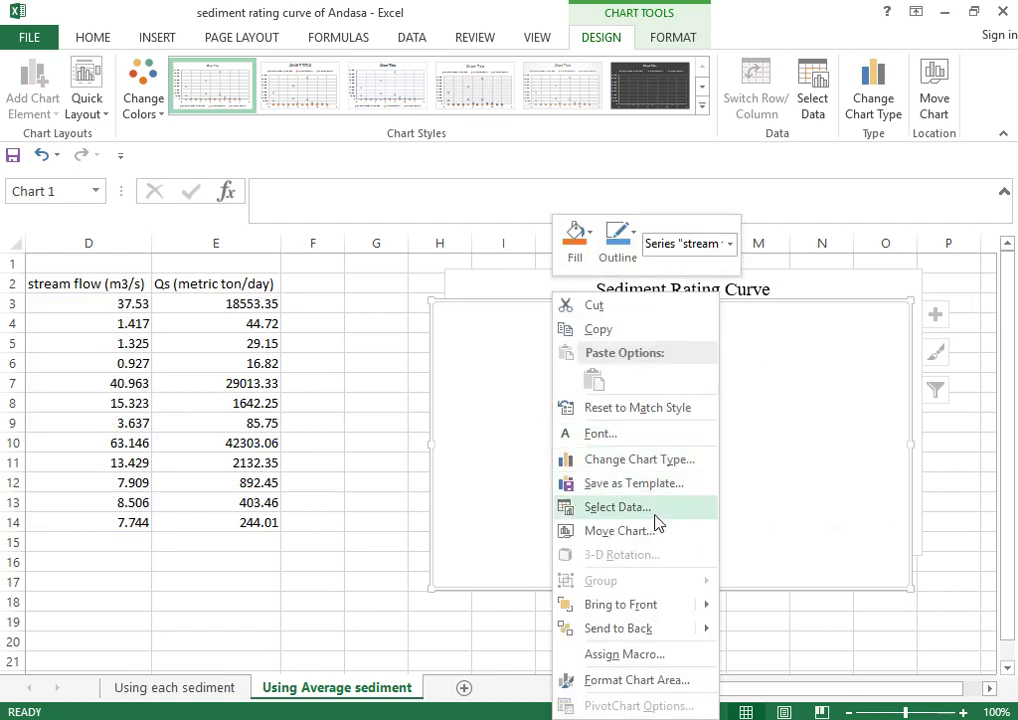
click(516, 364)
right_click(517, 364)
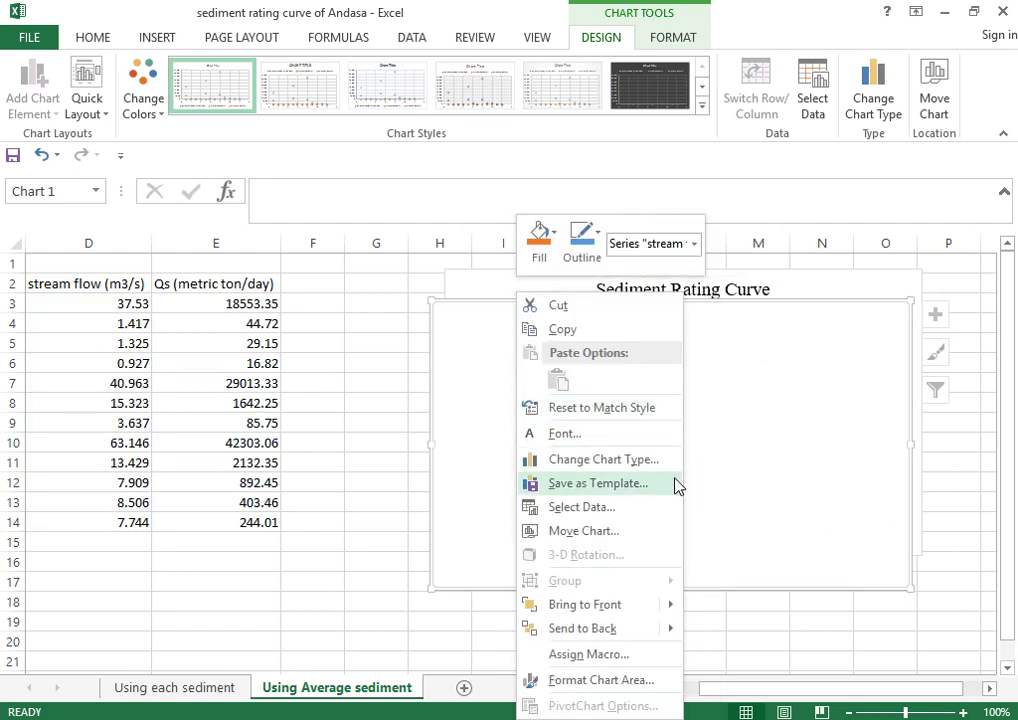
click(633, 515)
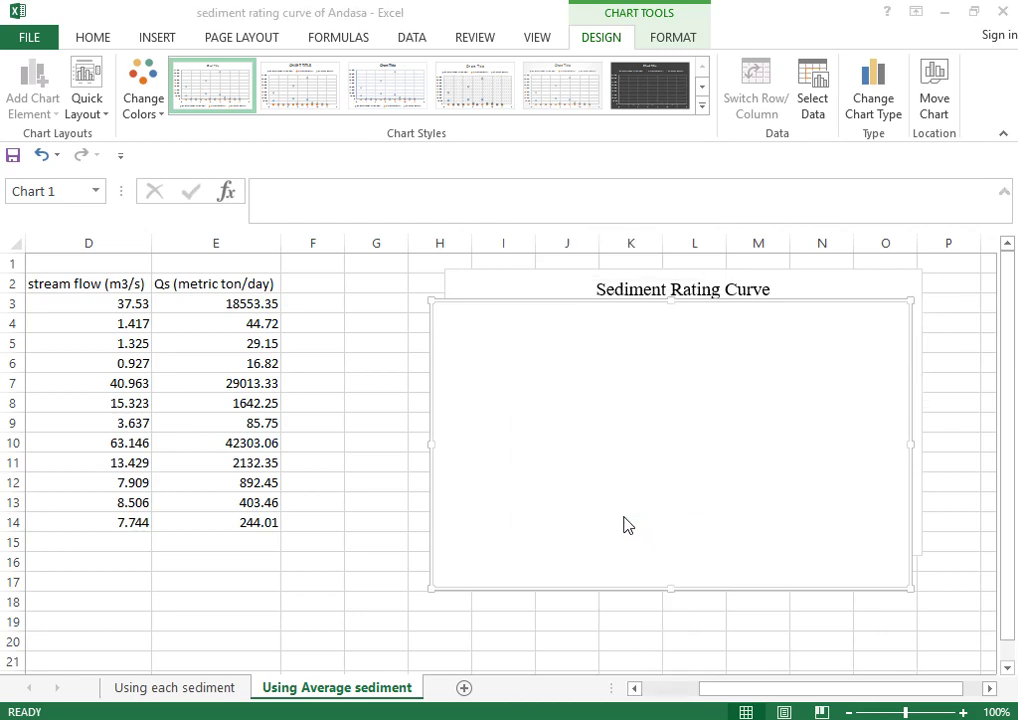
drag(435, 311, 610, 300)
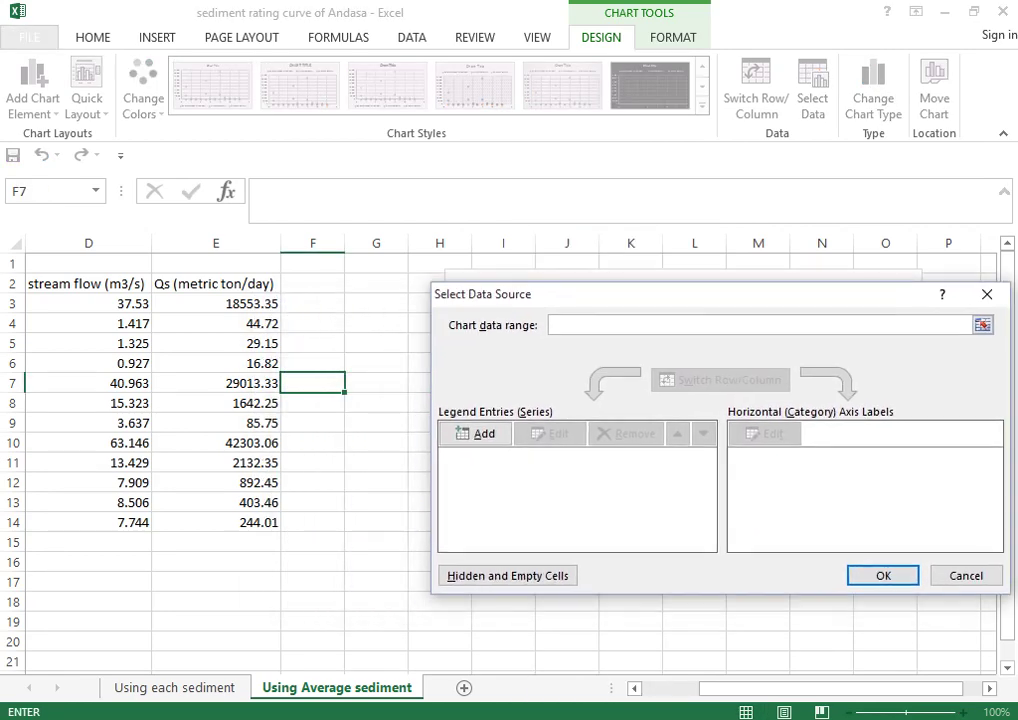
click(484, 430)
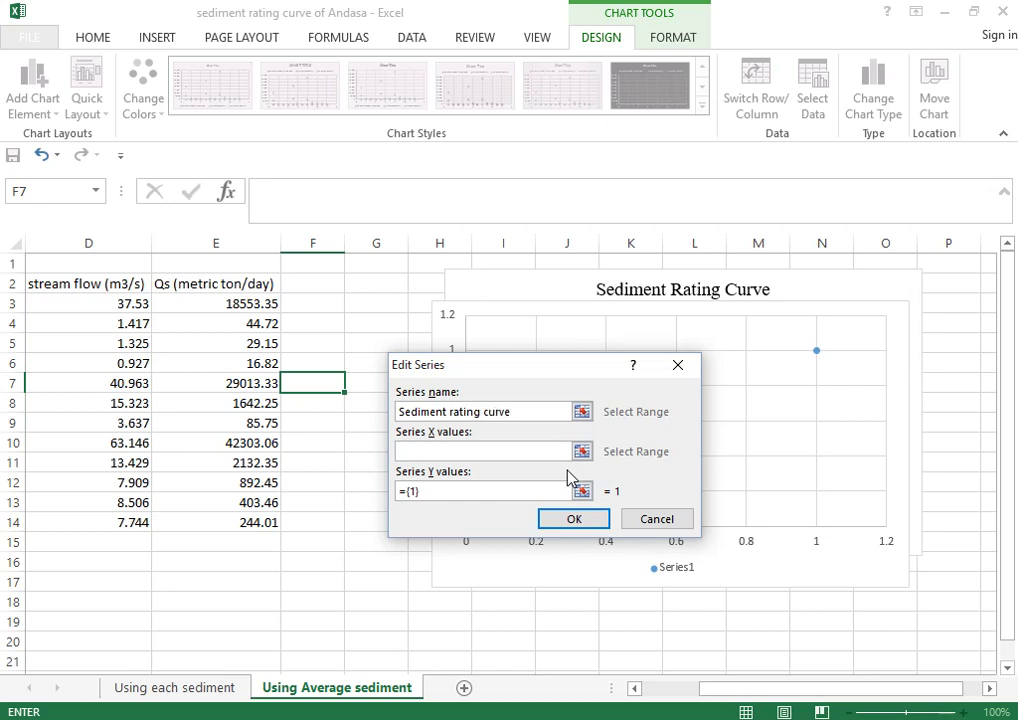
click(484, 486)
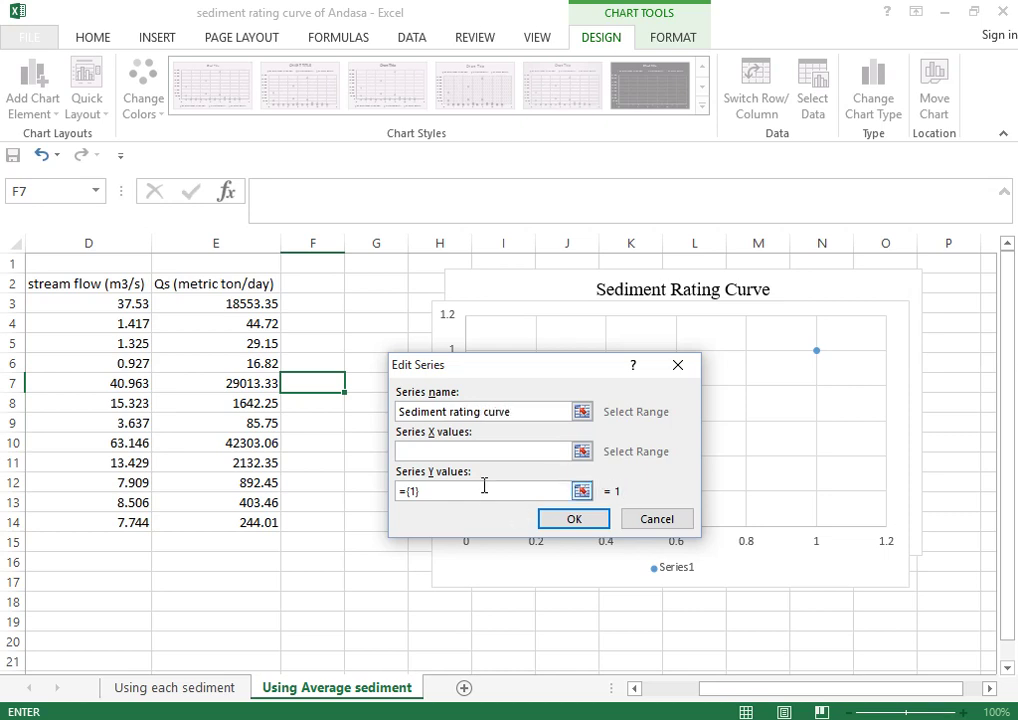
- Set the new series' X values to the Qs range E3:E14 and start choosing its Y values
click(412, 455)
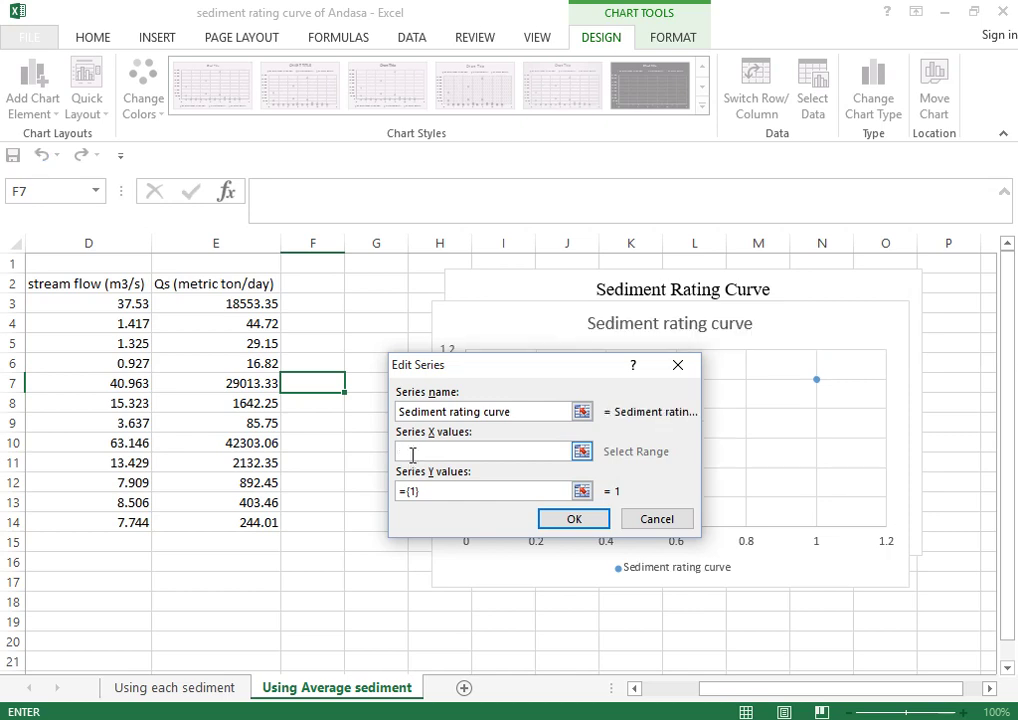
drag(201, 305, 233, 526)
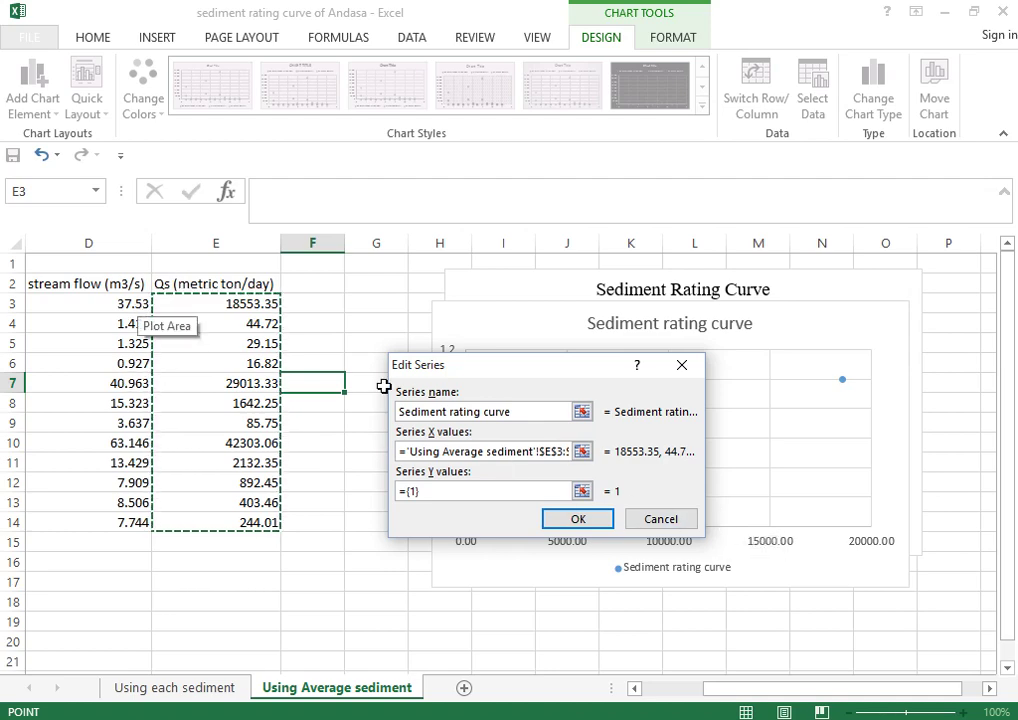
click(582, 491)
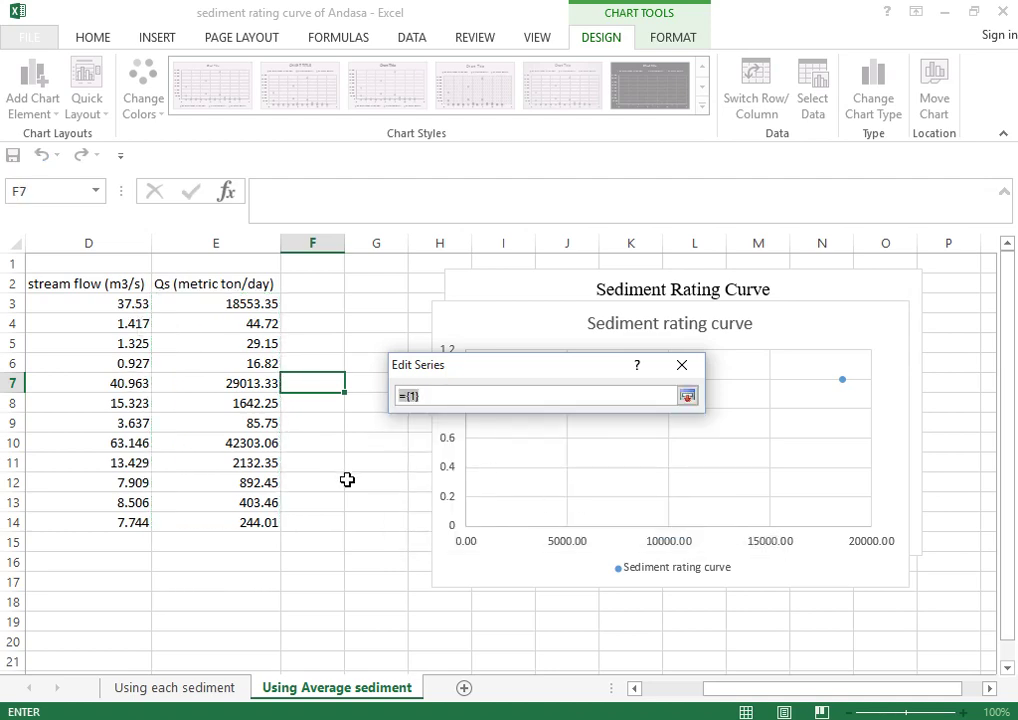
drag(722, 693, 660, 697)
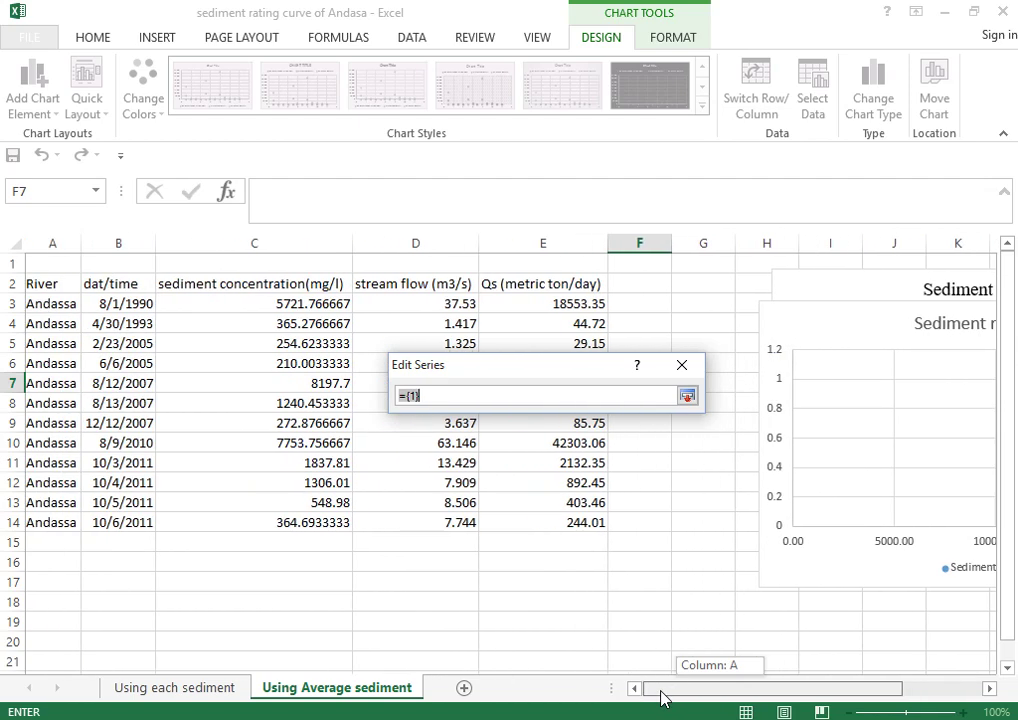
drag(662, 697, 680, 697)
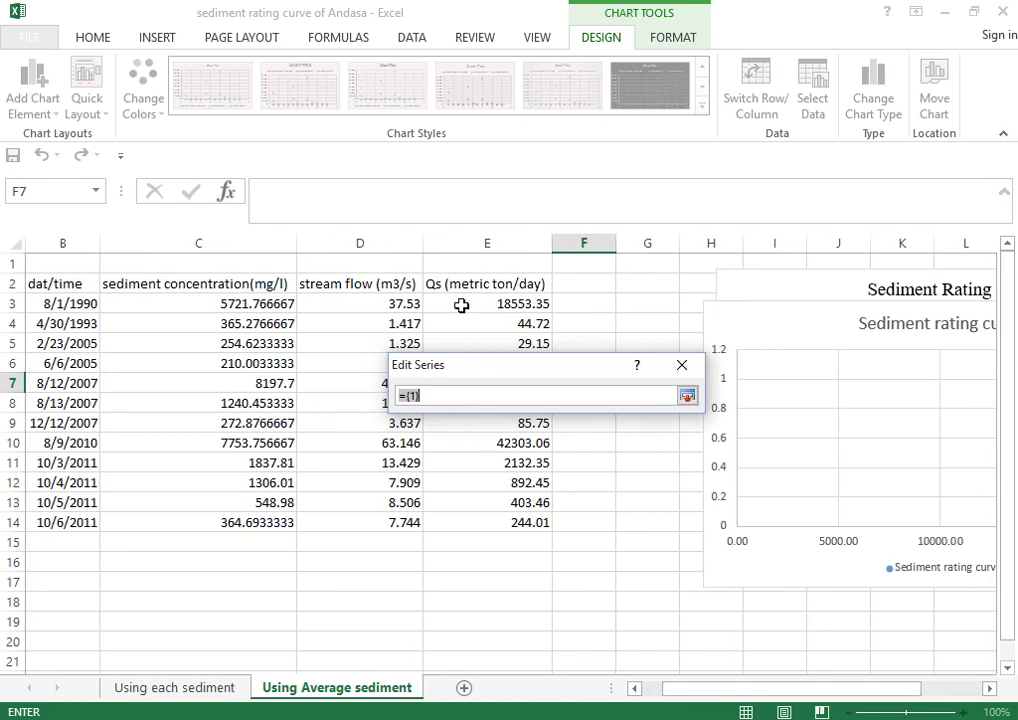
- Replace the new series' X values with the stream flow cell D3
click(688, 397)
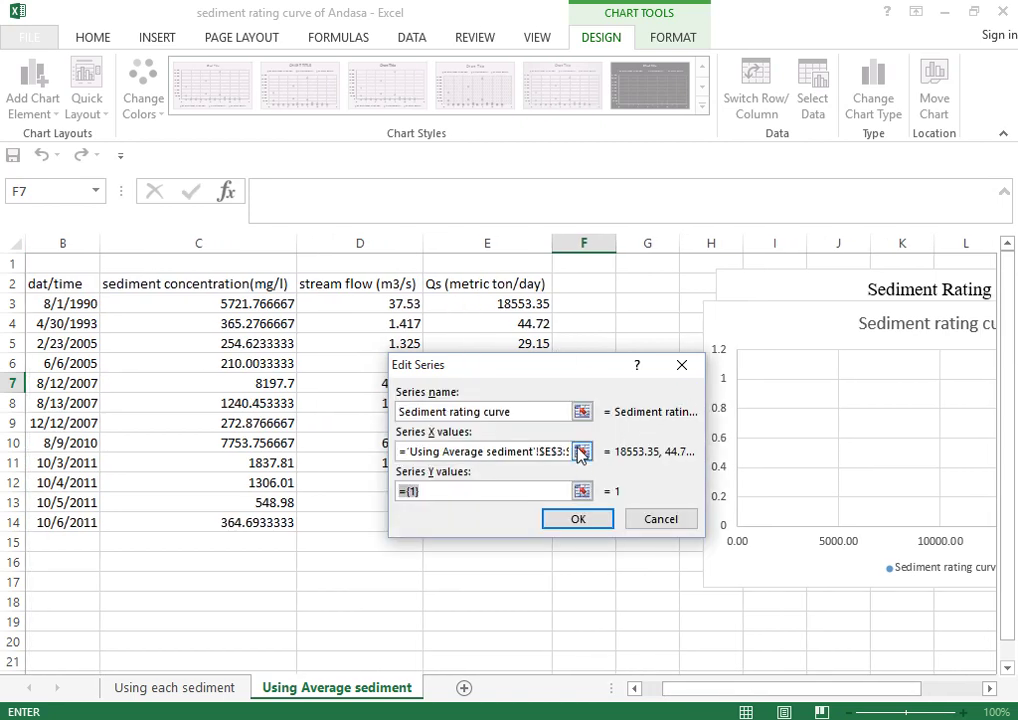
click(583, 452)
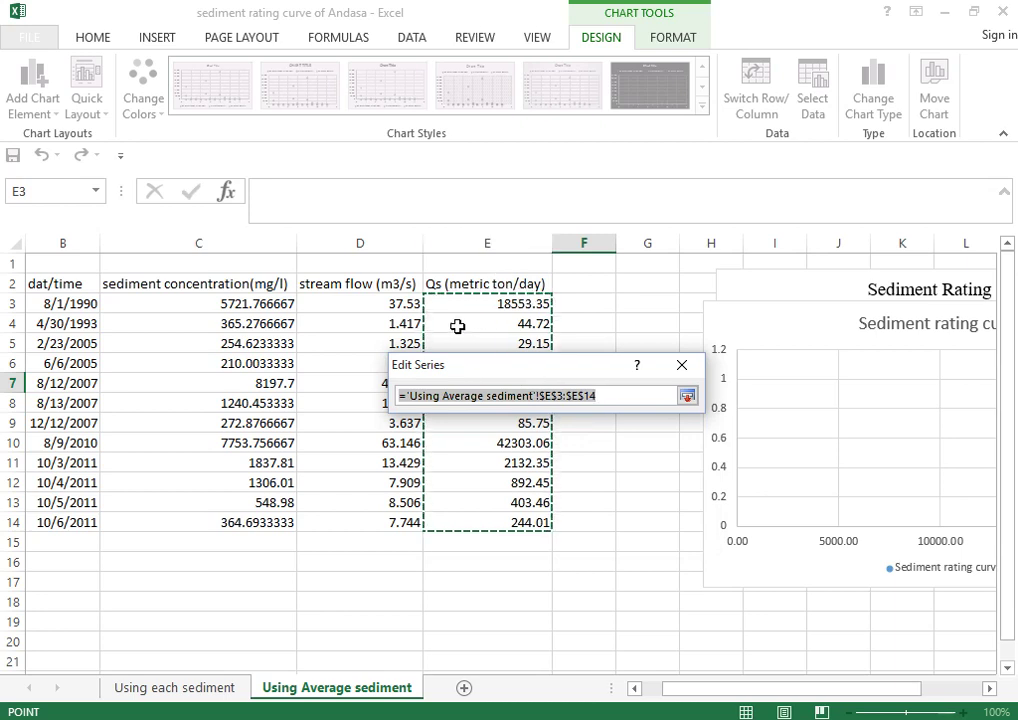
click(394, 305)
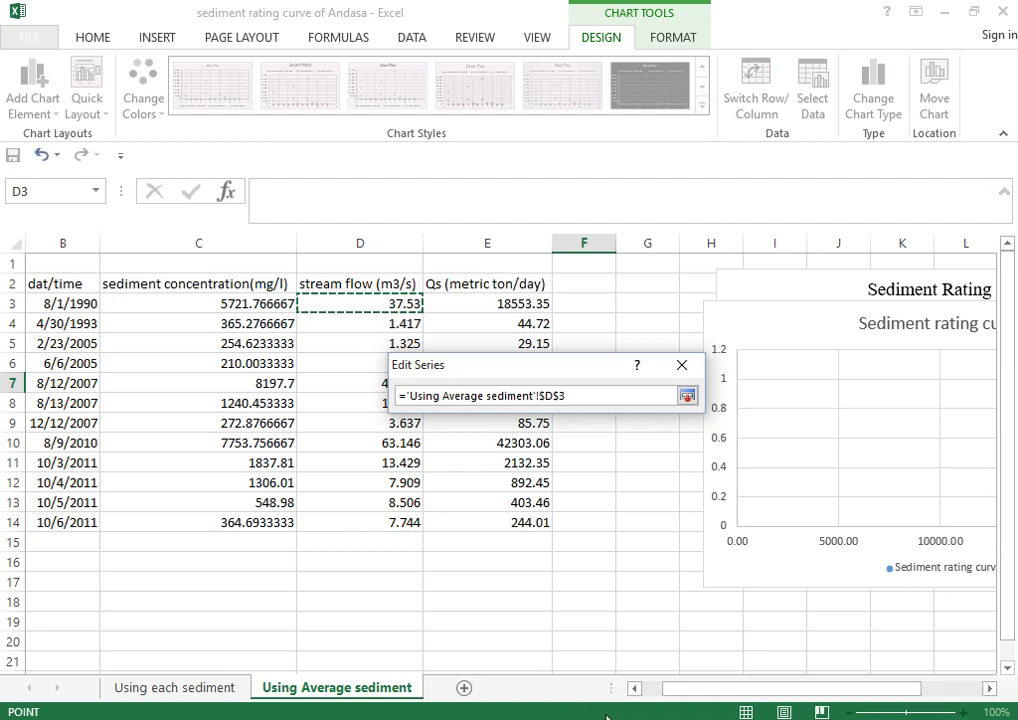
mouse_move(500, 718)
click(495, 677)
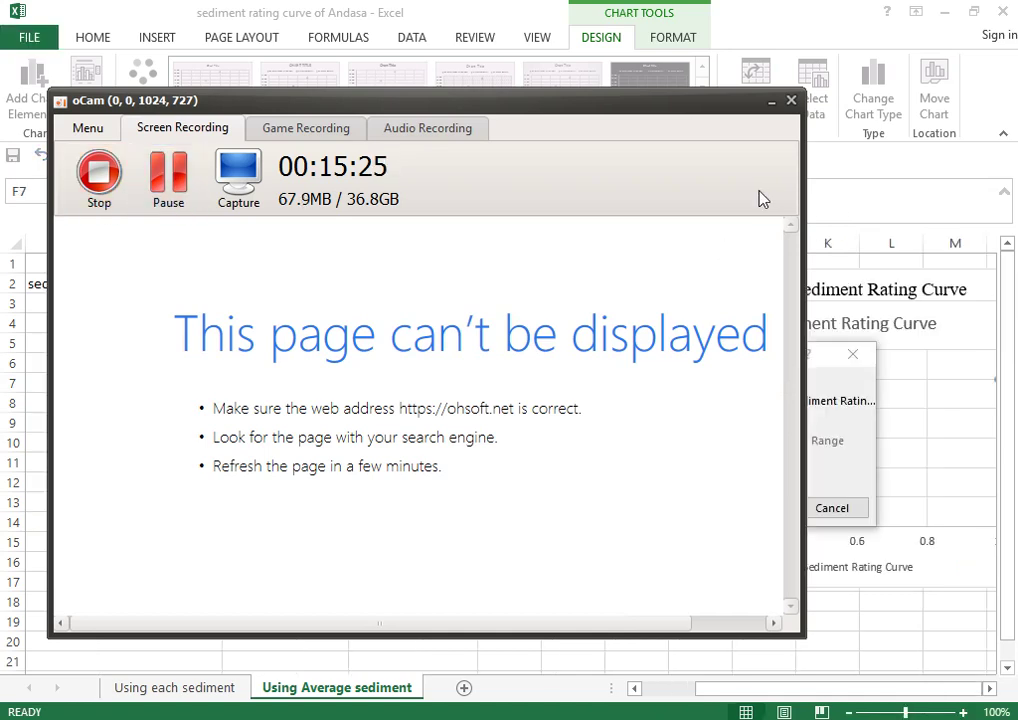
- Set the series' X values to the Qs range E3:E14 and its Y values to the stream flow range D3:D14
click(771, 102)
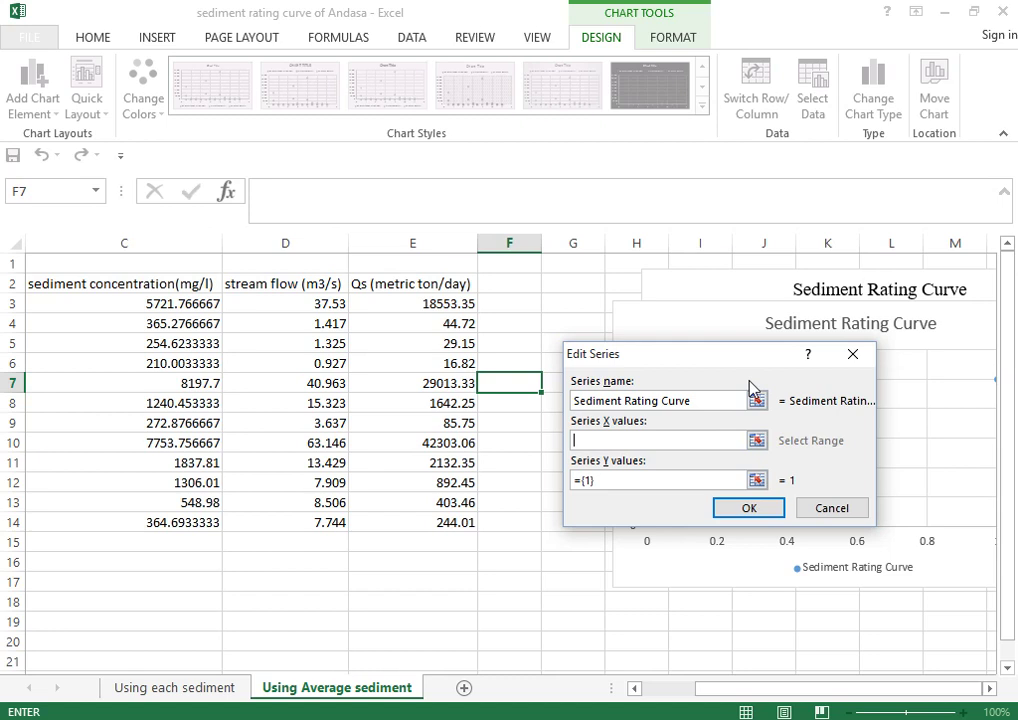
drag(695, 360, 689, 288)
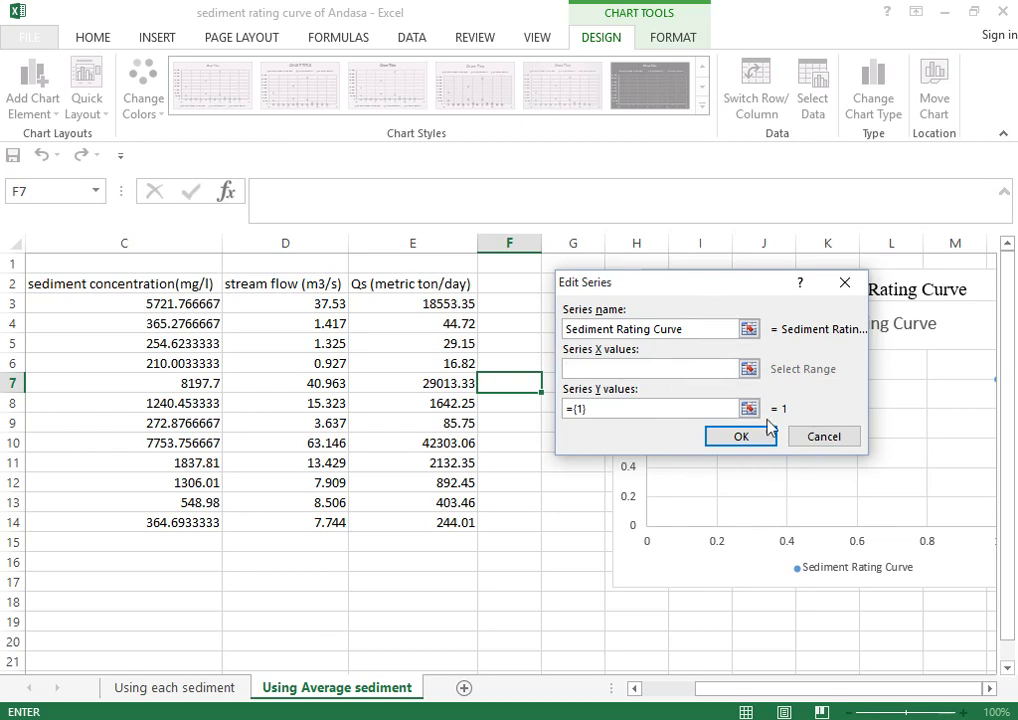
click(748, 370)
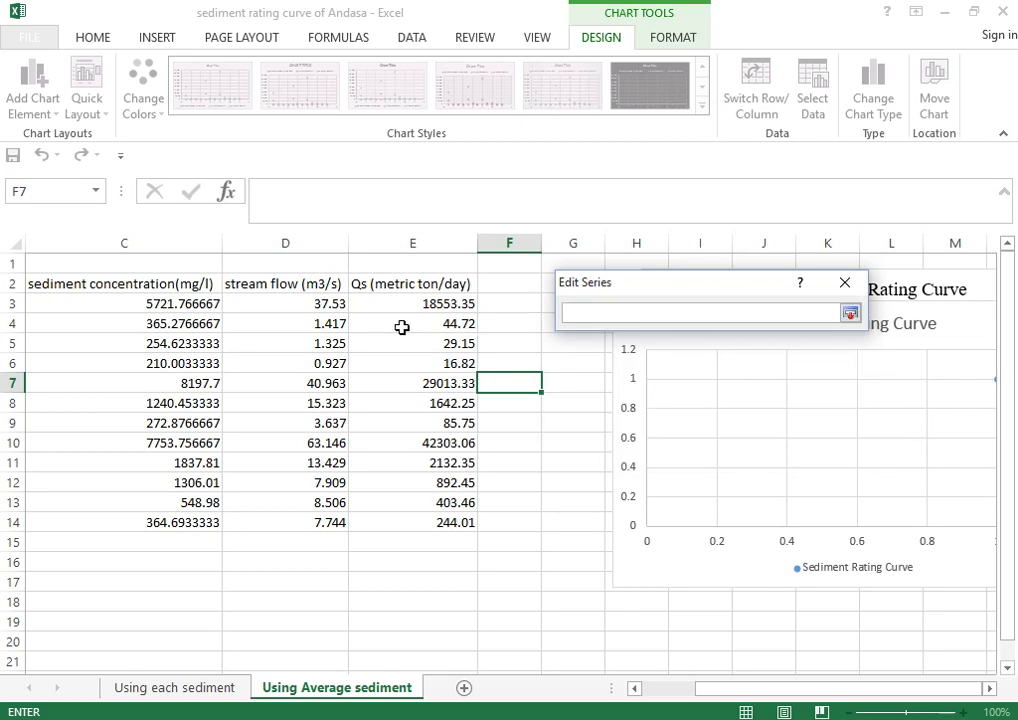
drag(401, 307, 438, 523)
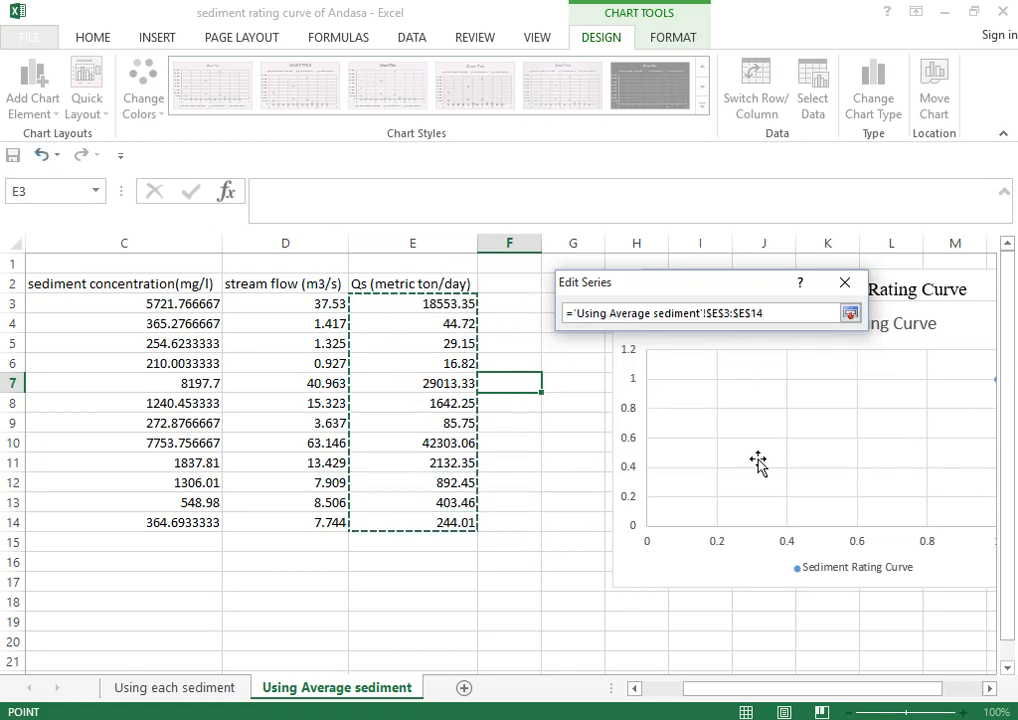
click(849, 313)
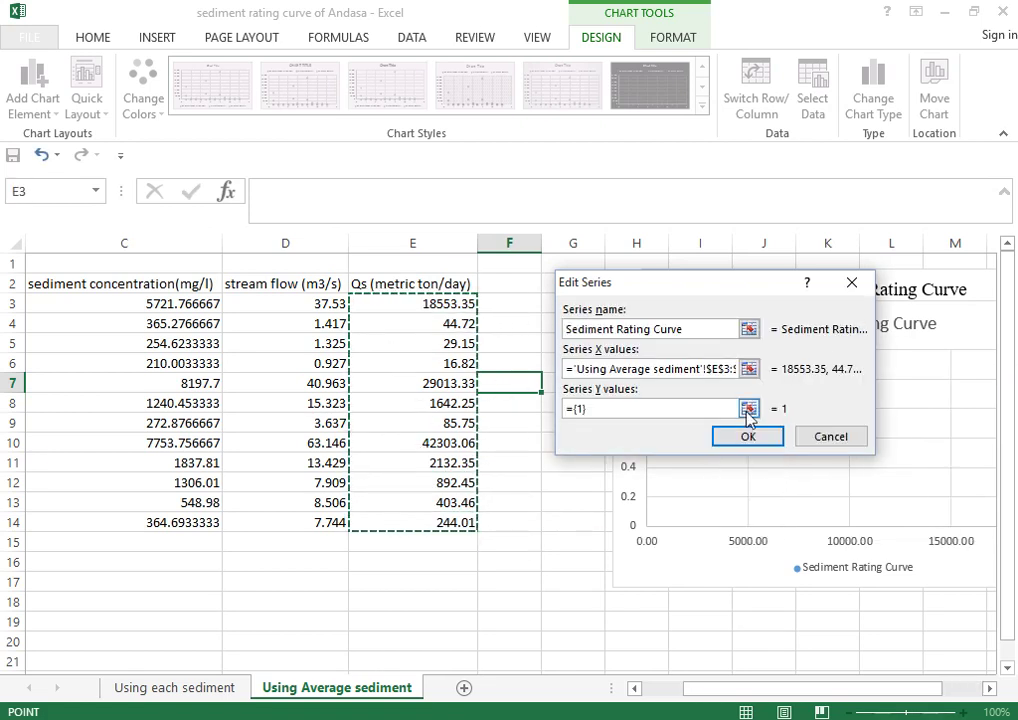
click(745, 409)
drag(257, 306, 283, 524)
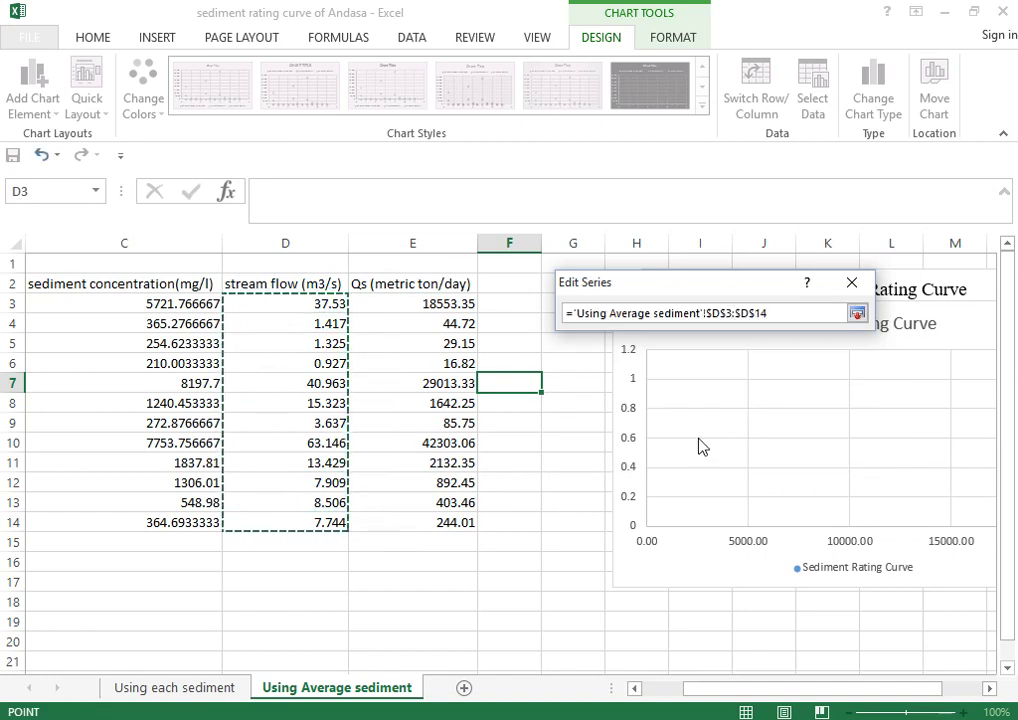
click(857, 313)
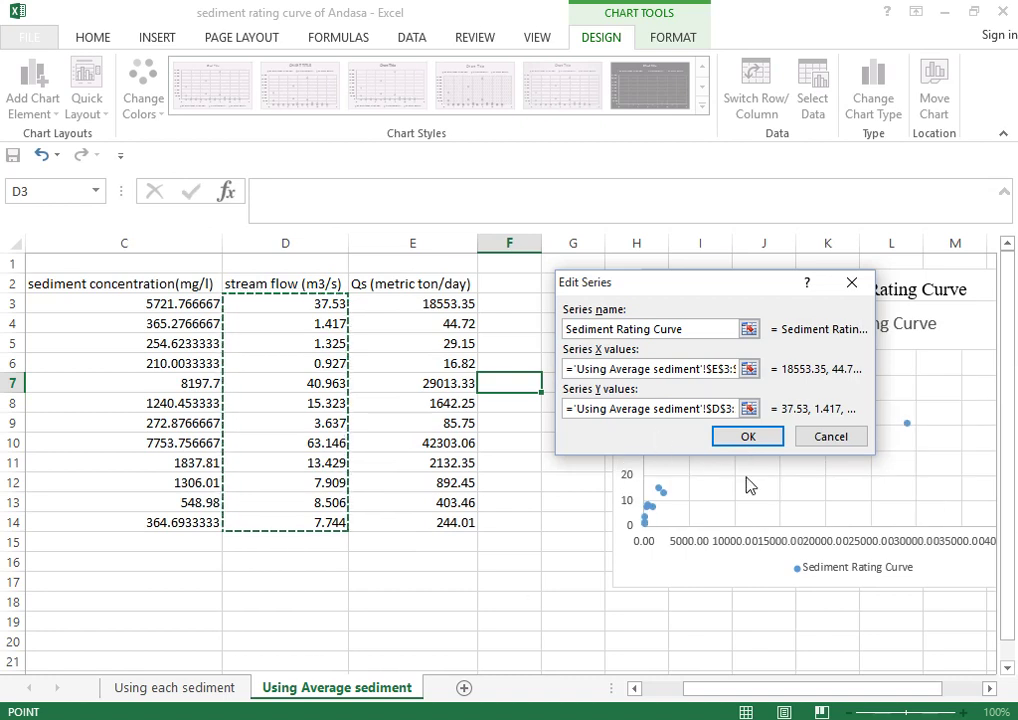
click(750, 442)
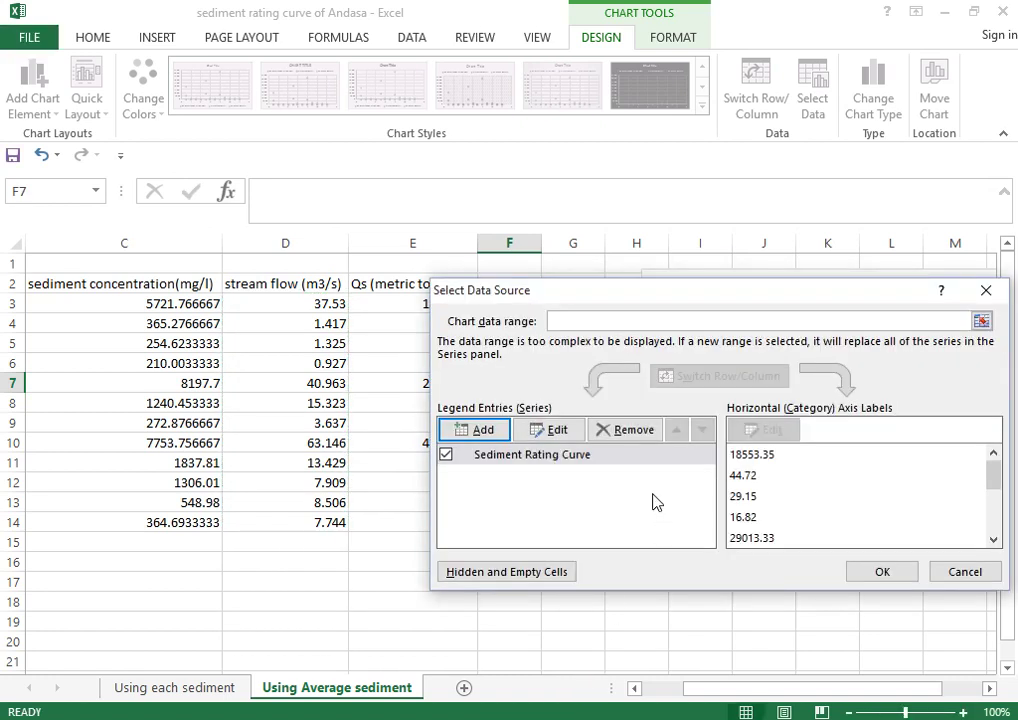
click(882, 571)
- Move the Sediment Rating Curve chart so it sits right beside the Qs column
drag(695, 325, 534, 298)
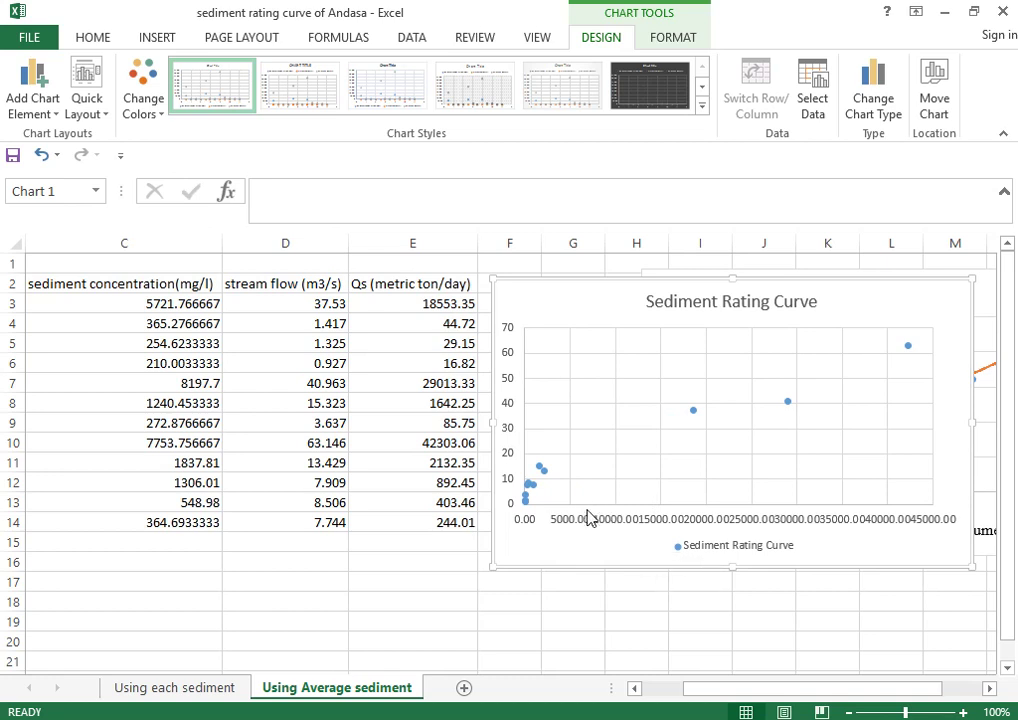
drag(567, 298, 586, 298)
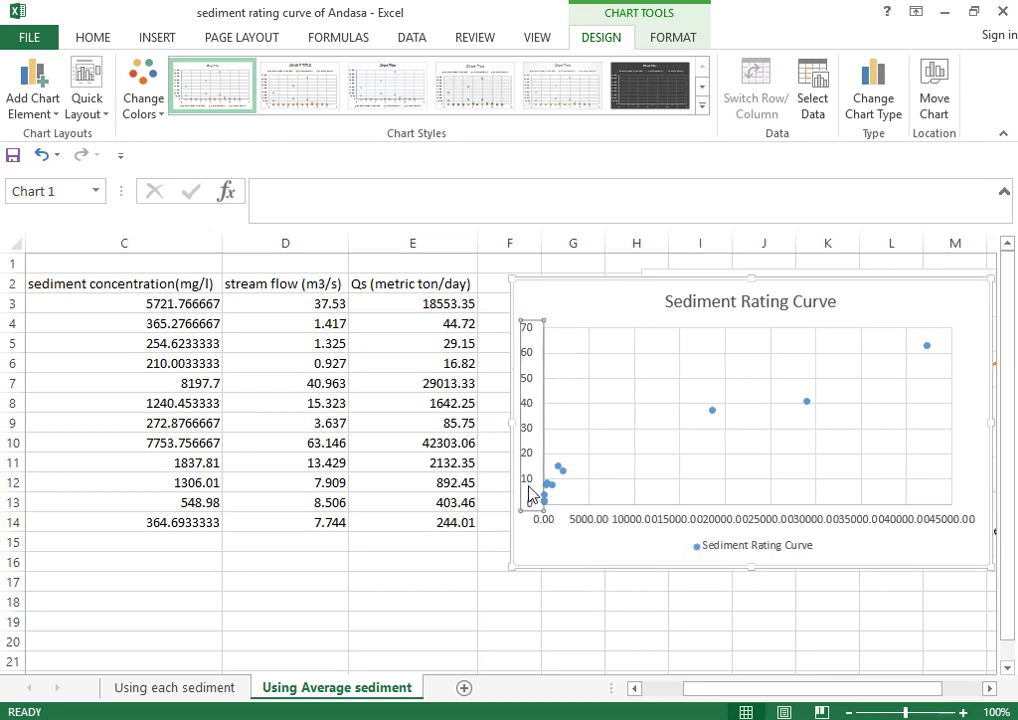
- Apply a base 10 logarithmic scale to the chart's vertical axis
double_click(531, 493)
scroll(754, 580, up, 3)
scroll(835, 628, down, 3)
scroll(835, 628, down, 1)
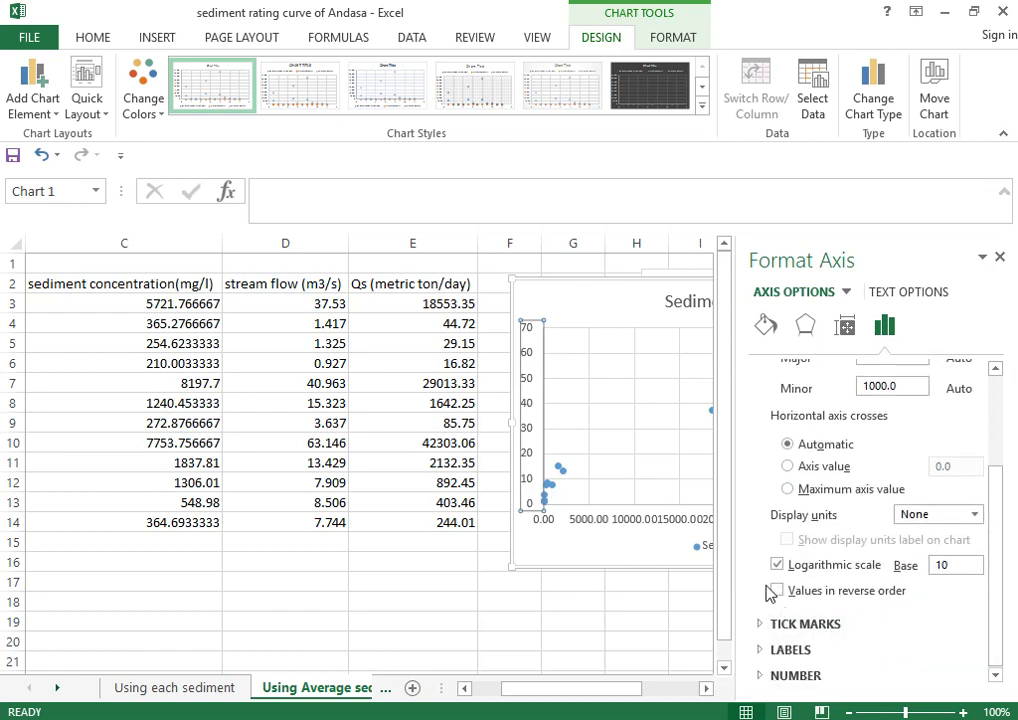
click(778, 565)
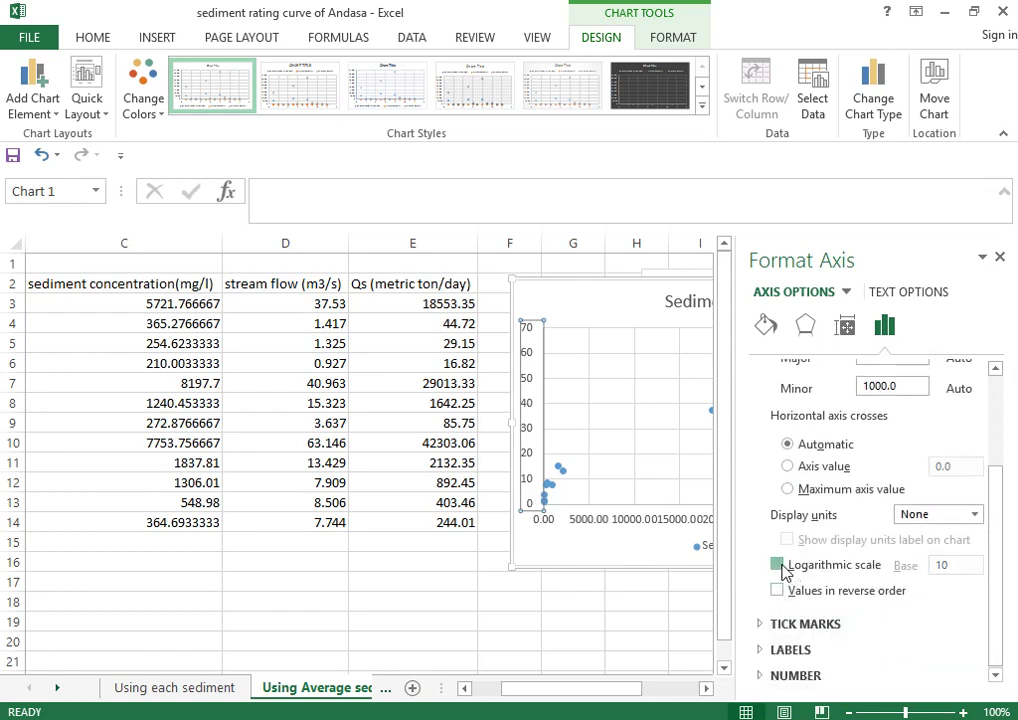
click(778, 565)
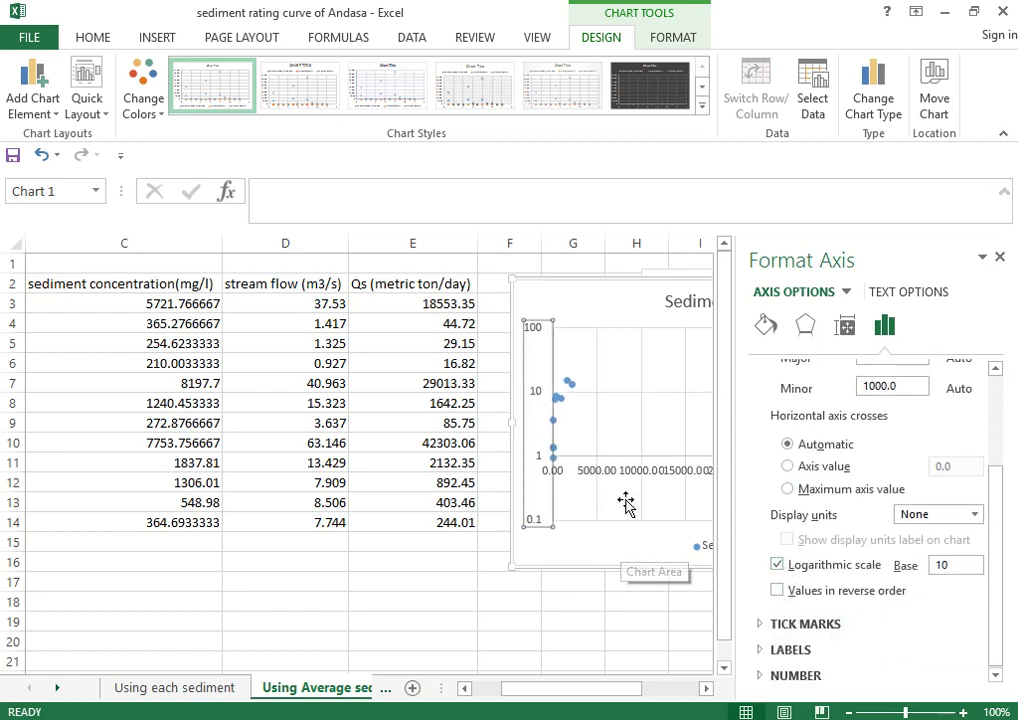
- Open and close the horizontal axis formatting, and undo the vertical axis's logarithmic scale
click(999, 257)
click(716, 478)
double_click(716, 484)
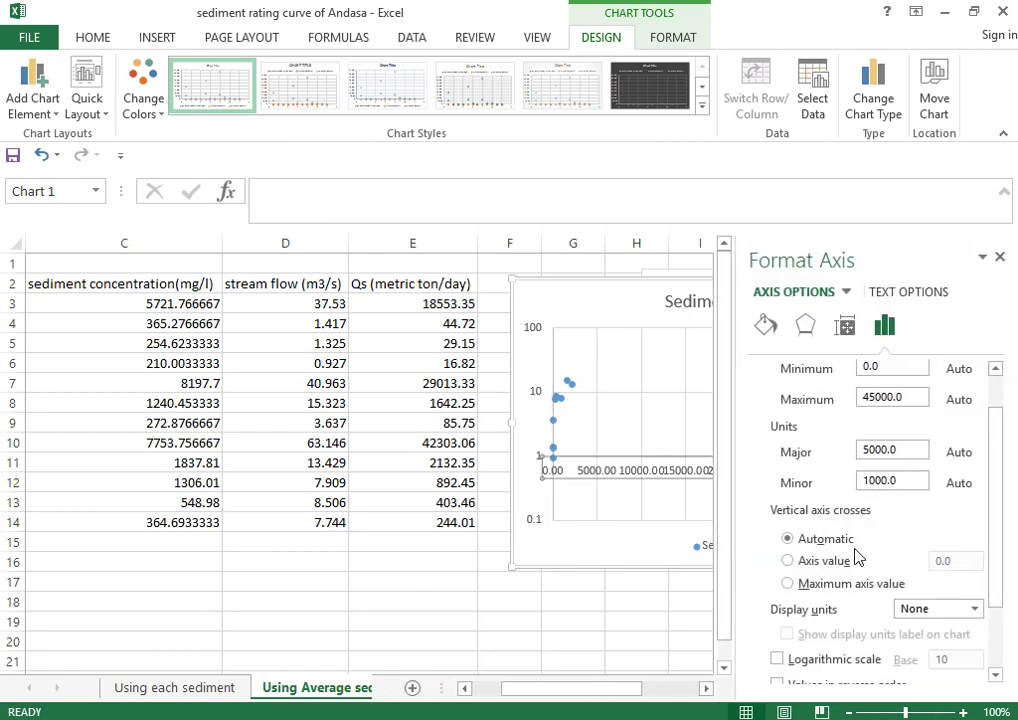
click(999, 257)
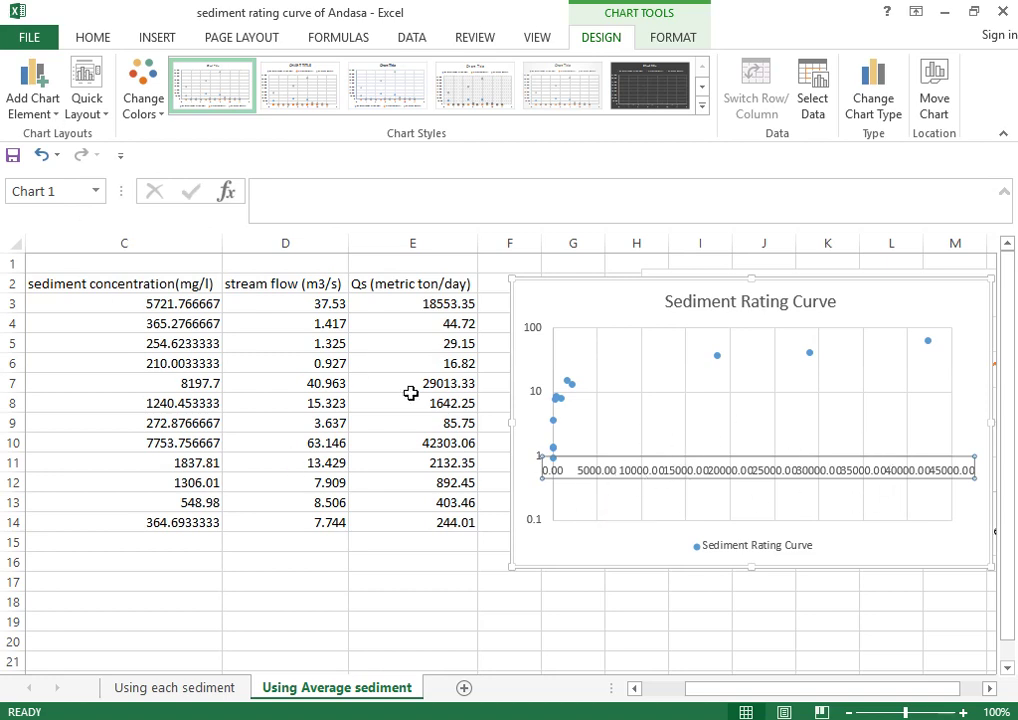
click(38, 155)
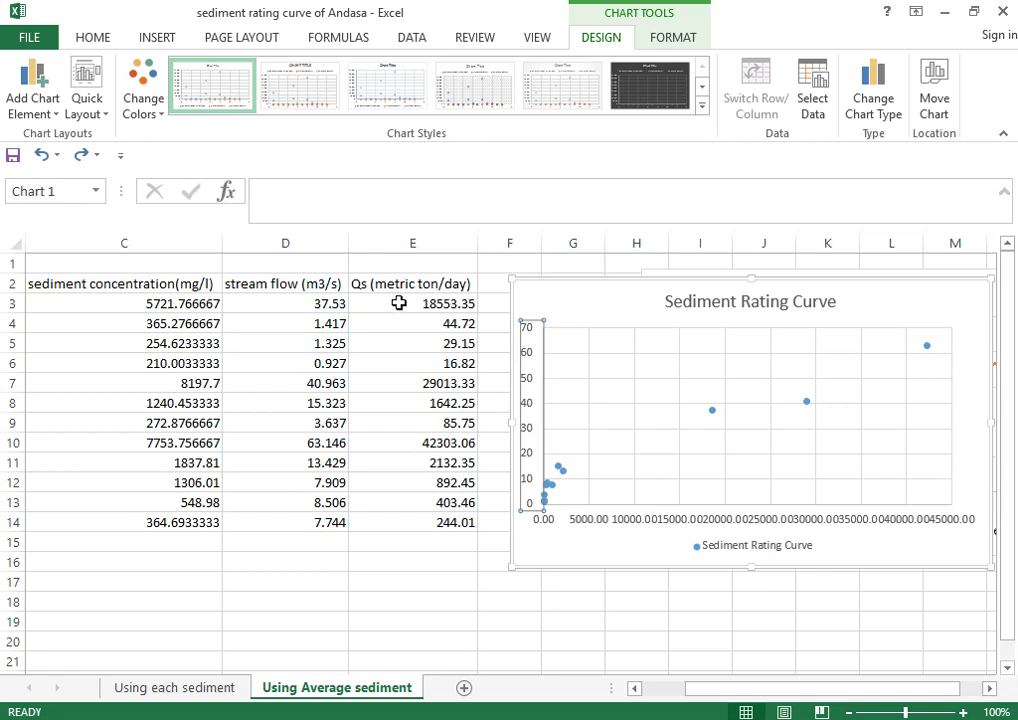
- Delete the existing data series from the chart and add a new series named Sediment rating curve
click(807, 402)
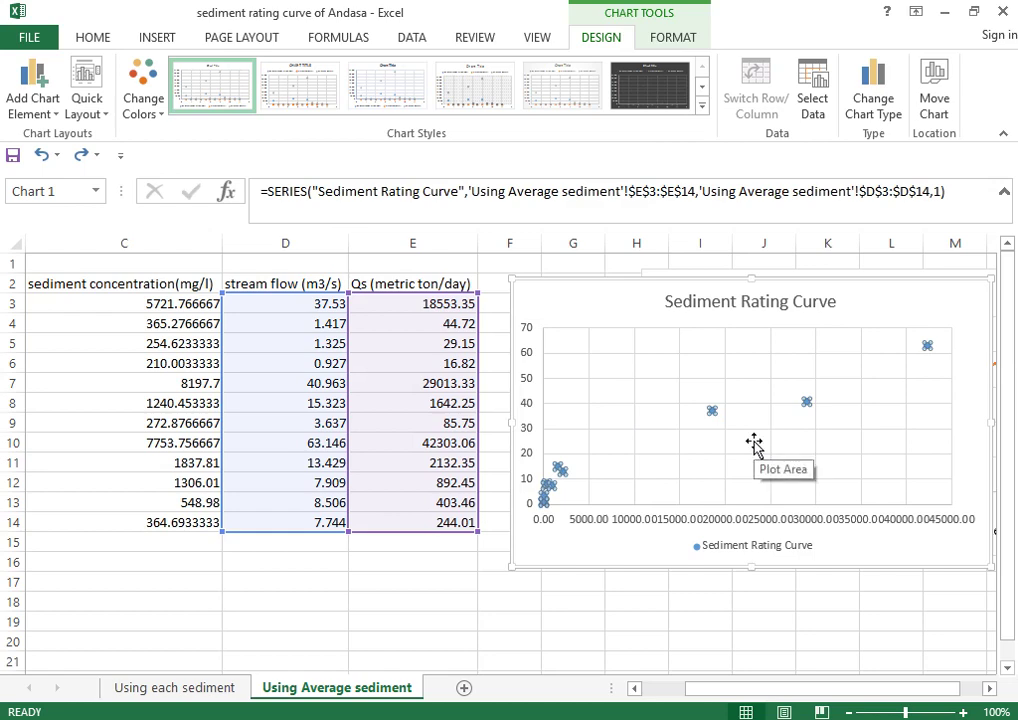
key(Delete)
right_click(603, 344)
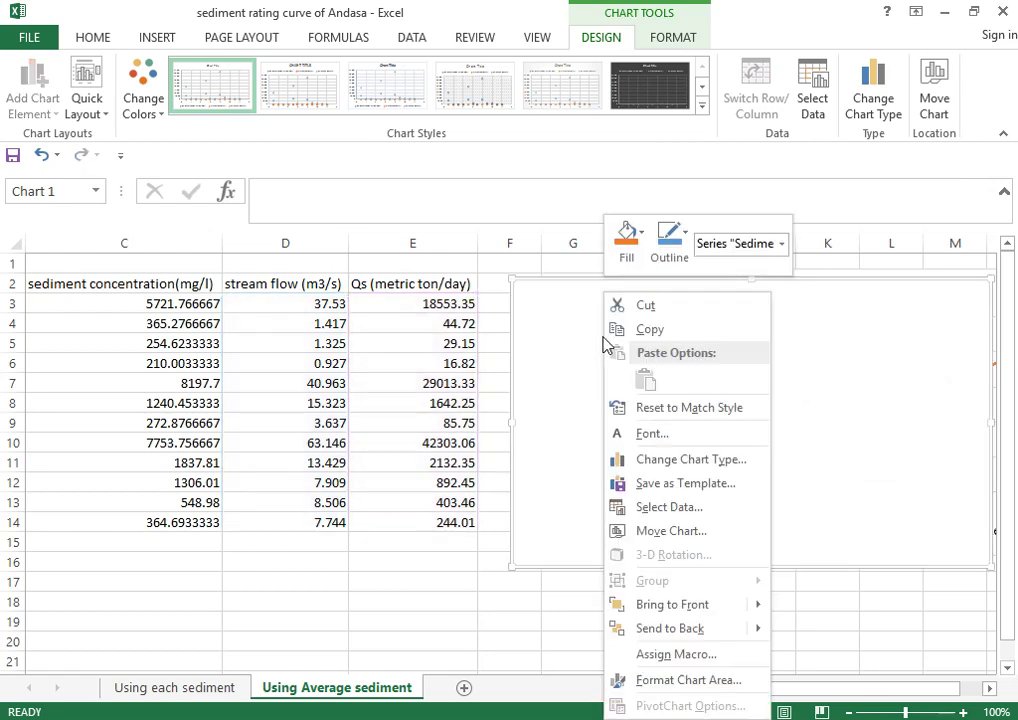
click(665, 507)
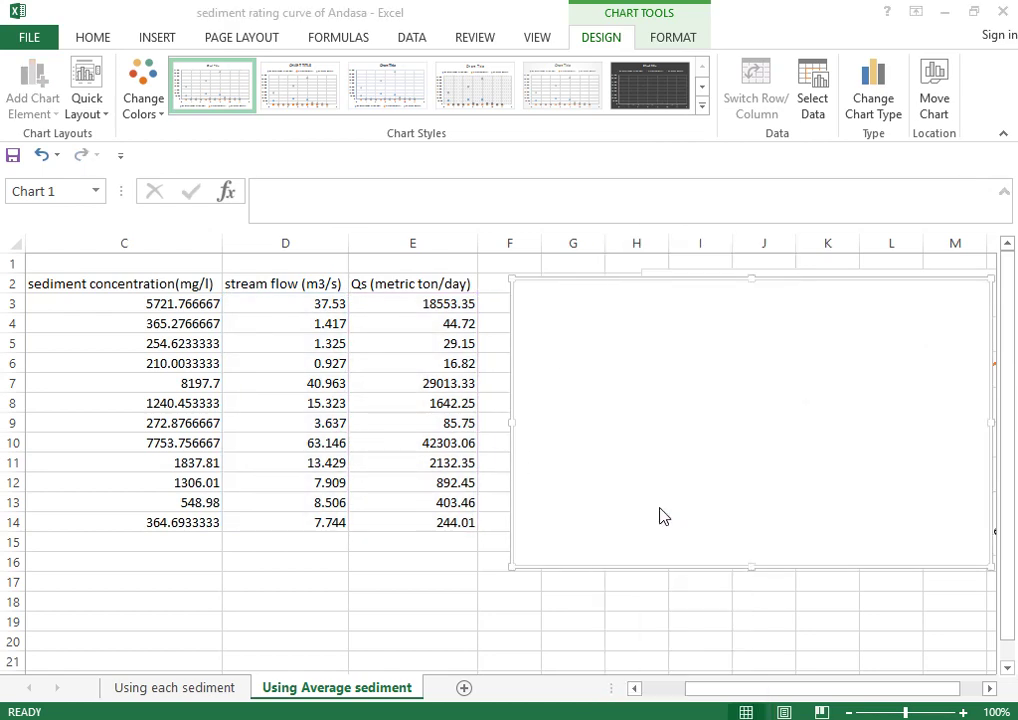
click(477, 433)
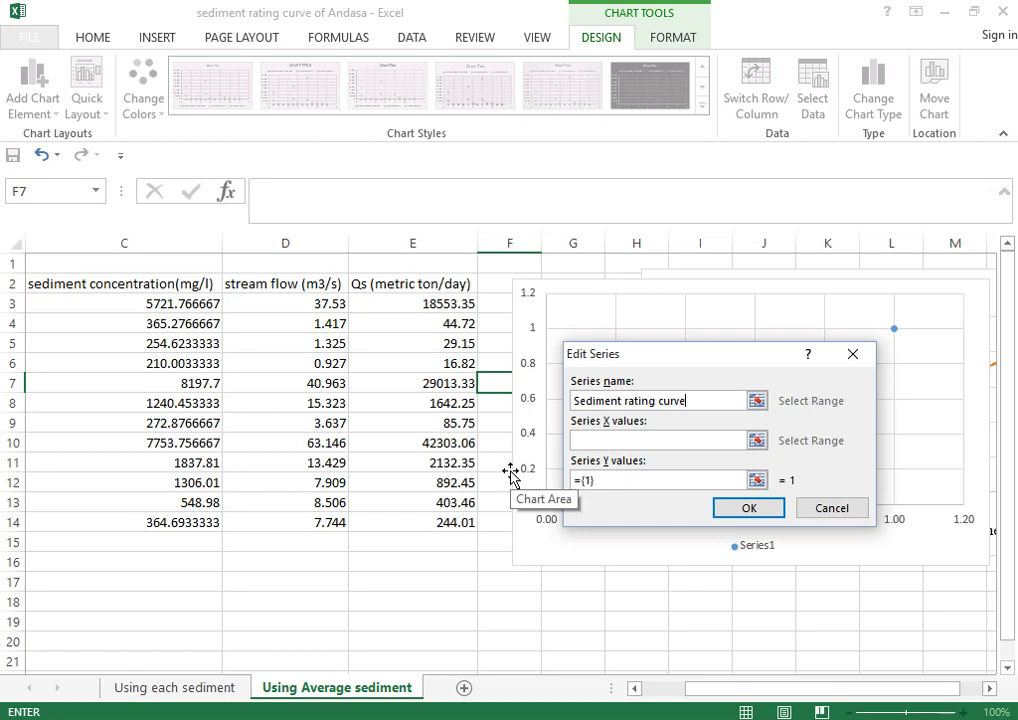
- Set the new series' X values to the stream flow range D3:D14 and its Y values to the Qs range E3:E14
click(757, 441)
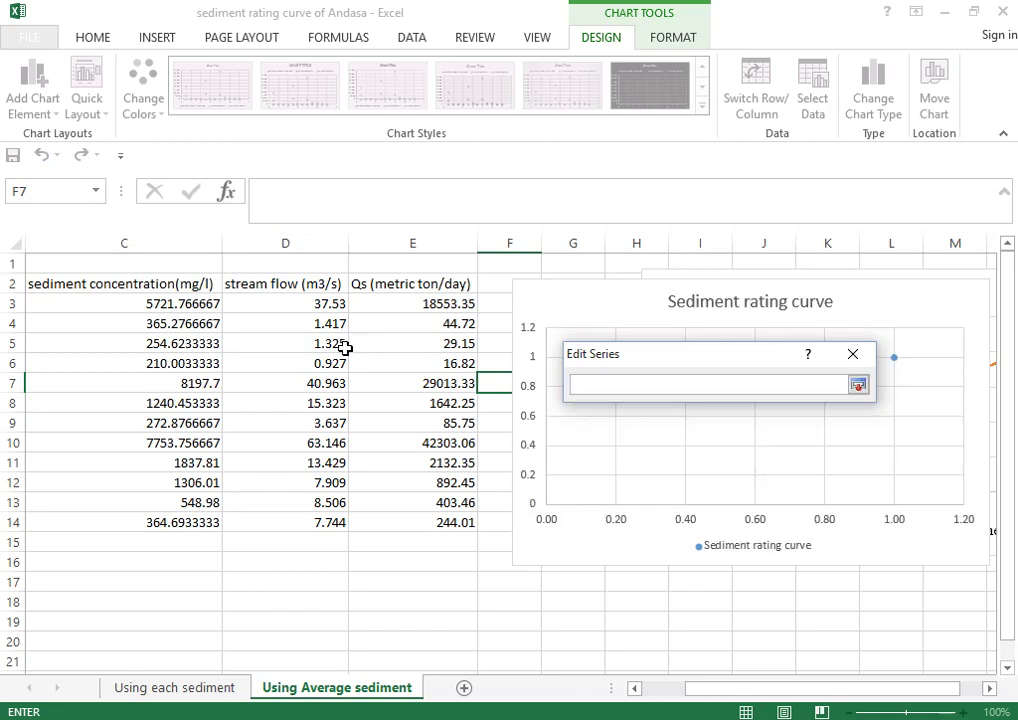
drag(270, 305, 311, 520)
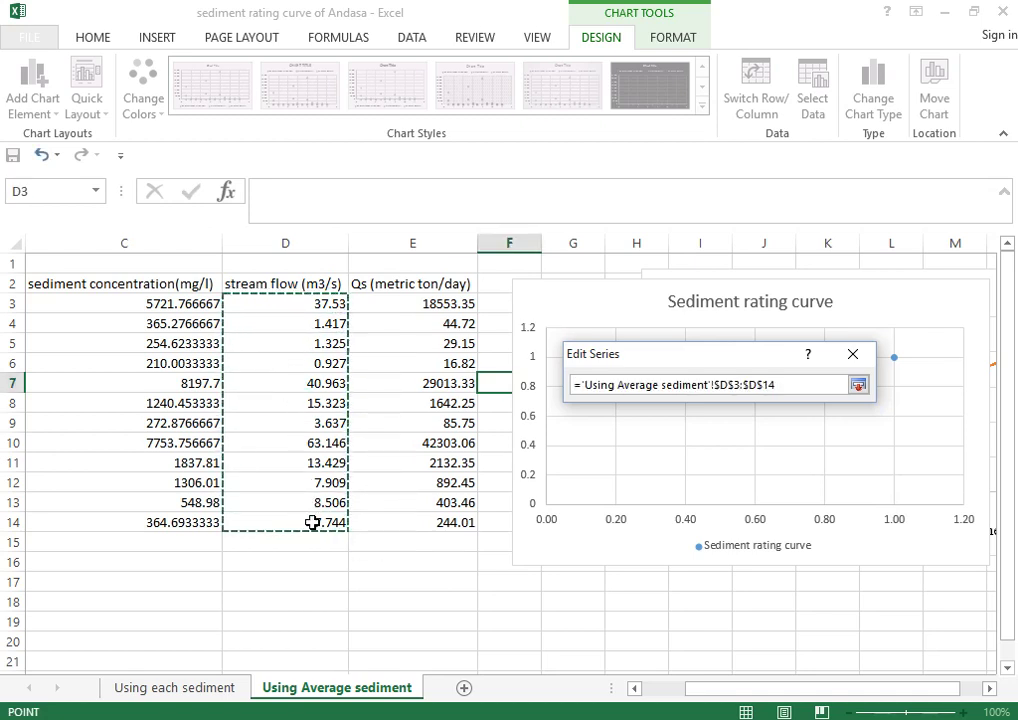
click(858, 385)
click(757, 480)
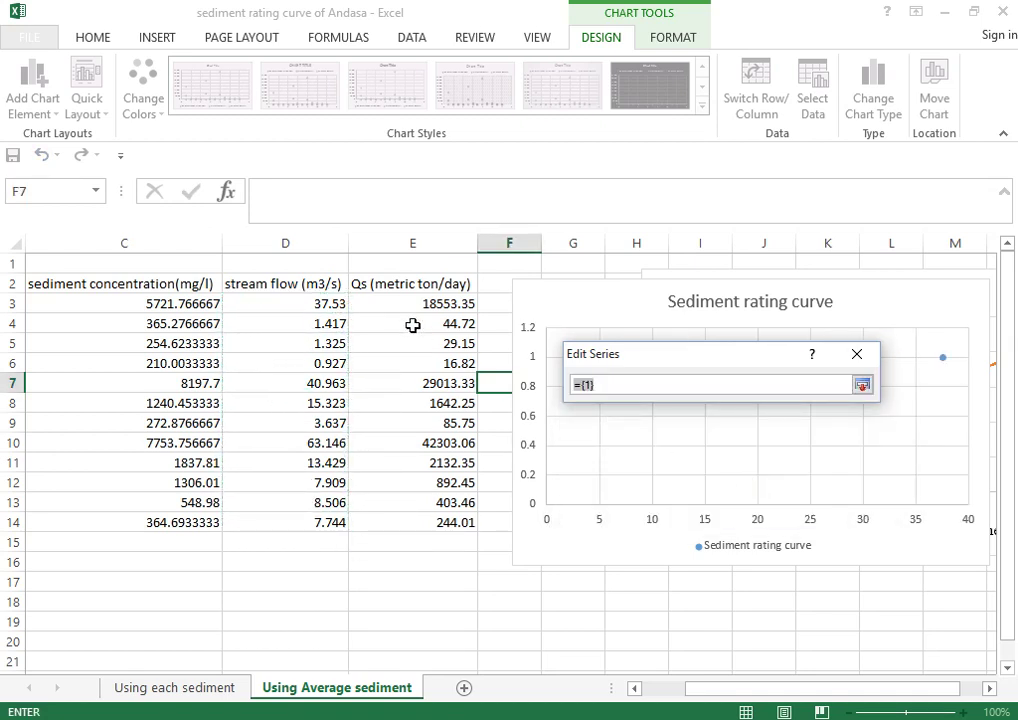
drag(412, 305, 440, 527)
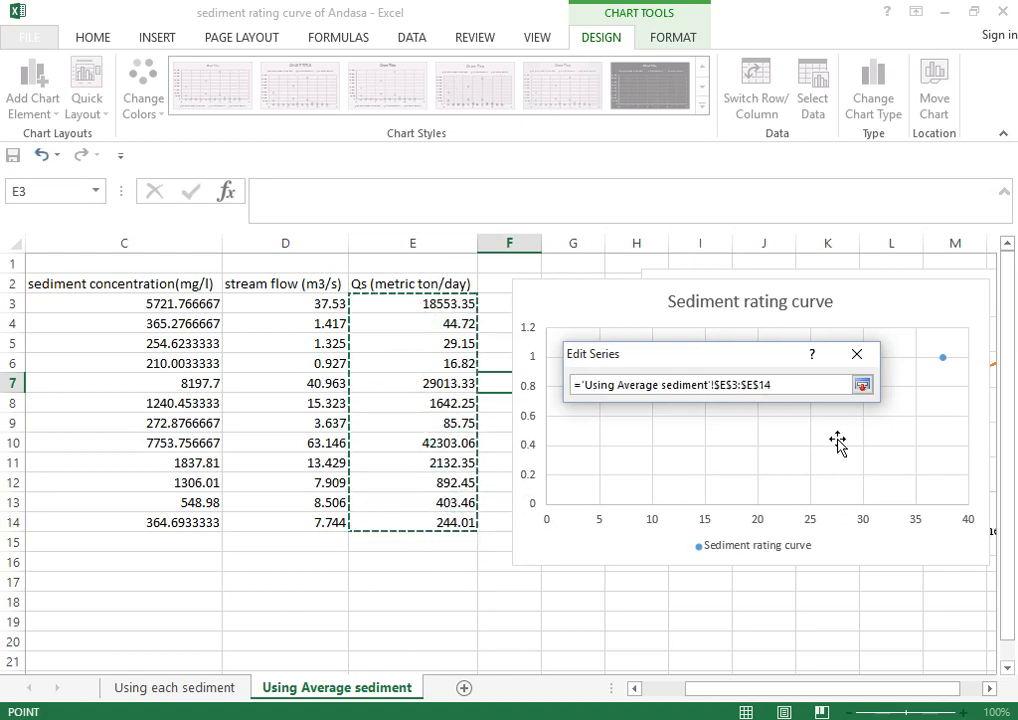
click(862, 385)
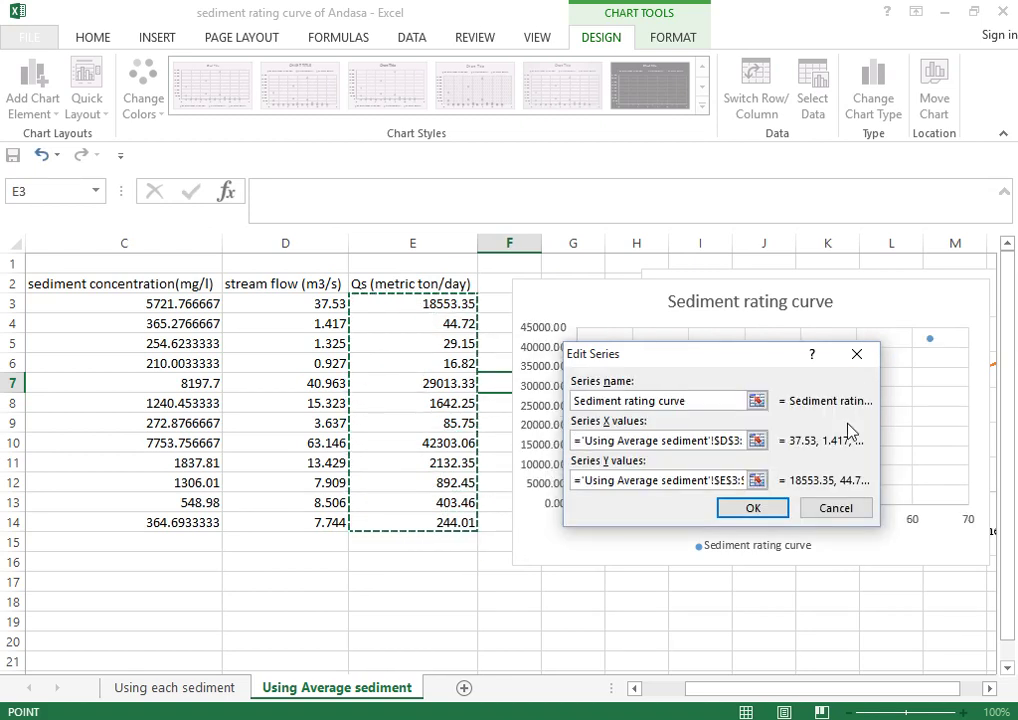
click(753, 508)
click(878, 572)
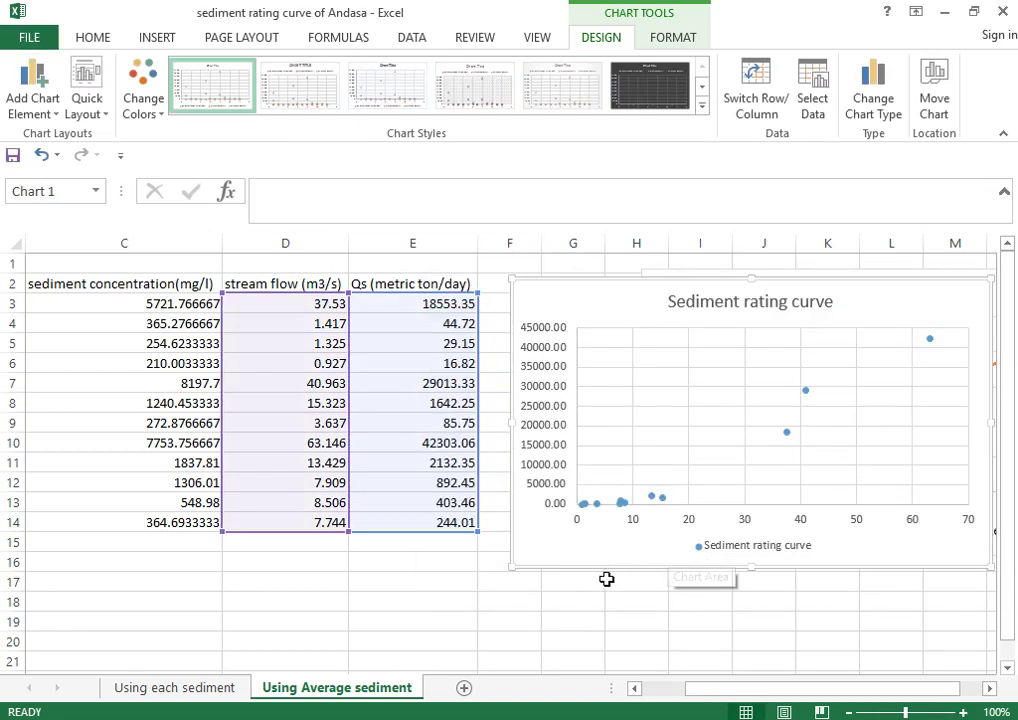
- Add a Power trendline to the Sediment rating curve series and display its R-squared value on the chart
drag(891, 690, 929, 690)
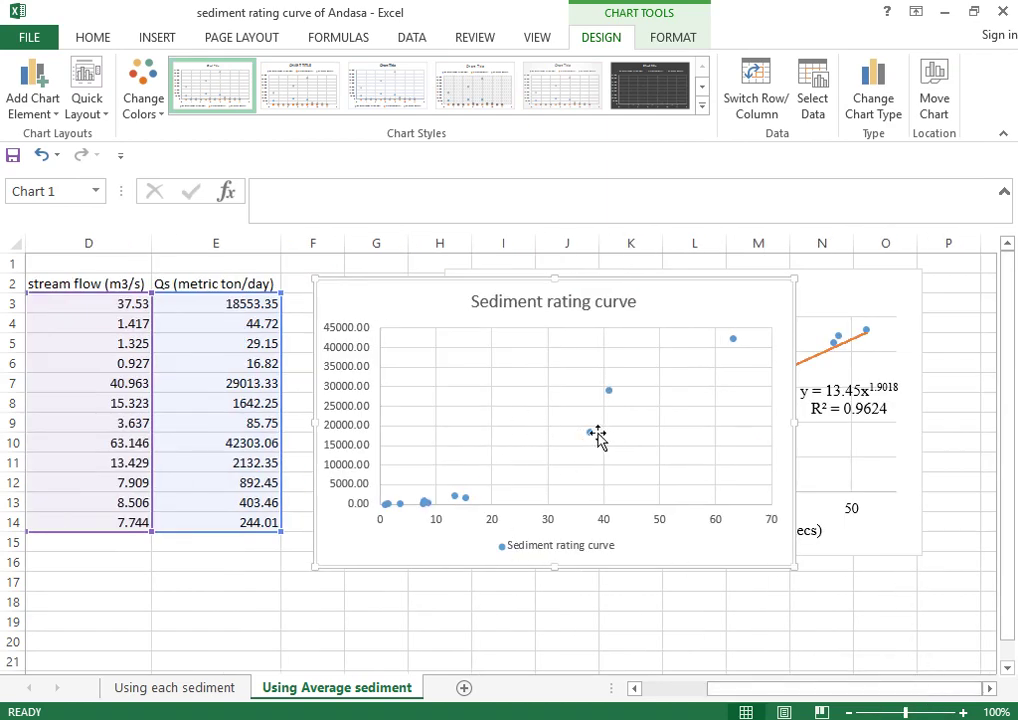
click(591, 431)
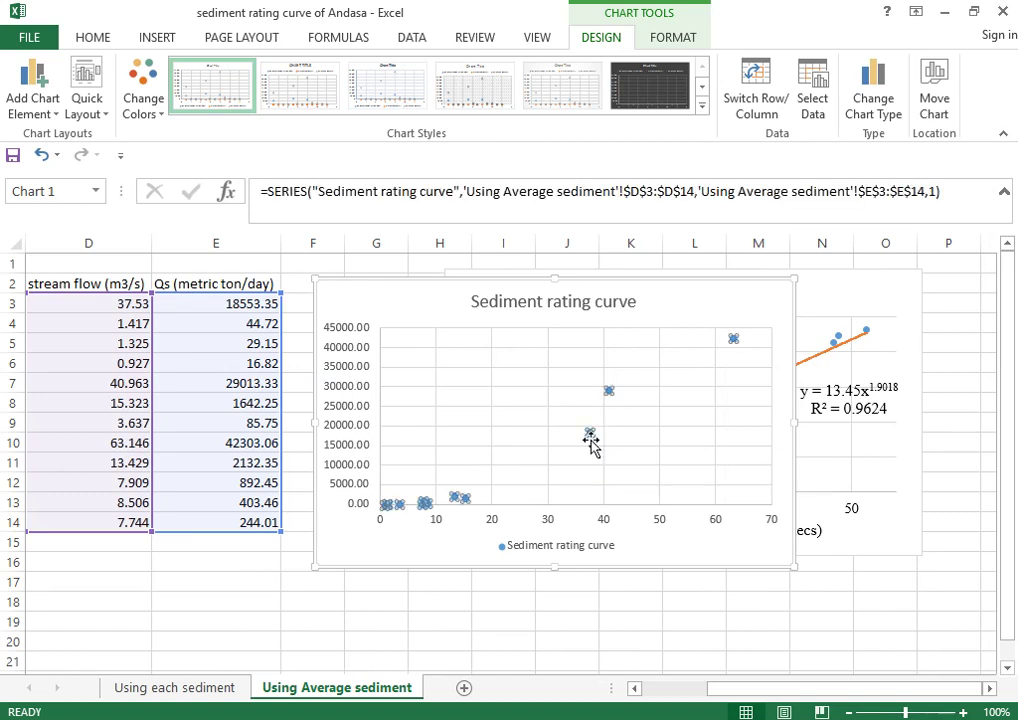
right_click(591, 434)
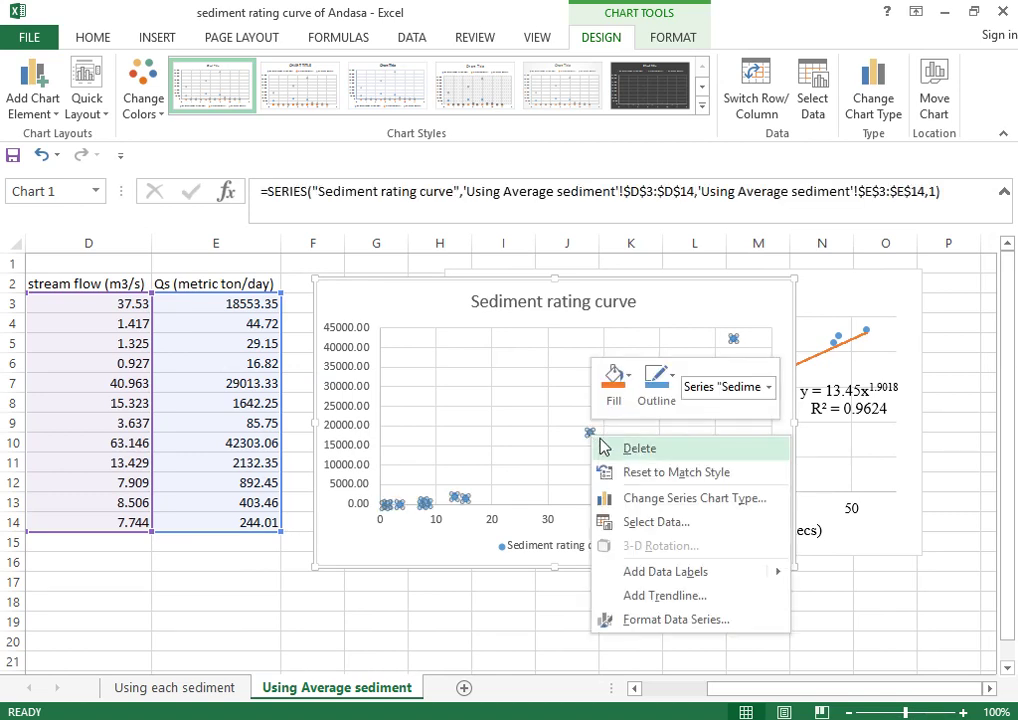
click(676, 597)
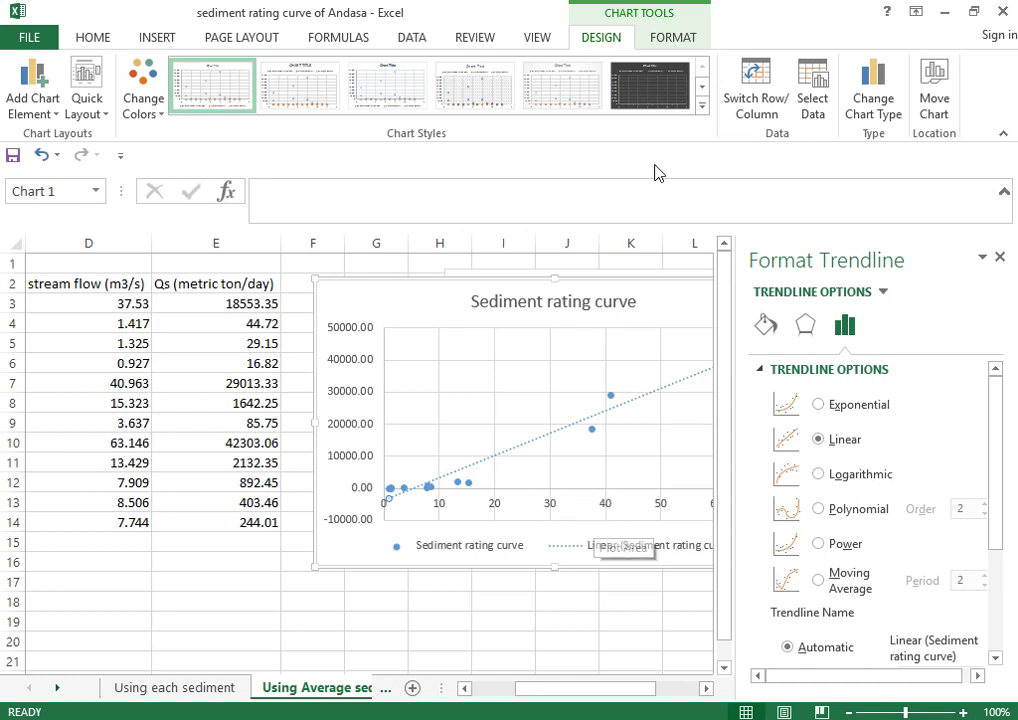
click(820, 545)
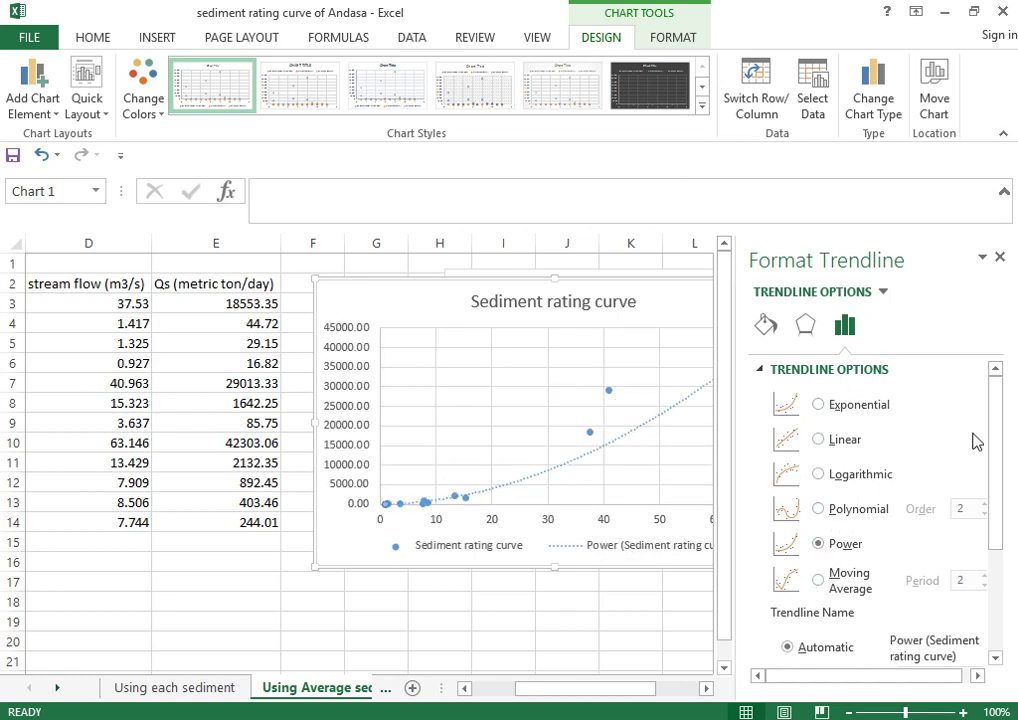
drag(993, 420, 1008, 530)
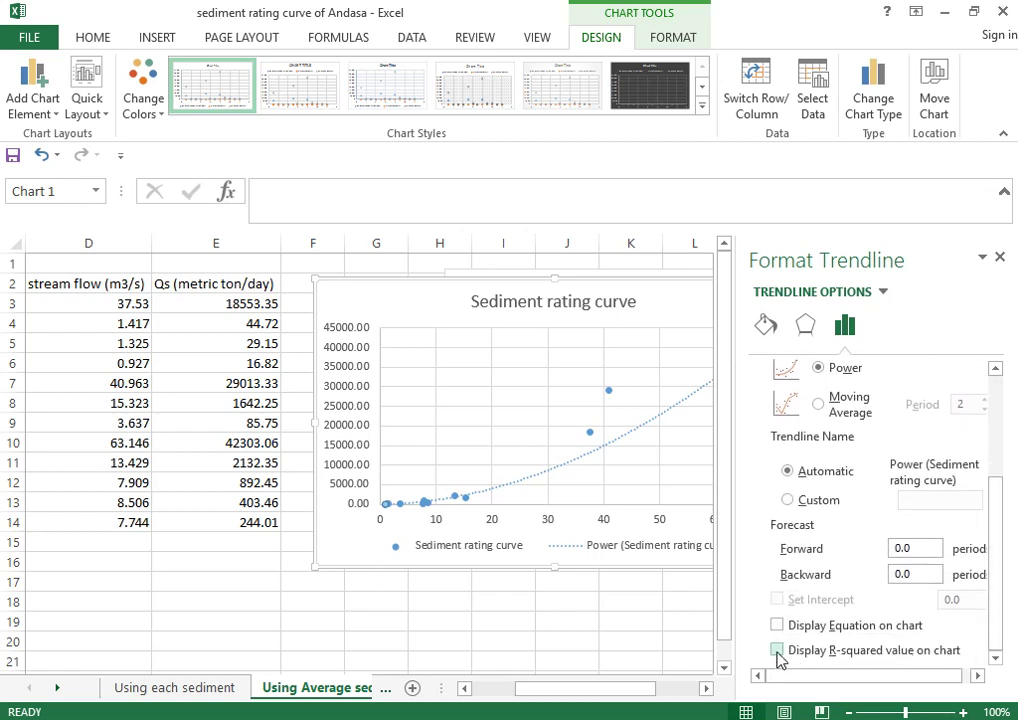
click(999, 258)
click(706, 369)
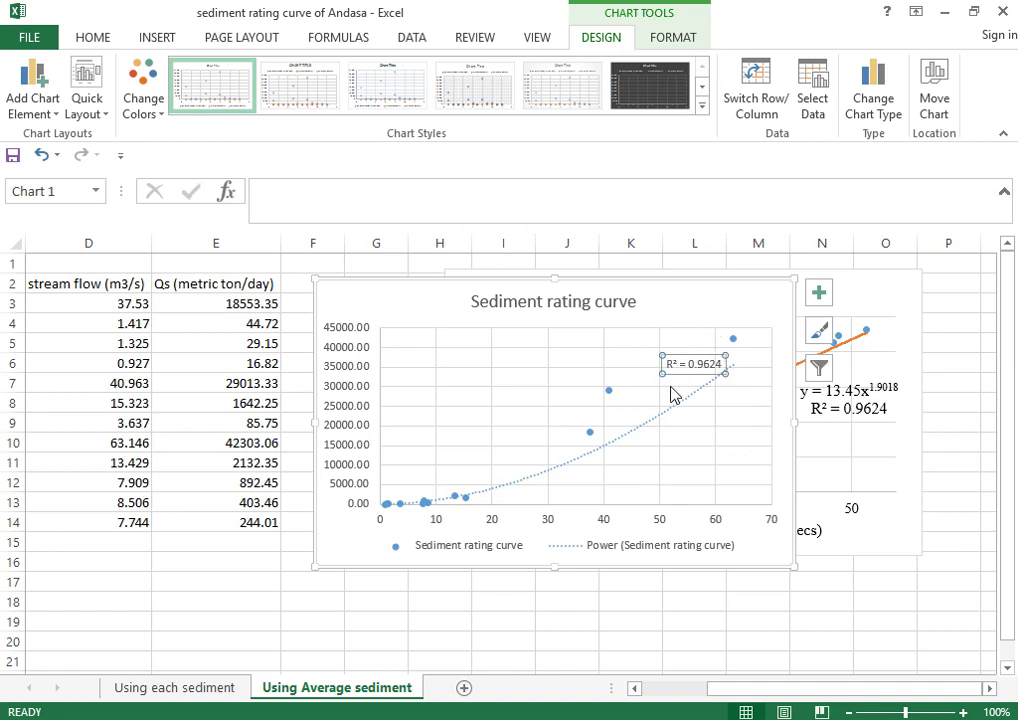
click(641, 432)
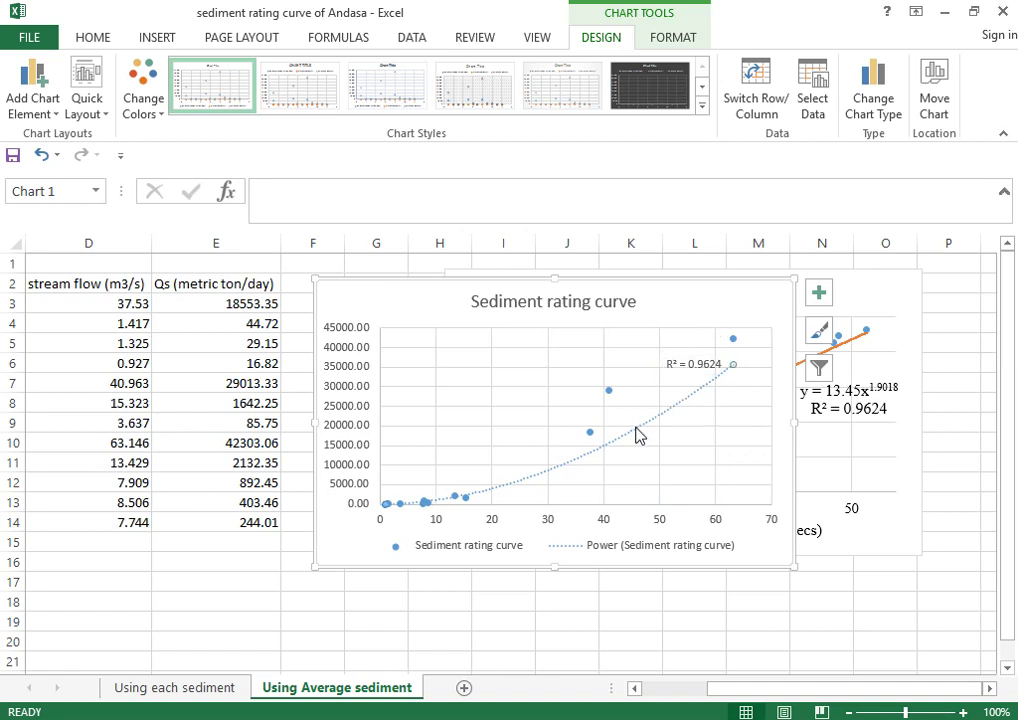
right_click(669, 416)
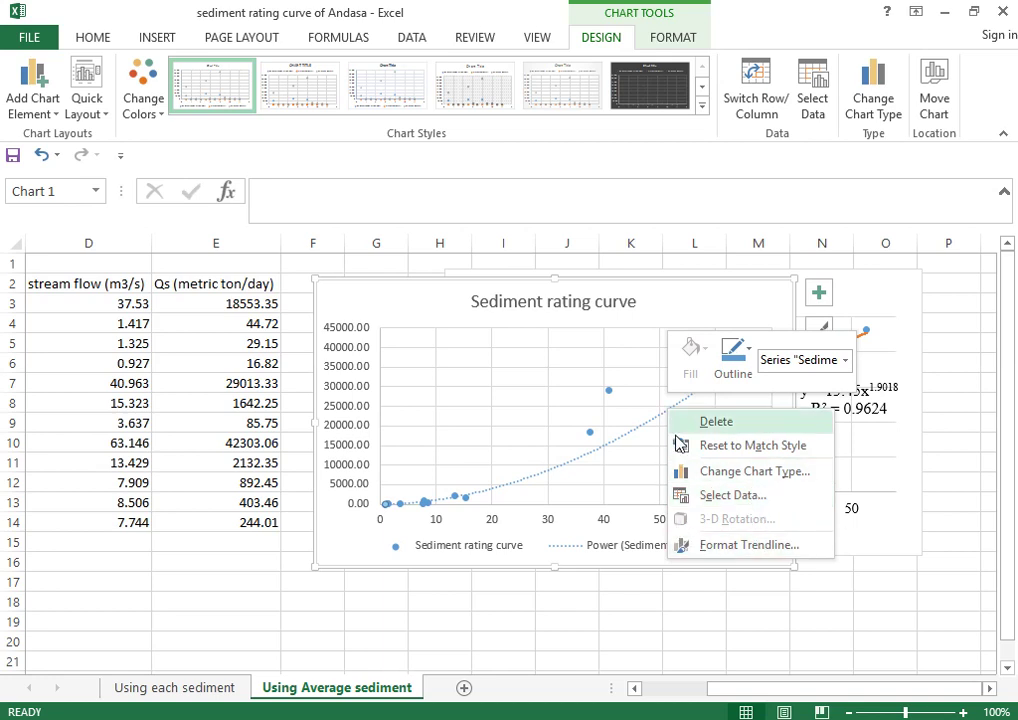
click(605, 393)
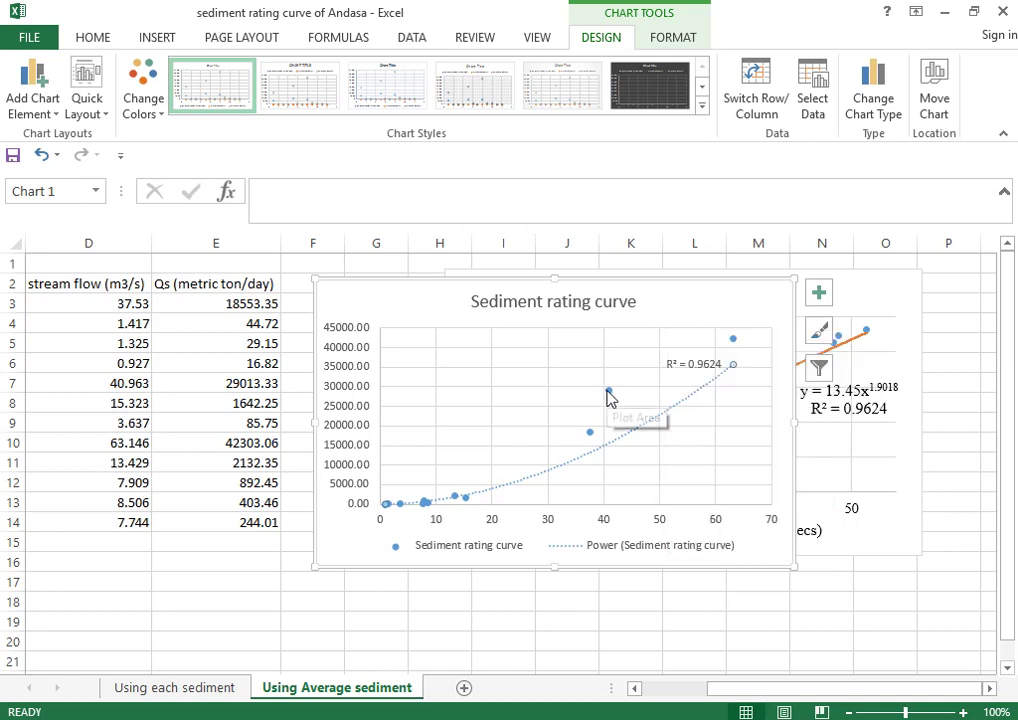
- Add another Power trendline to the Sediment rating curve series, displaying both its equation and R-squared value on the chart
click(608, 392)
right_click(609, 392)
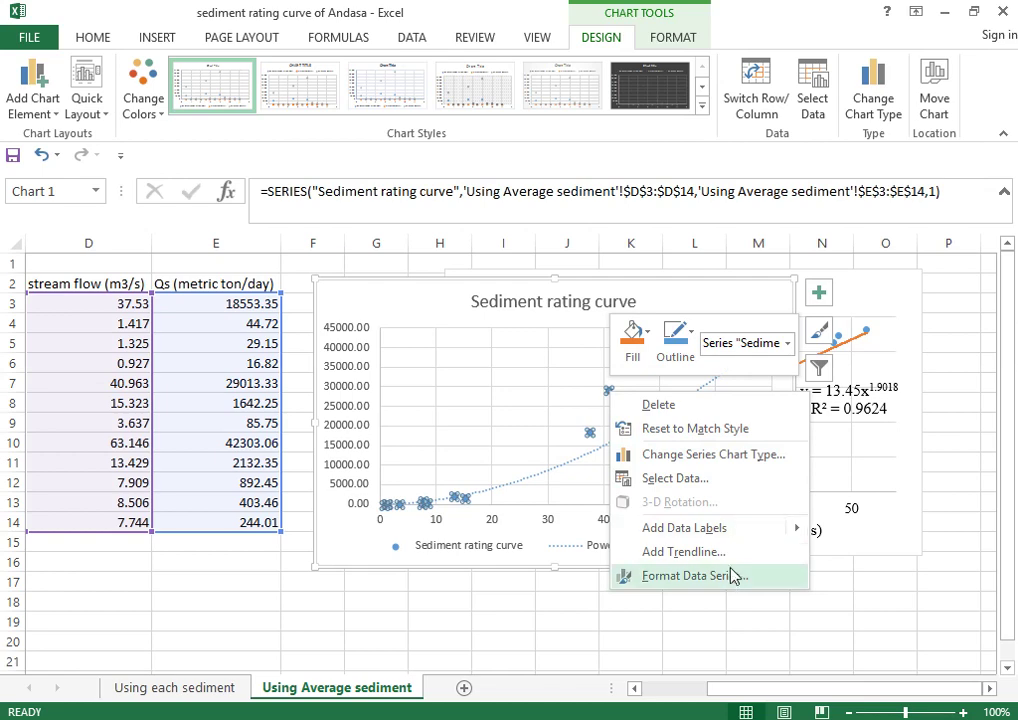
click(733, 552)
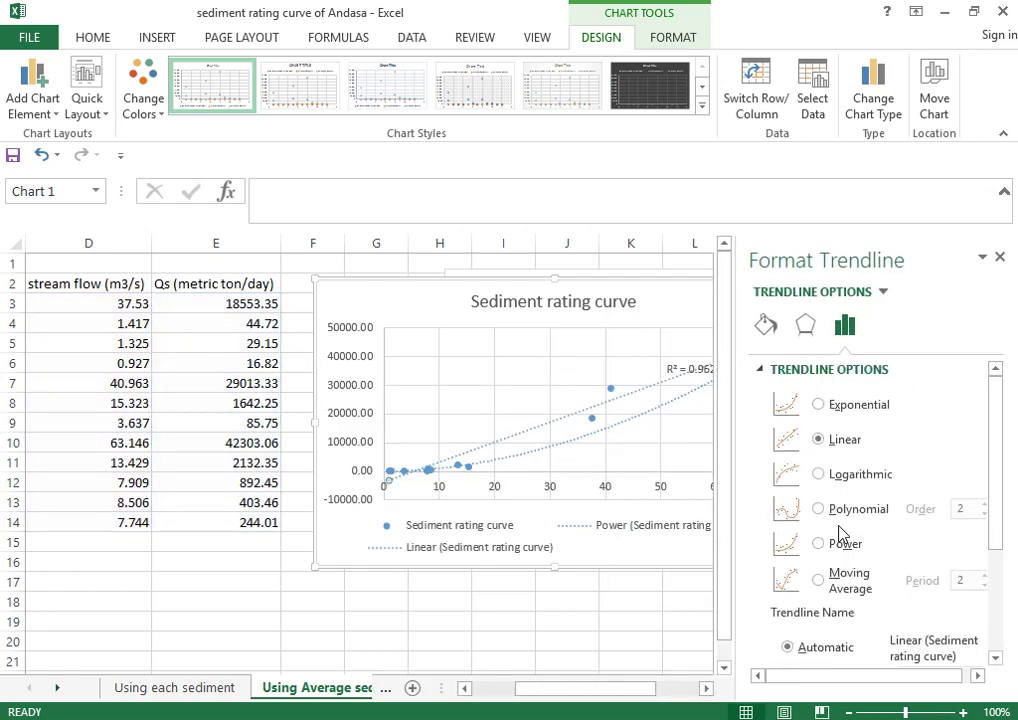
click(819, 545)
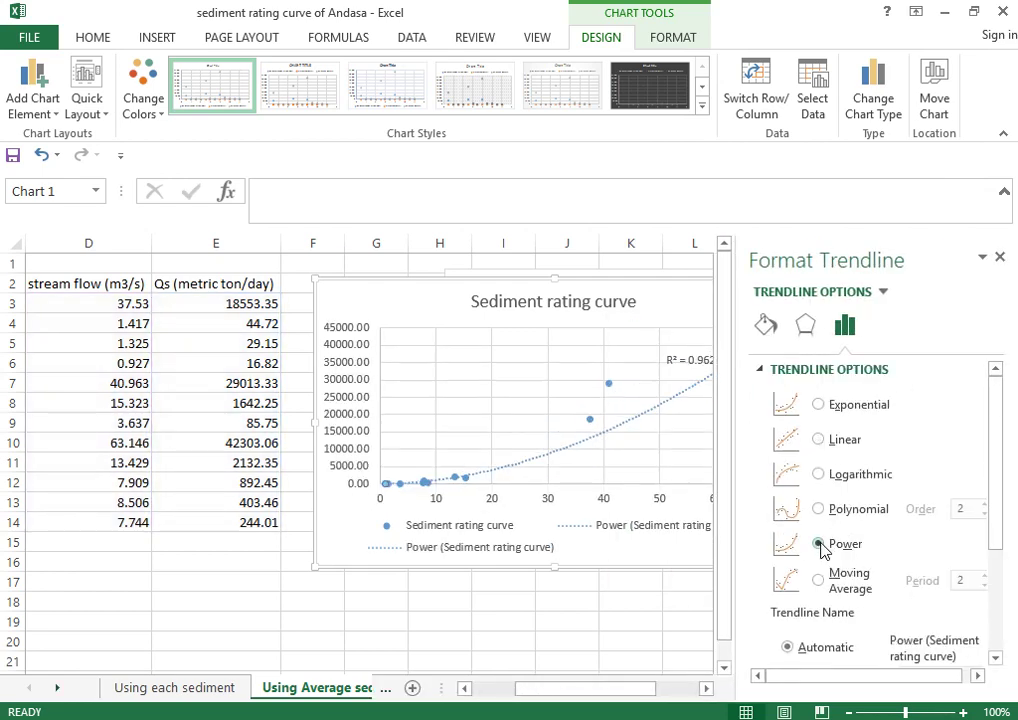
scroll(790, 520, down, 4)
click(800, 628)
click(799, 652)
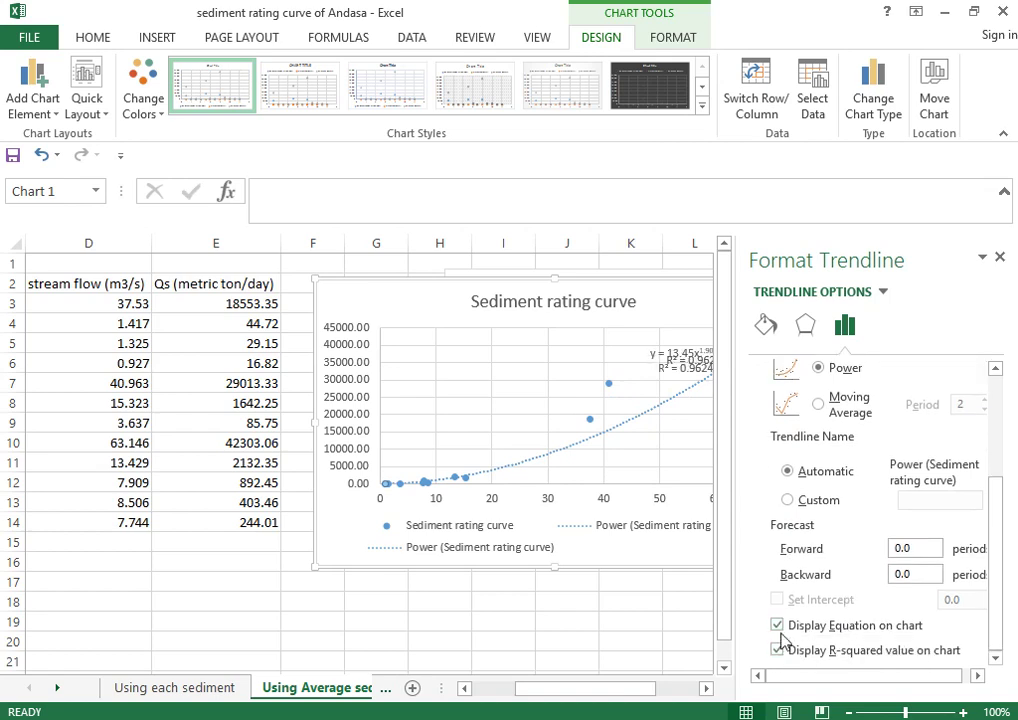
click(999, 257)
- Move the trendline equation label clear of the overlapping text and delete the duplicate R-squared label
click(657, 354)
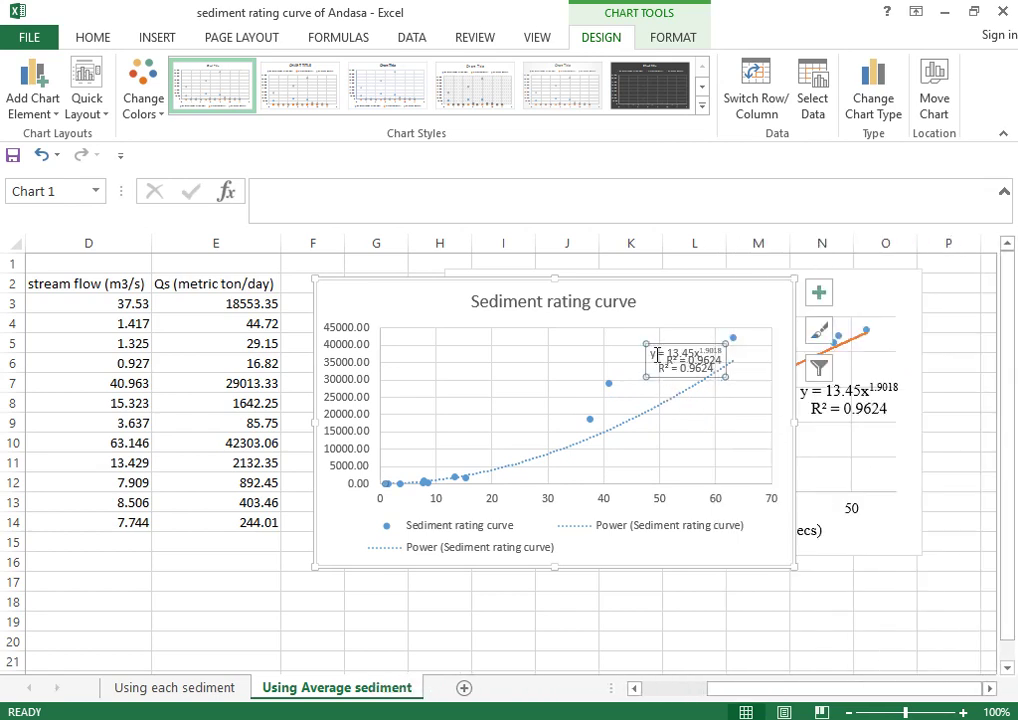
drag(655, 343, 560, 352)
click(694, 362)
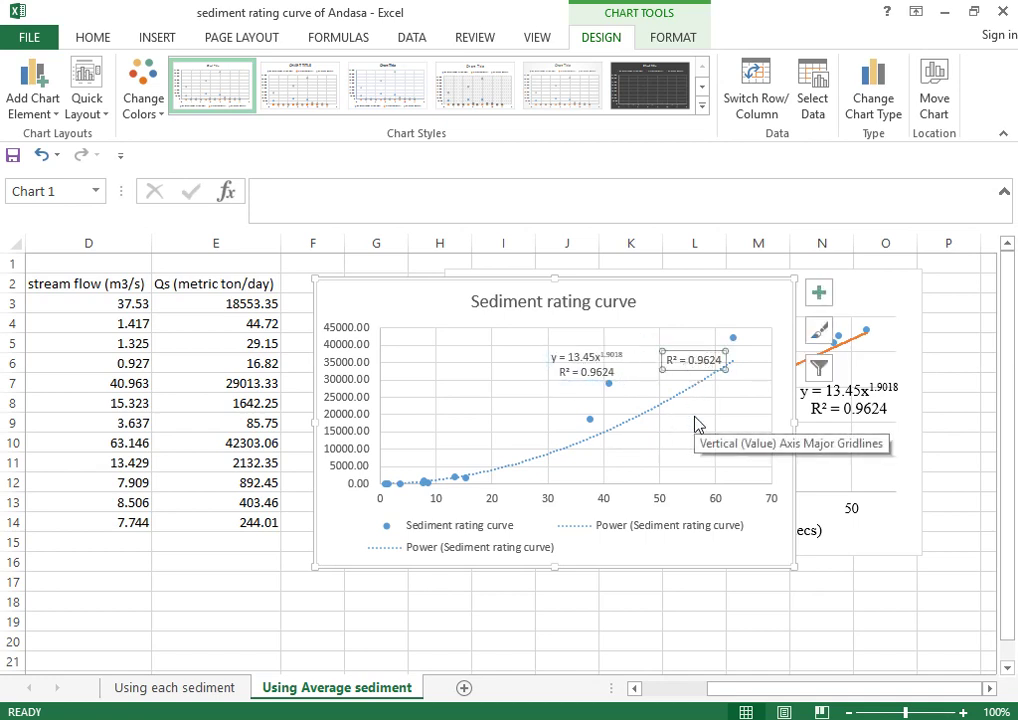
click(697, 425)
- Increase the trendline equation label's font size to 10.5
click(592, 372)
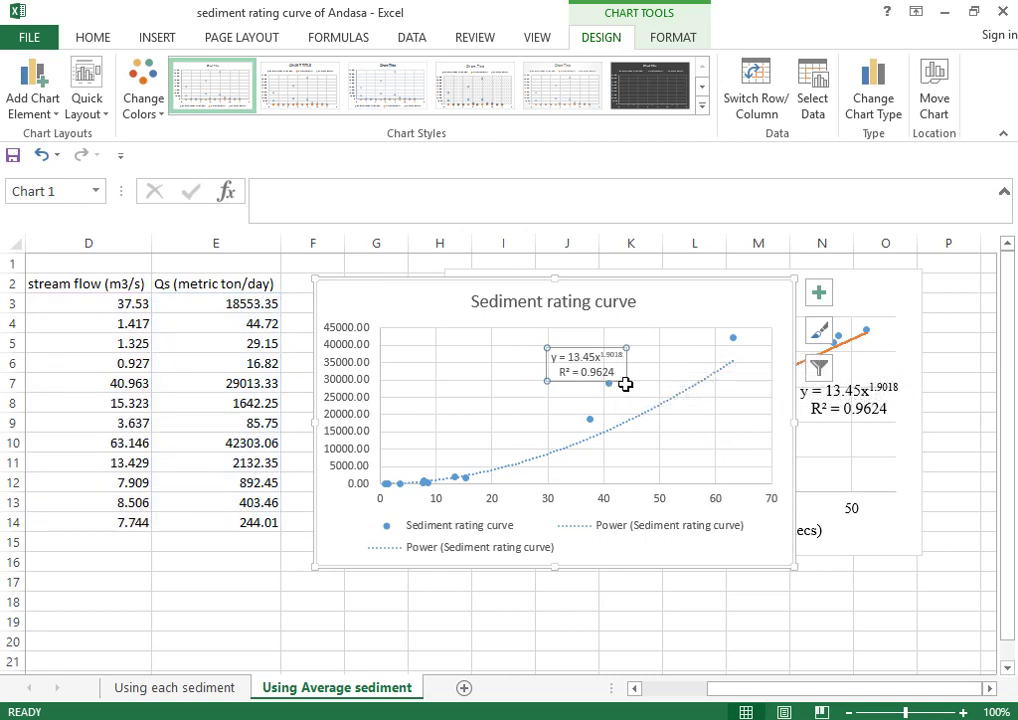
click(575, 356)
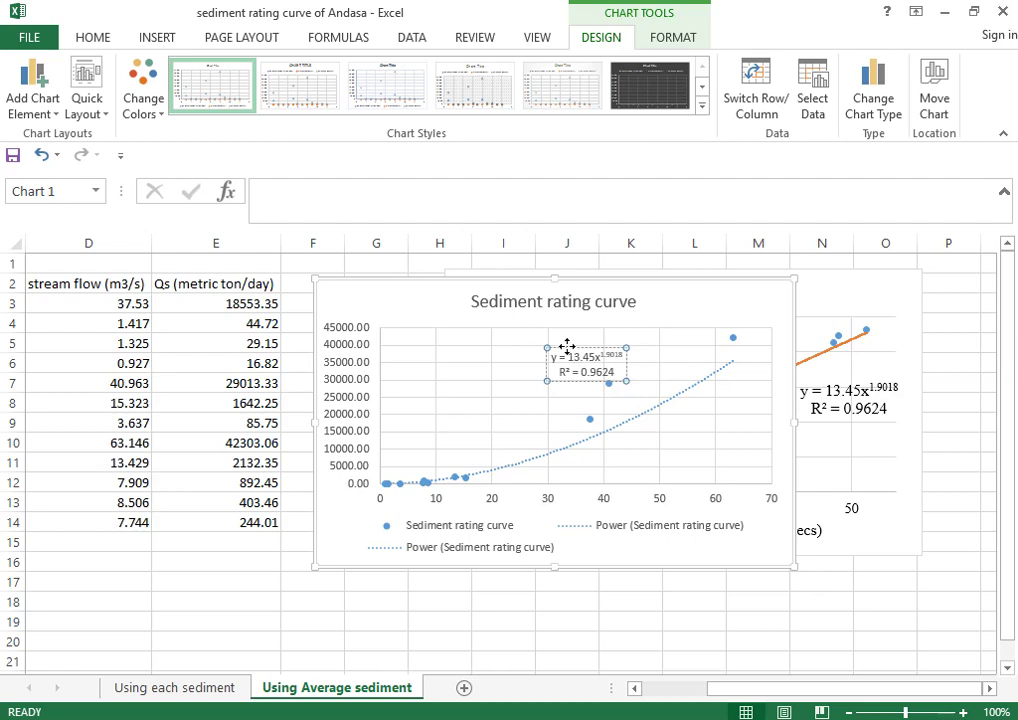
click(566, 345)
click(93, 38)
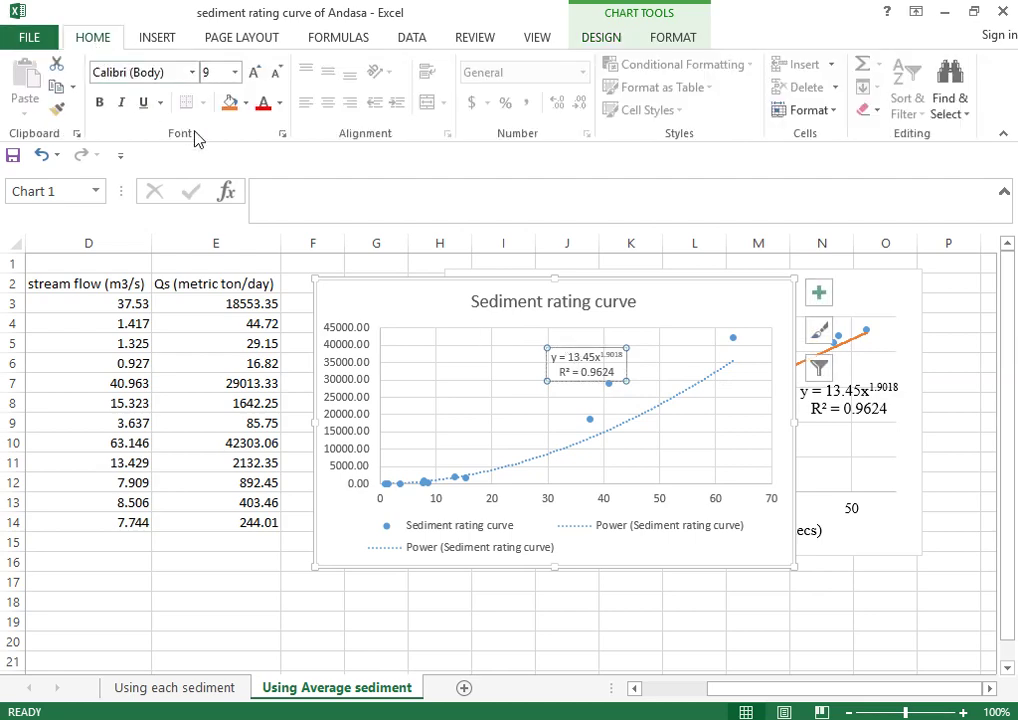
click(192, 72)
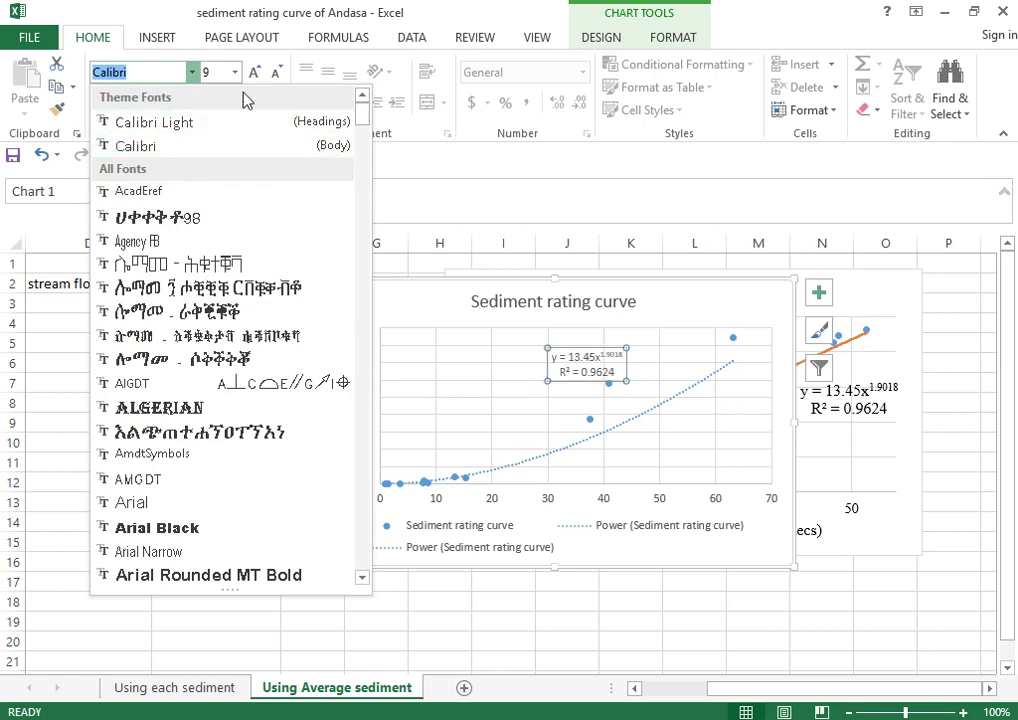
click(191, 73)
click(257, 72)
click(257, 72)
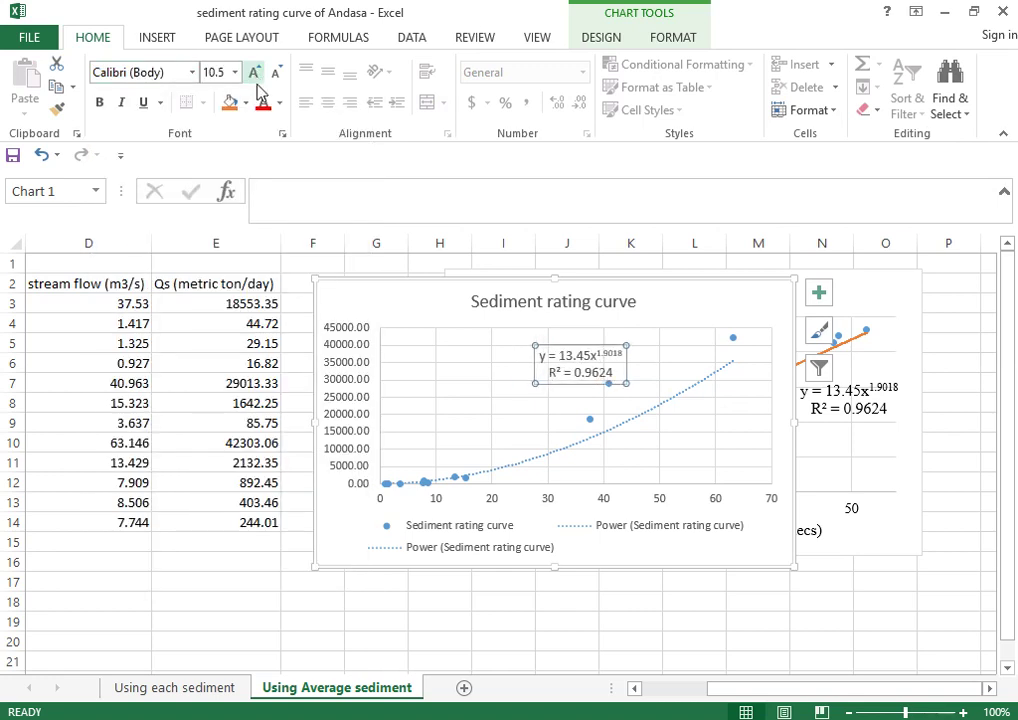
click(648, 425)
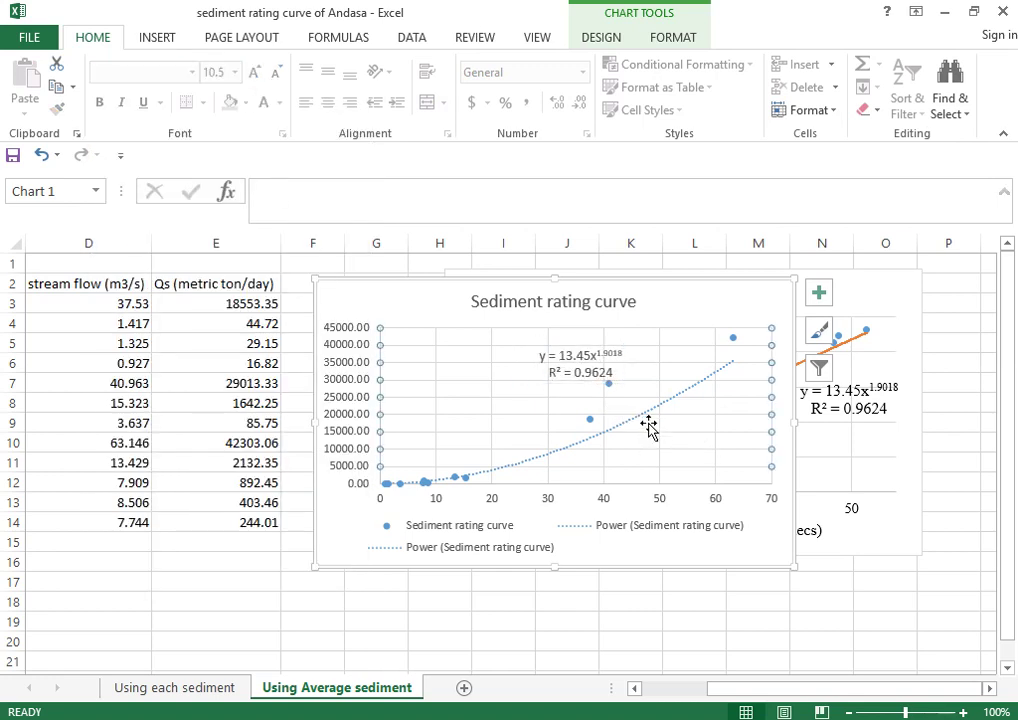
click(670, 622)
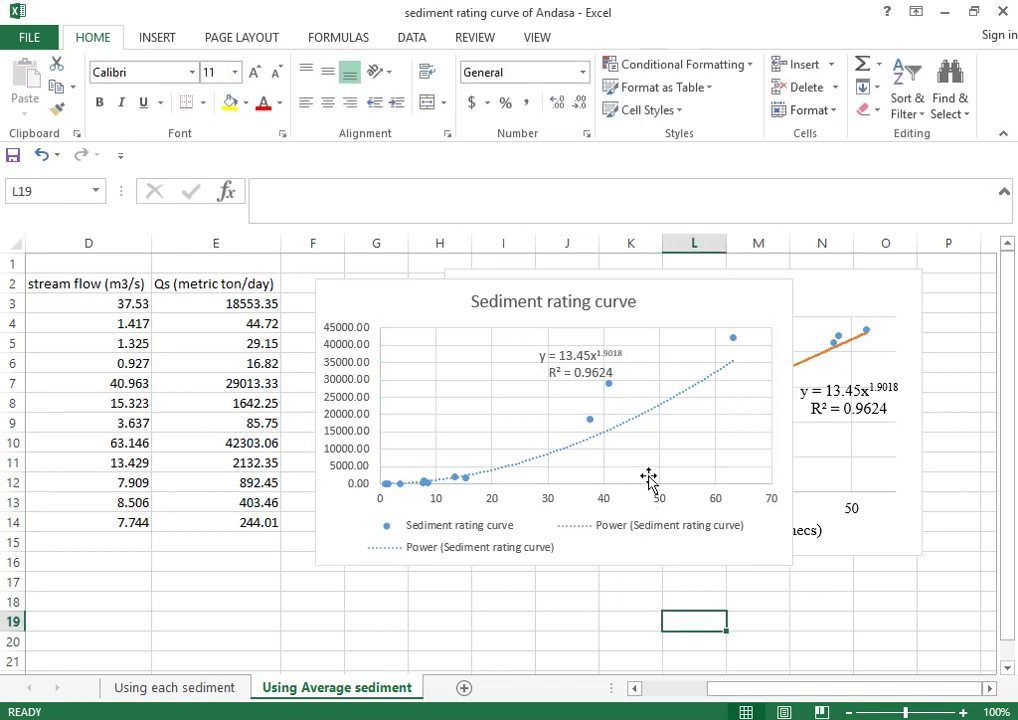
- Shift the chart about one column to the right and delete both Power trendlines from the Sediment rating curve series
drag(746, 287, 813, 298)
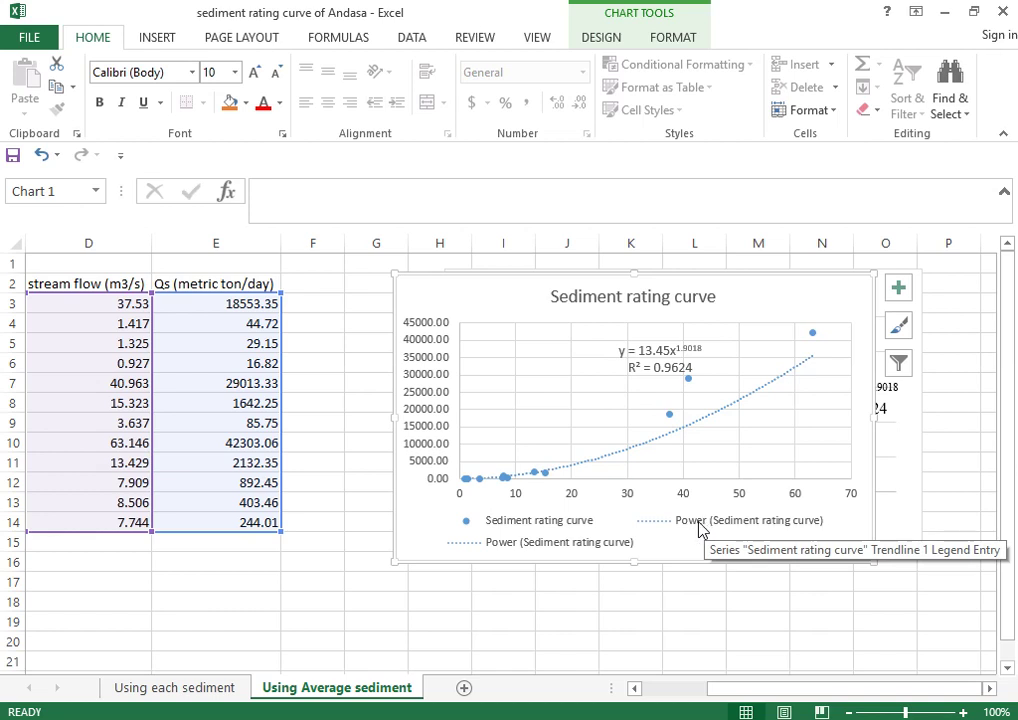
click(614, 548)
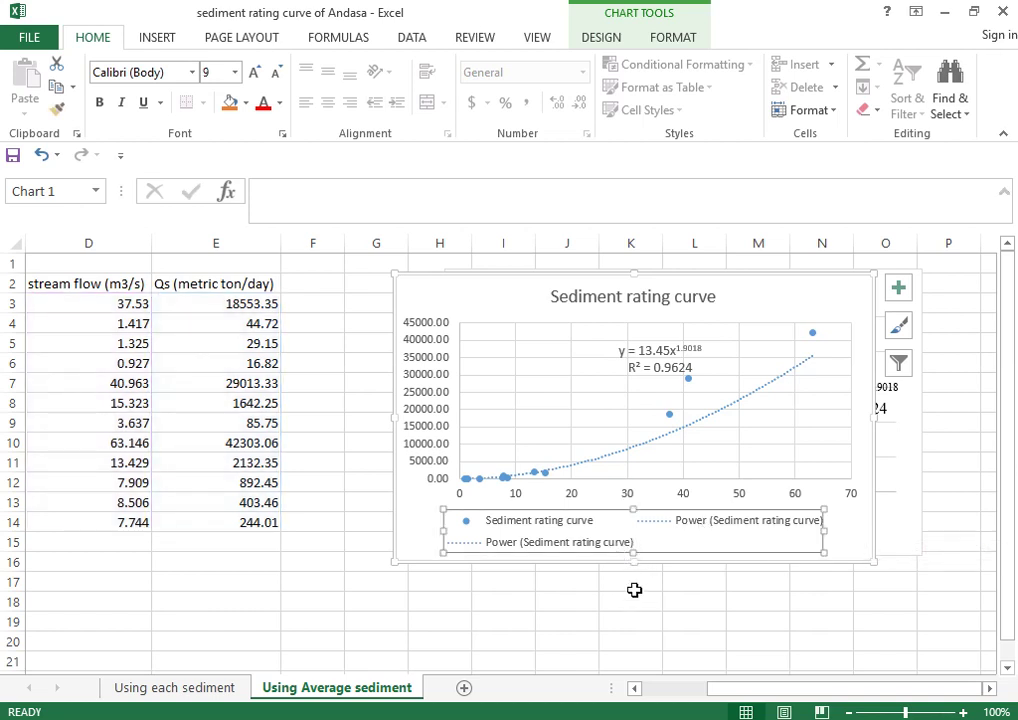
click(747, 405)
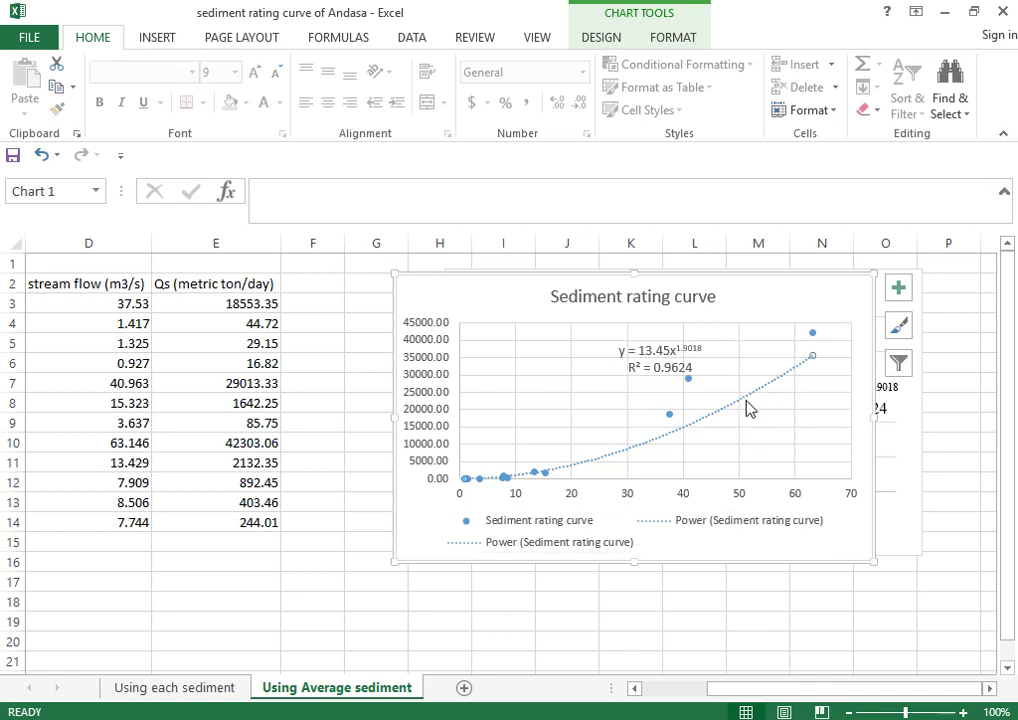
key(Delete)
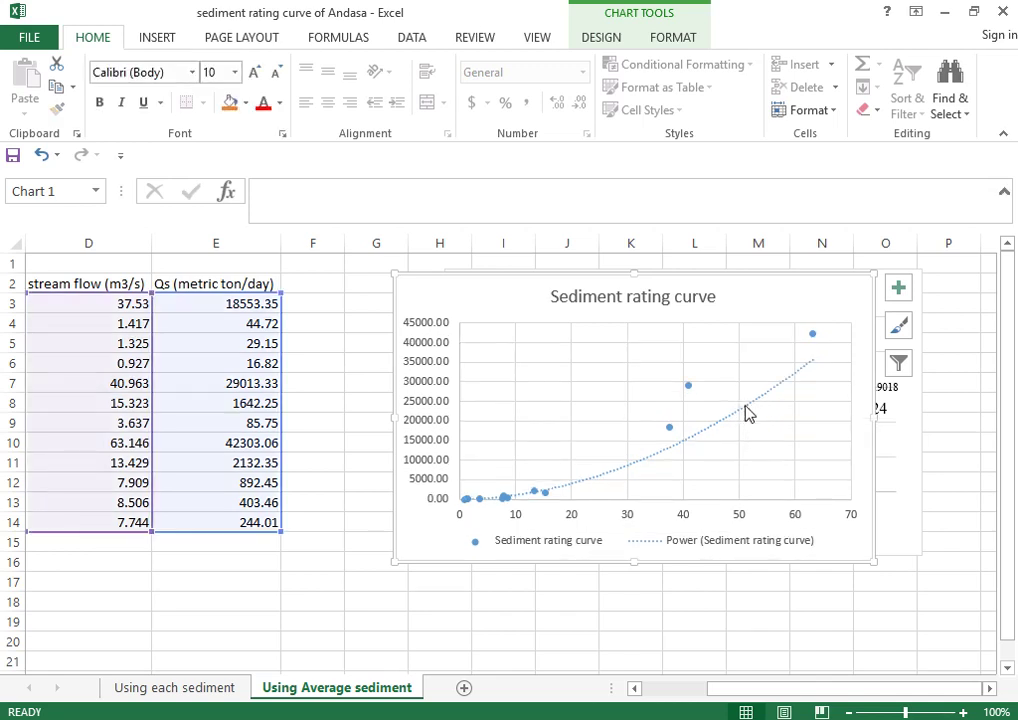
click(744, 414)
key(Delete)
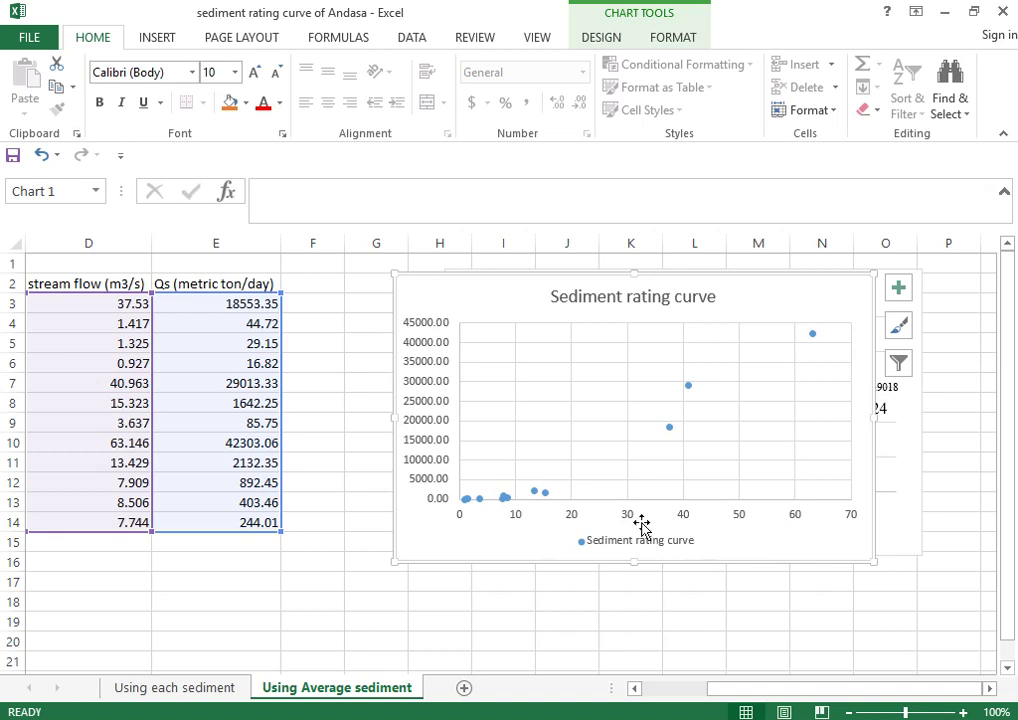
- Add a single Power trendline to the Sediment rating curve series without an equation or R-squared label
right_click(690, 386)
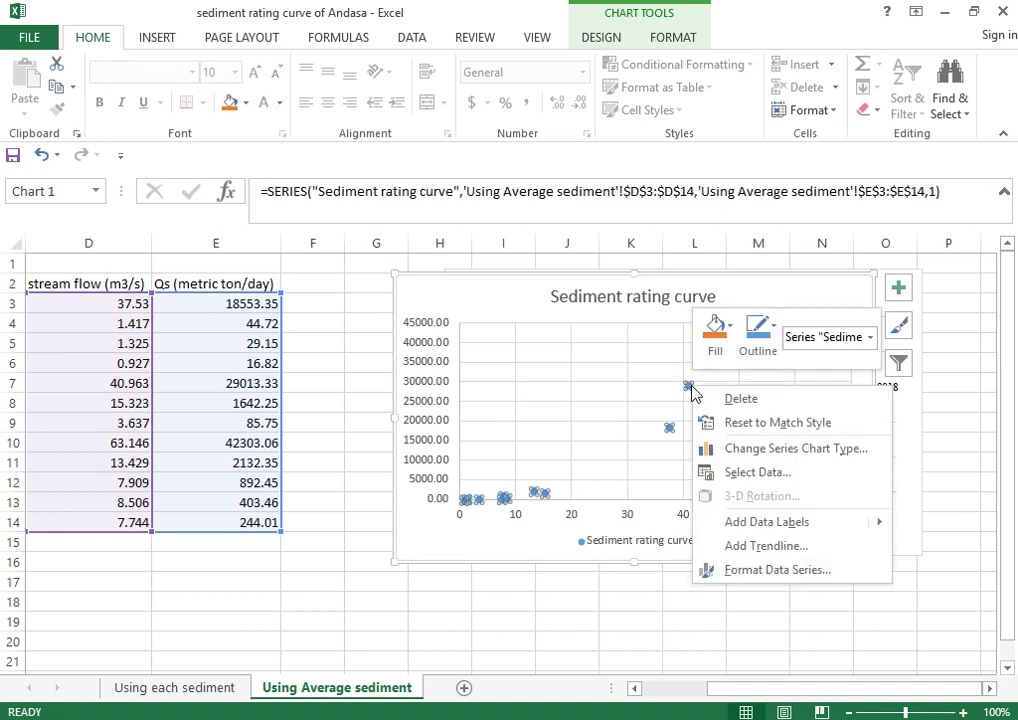
click(782, 546)
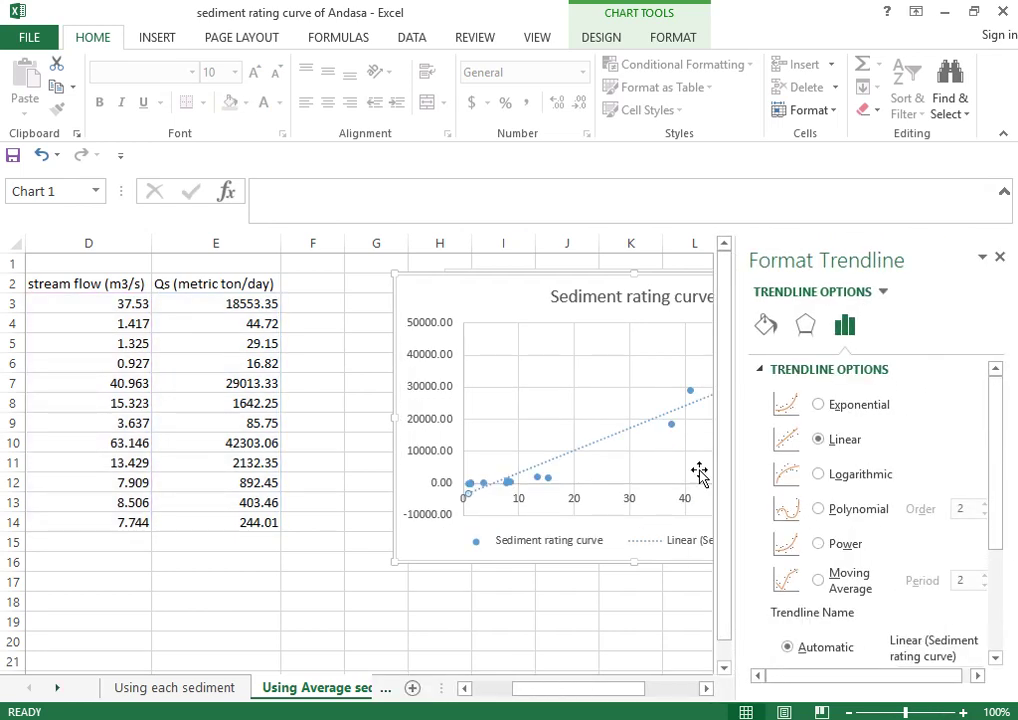
click(819, 544)
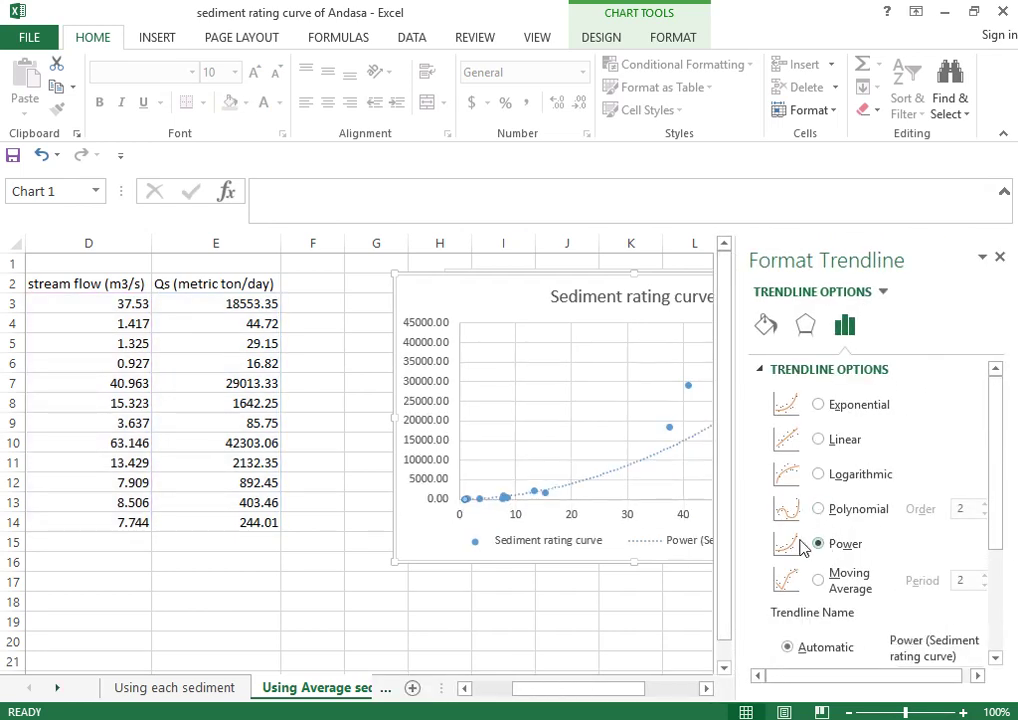
click(999, 257)
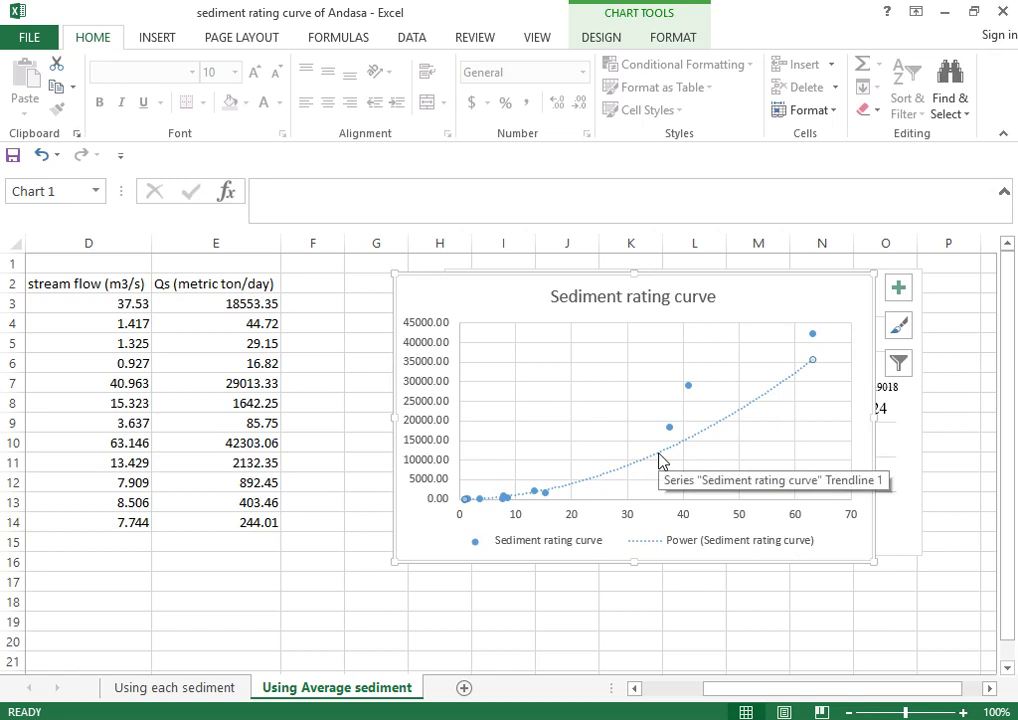
- Set the chart's vertical axis to a logarithmic scale with base 10
double_click(428, 440)
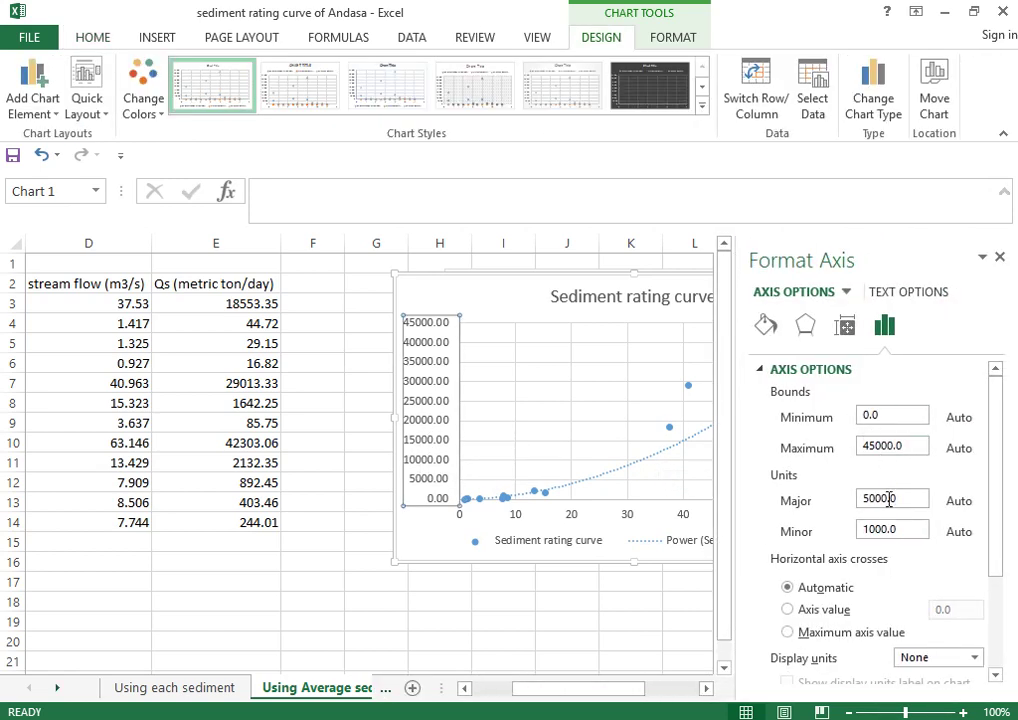
scroll(859, 602, down, 3)
scroll(859, 602, up, 3)
scroll(843, 408, down, 1)
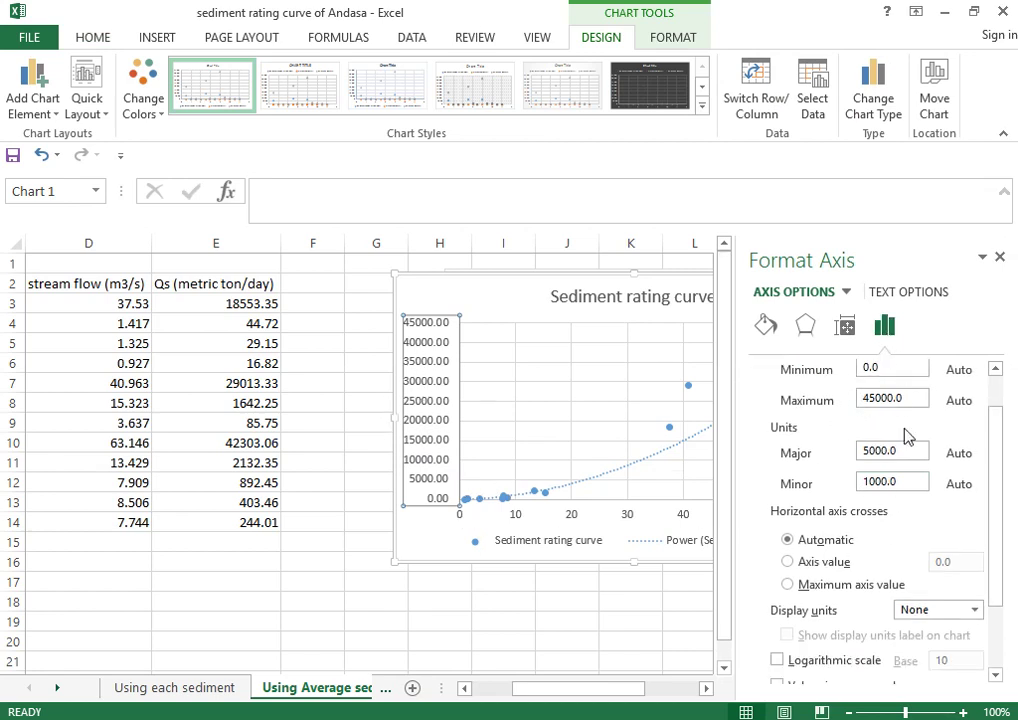
scroll(906, 402, down, 2)
click(777, 564)
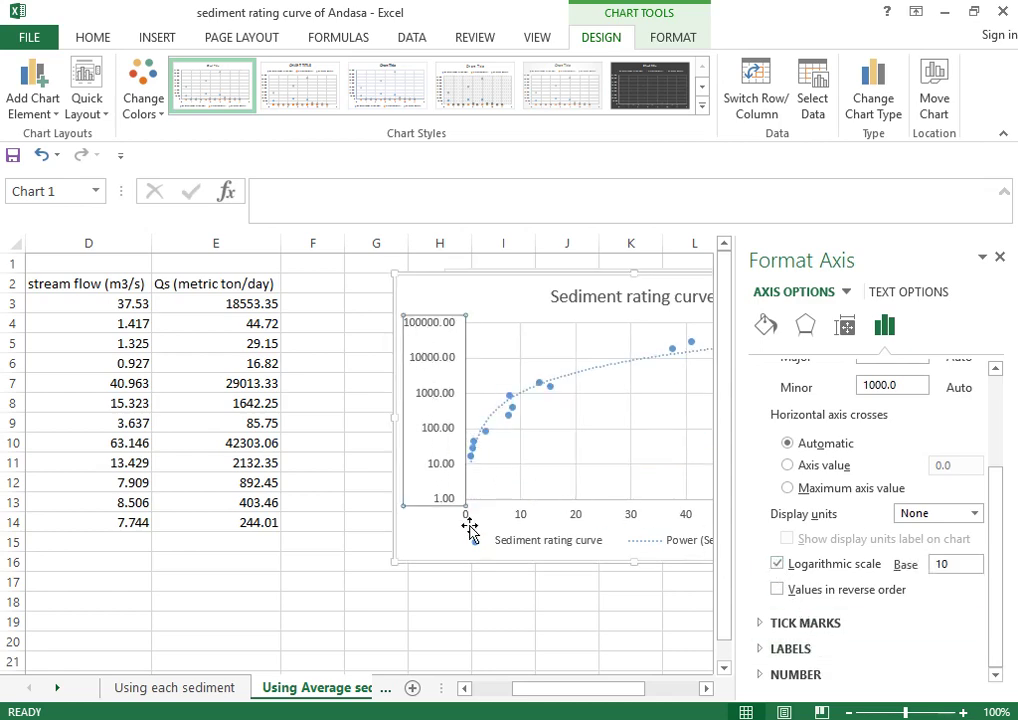
click(539, 617)
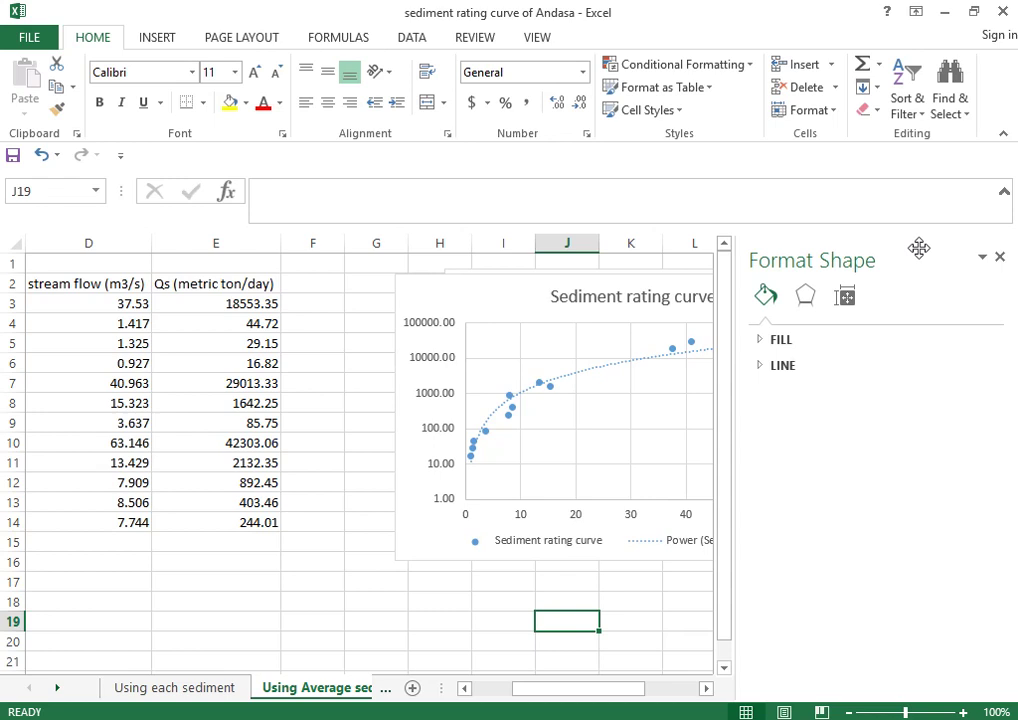
click(999, 257)
- Set the chart's horizontal axis to a logarithmic scale with base 10
click(638, 524)
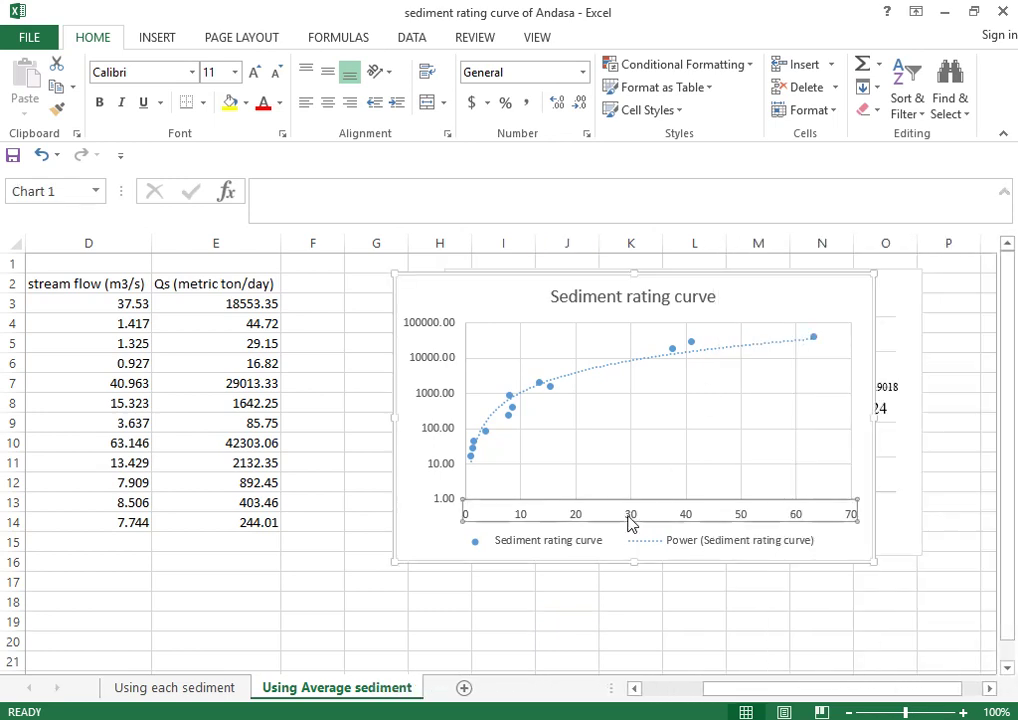
double_click(633, 520)
scroll(858, 500, down, 3)
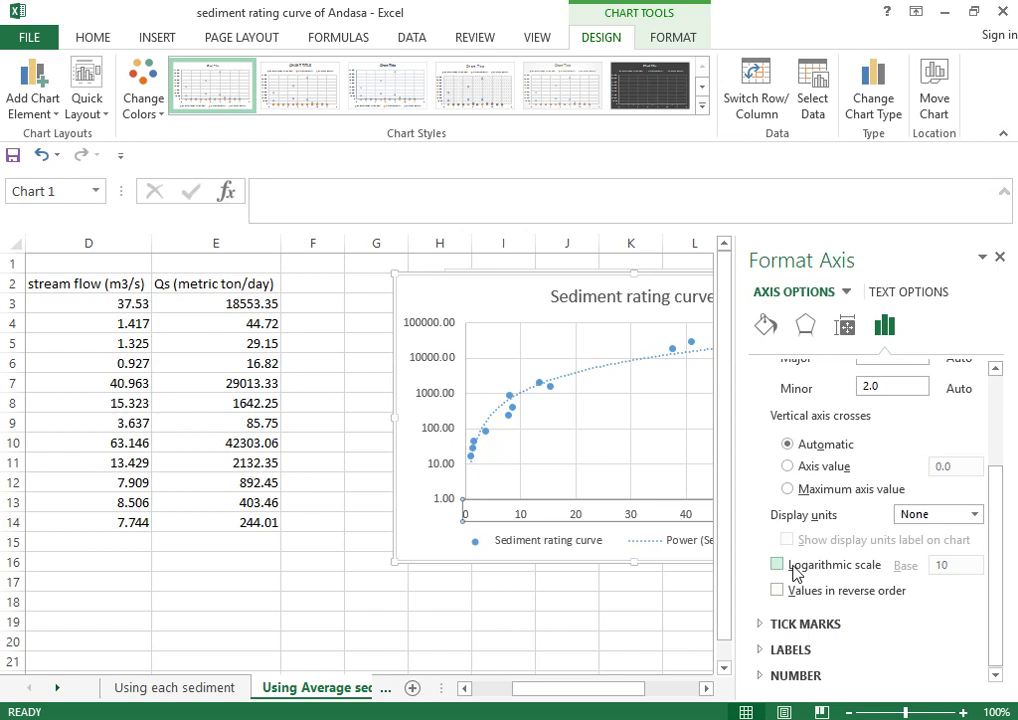
click(797, 568)
click(999, 257)
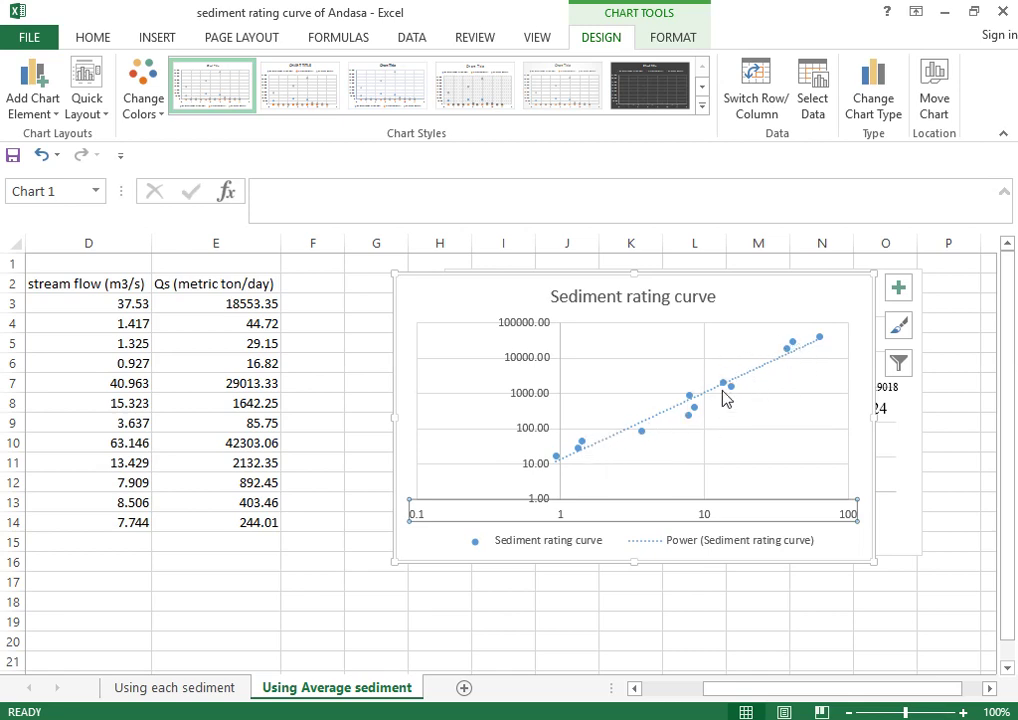
- Set the vertical axis to cross the chart's horizontal axis at an axis value of 0.5
mouse_move(648, 437)
double_click(558, 521)
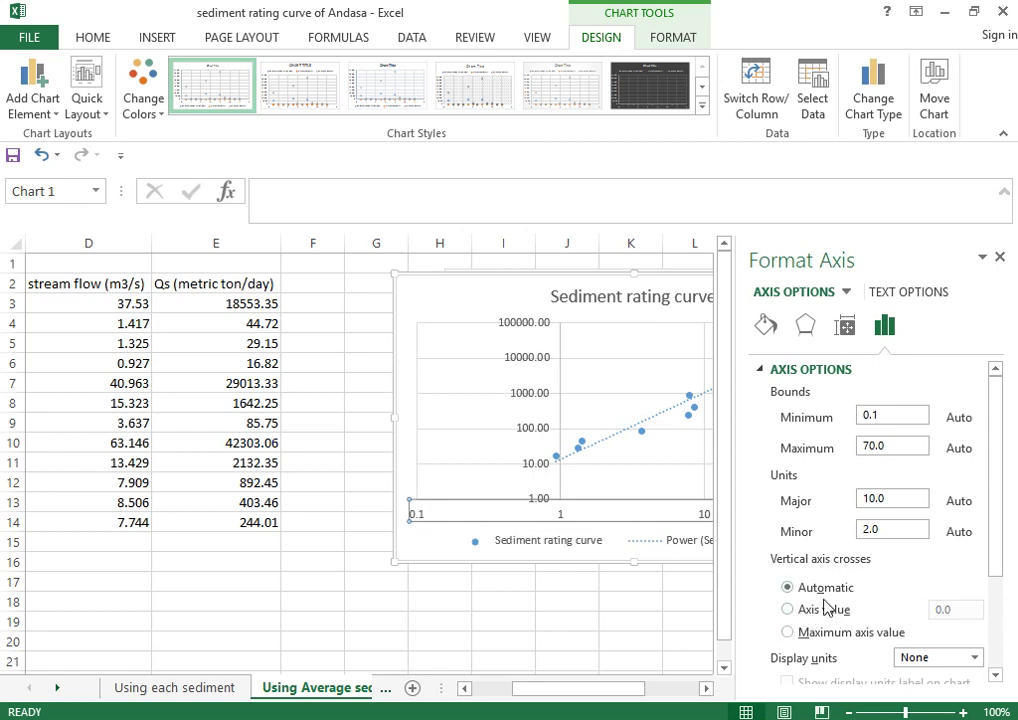
click(788, 609)
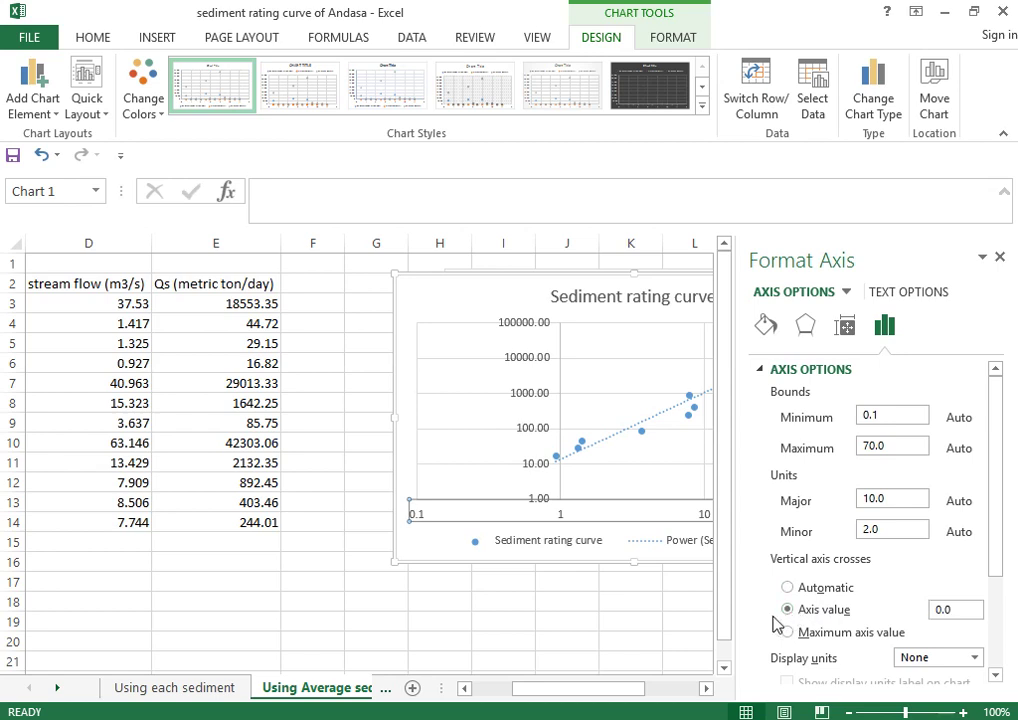
click(958, 609)
text(1)
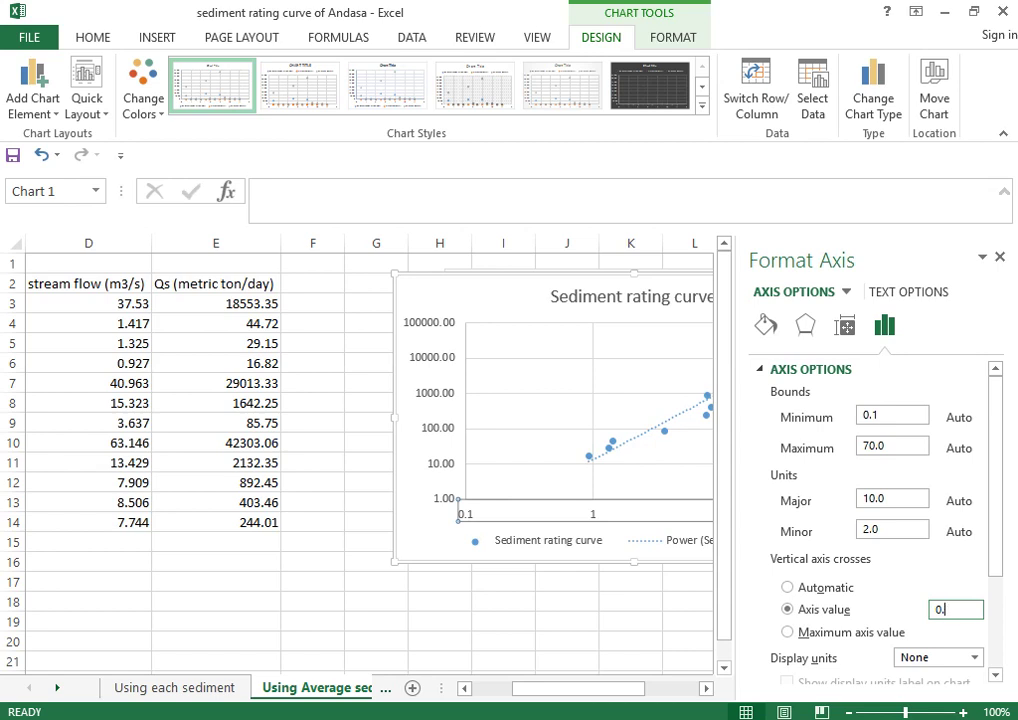
text(5)
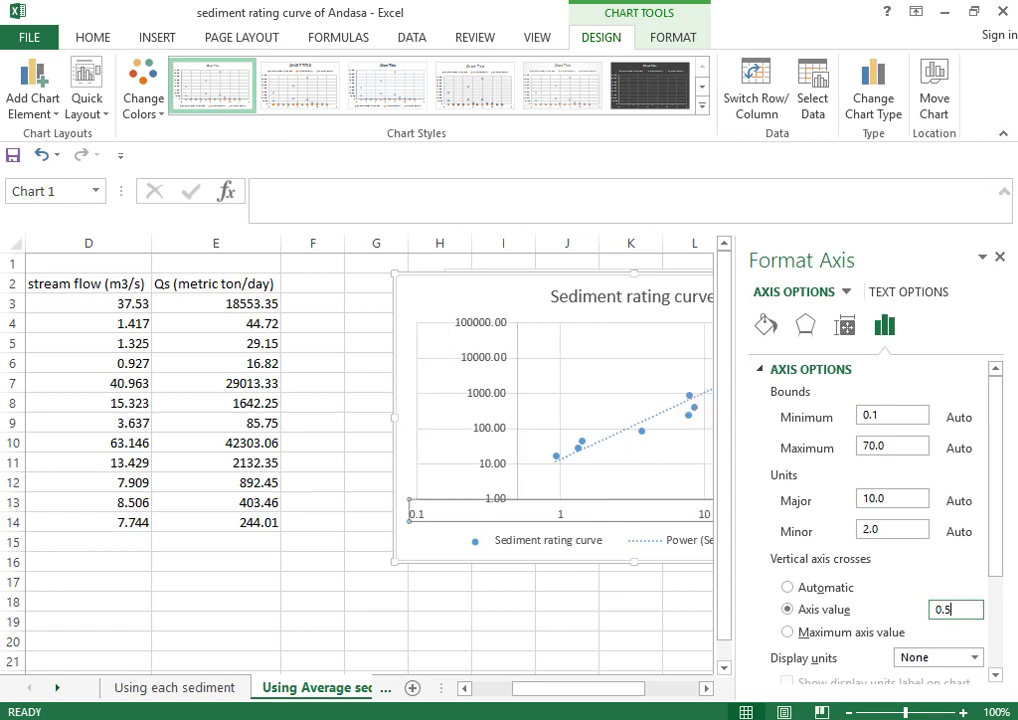
- Try to make the horizontal axis cross the chart's vertical axis at an axis value of 0.5
click(488, 430)
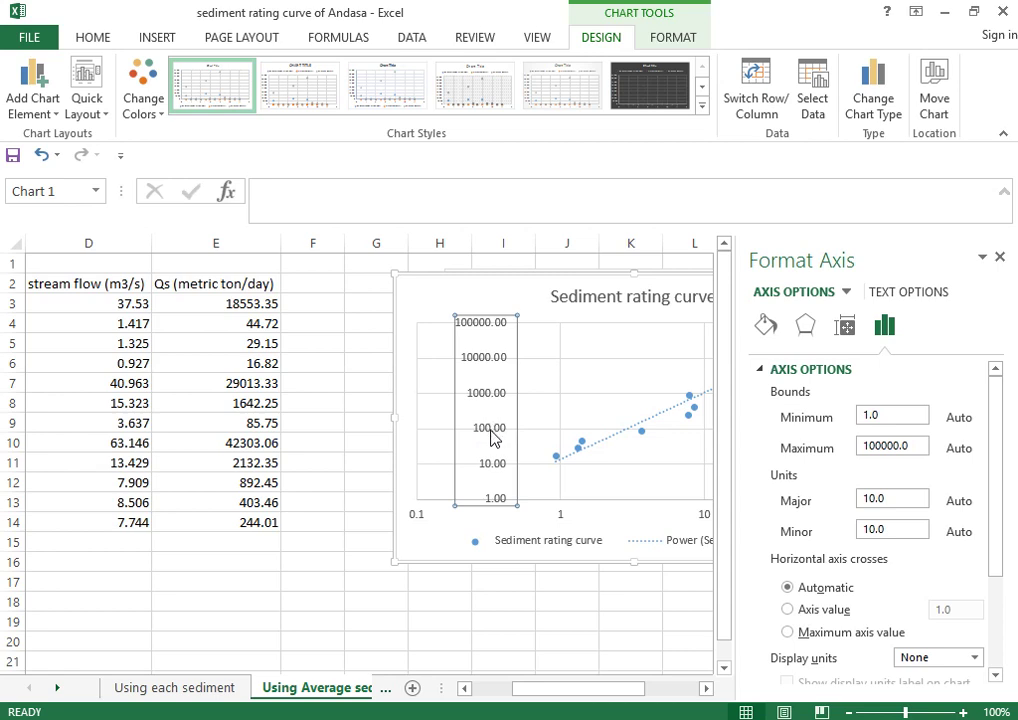
click(787, 609)
drag(962, 612, 933, 619)
text(0.5)
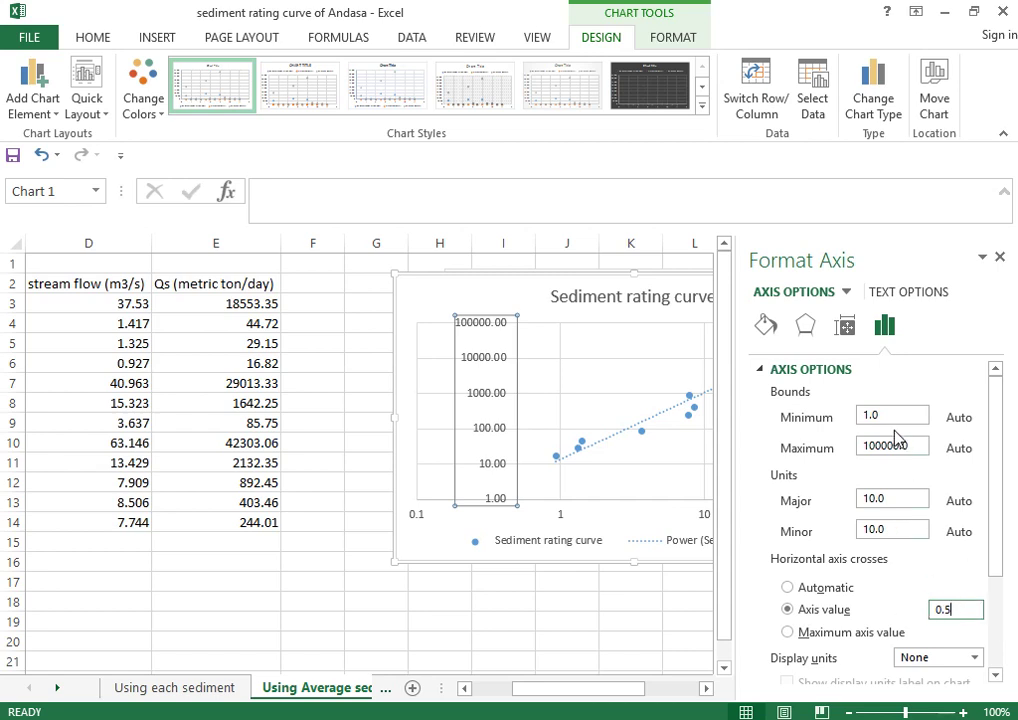
- Try a minimum bound of 0.1 and of 0 for the chart's vertical axis
click(886, 415)
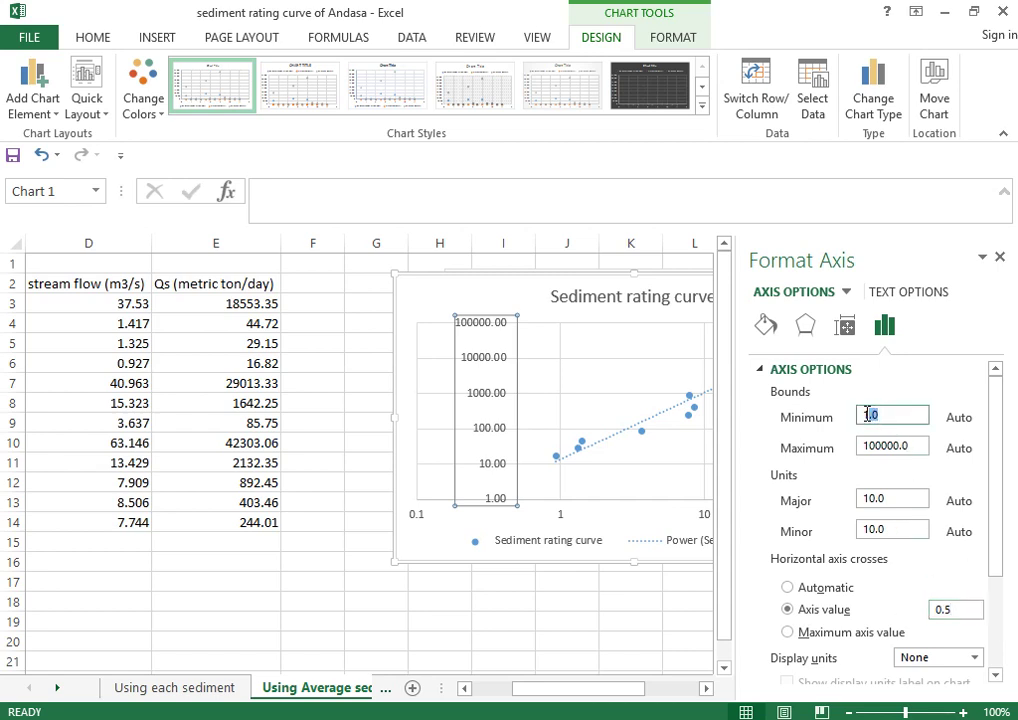
text(0.1)
key(Return)
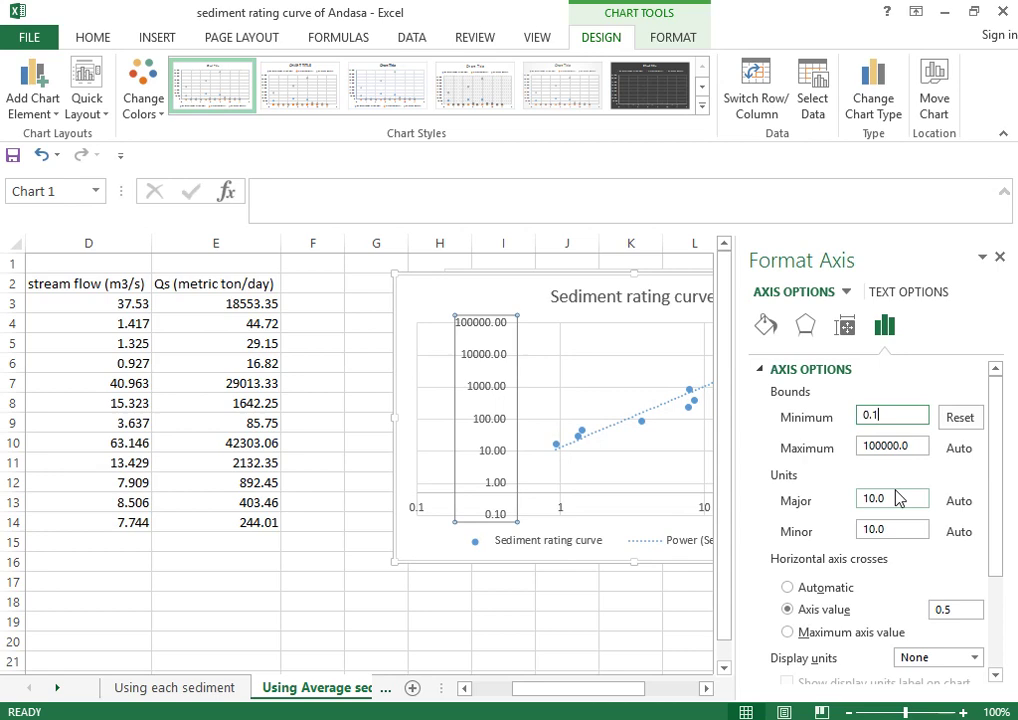
key(BackSpace)
drag(890, 416, 805, 432)
text(0)
- Undo the last changes to the vertical axis's minimum bound and crossing value, and close the axis formatting
click(40, 156)
click(40, 156)
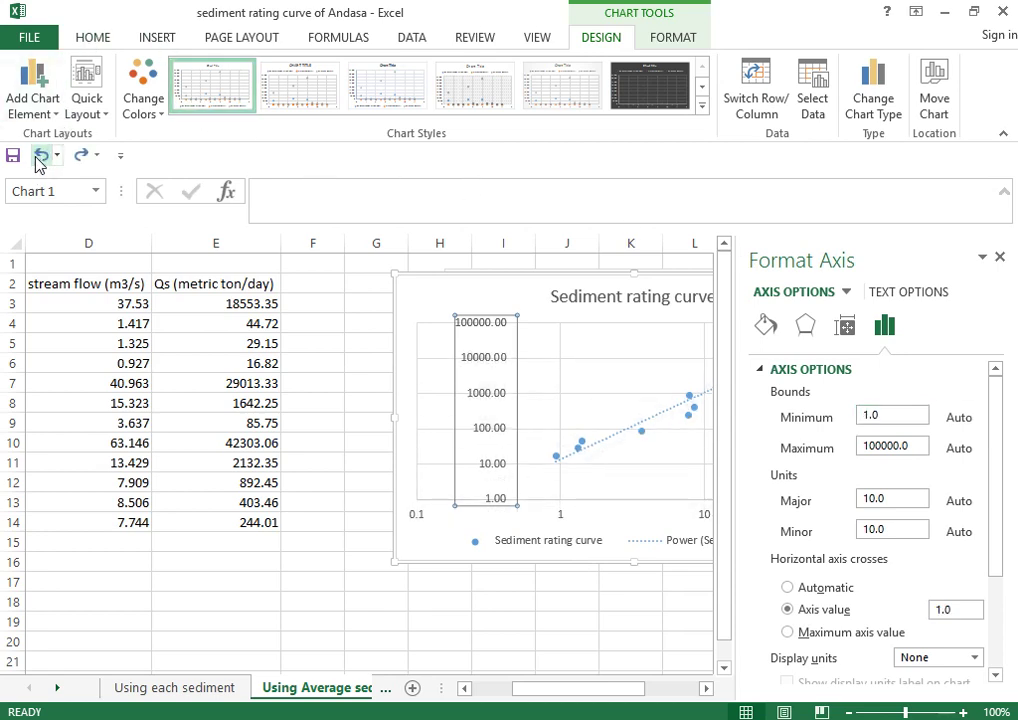
click(1000, 258)
click(911, 566)
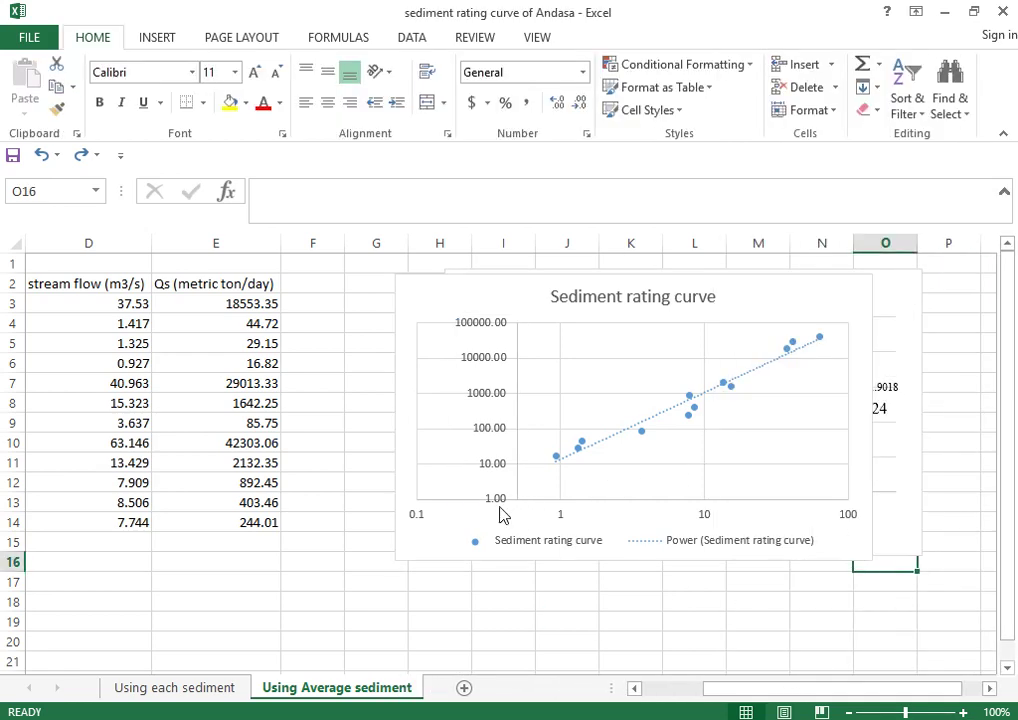
- Change the vertical axis's crossing point on the chart's horizontal axis to 0.1 and close the axis formatting
click(500, 477)
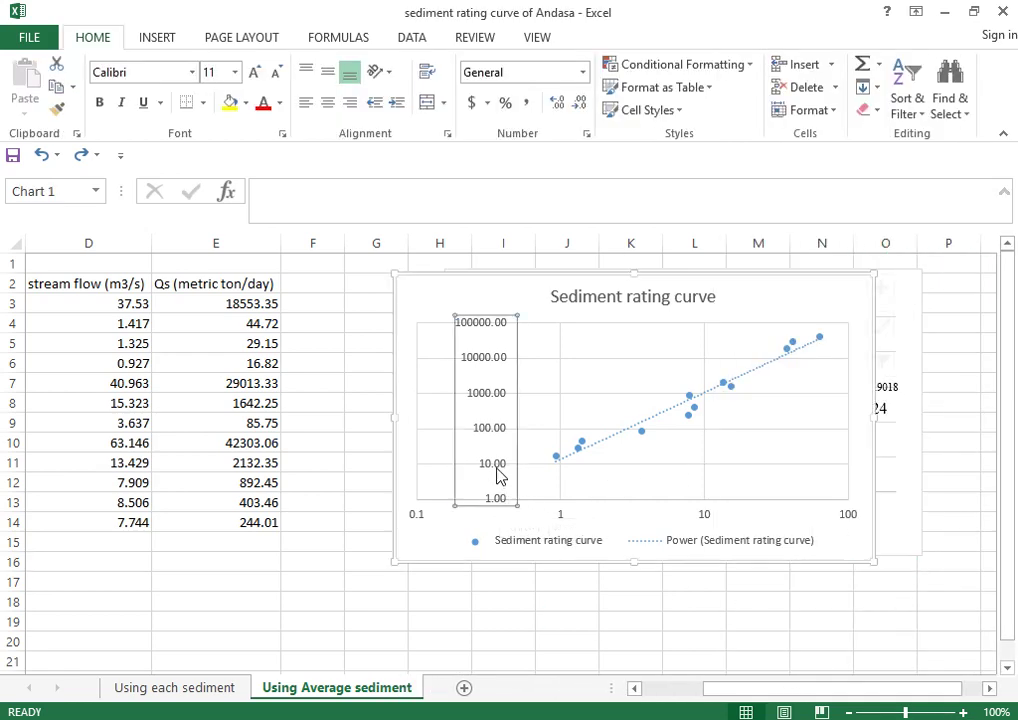
double_click(500, 477)
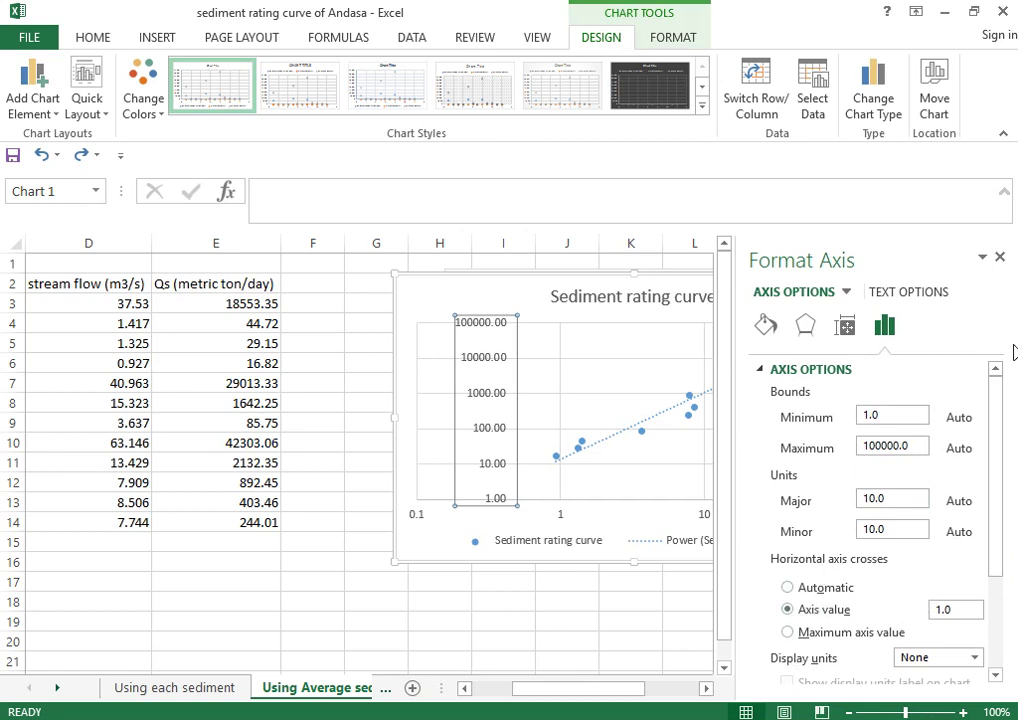
click(570, 512)
right_click(568, 514)
key(Escape)
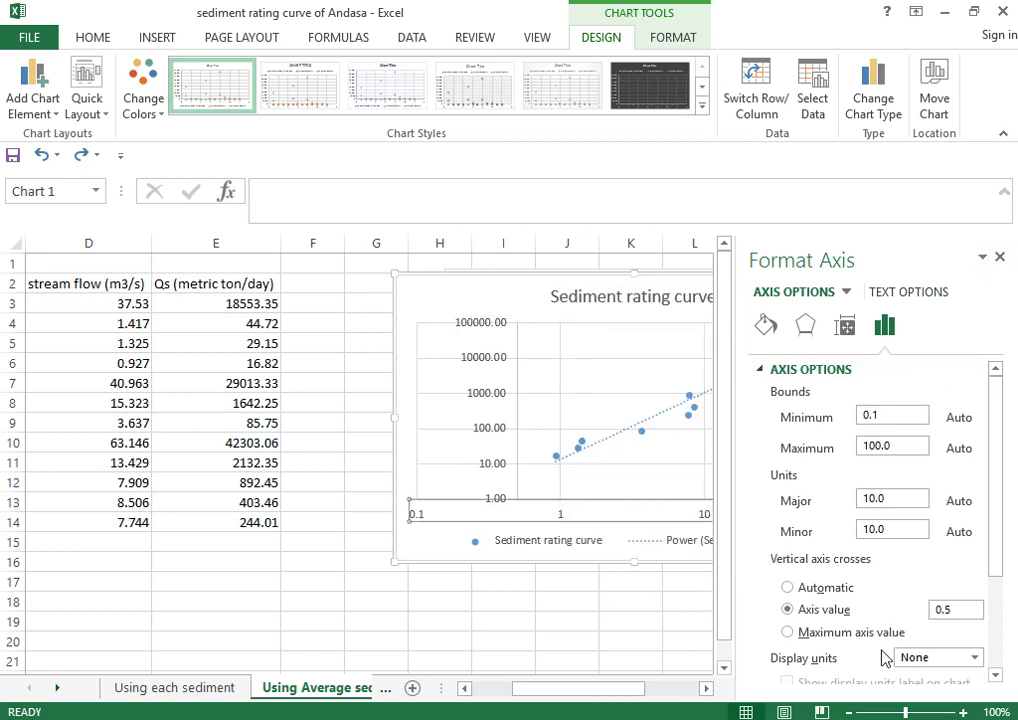
click(964, 609)
key(BackSpace)
text(1)
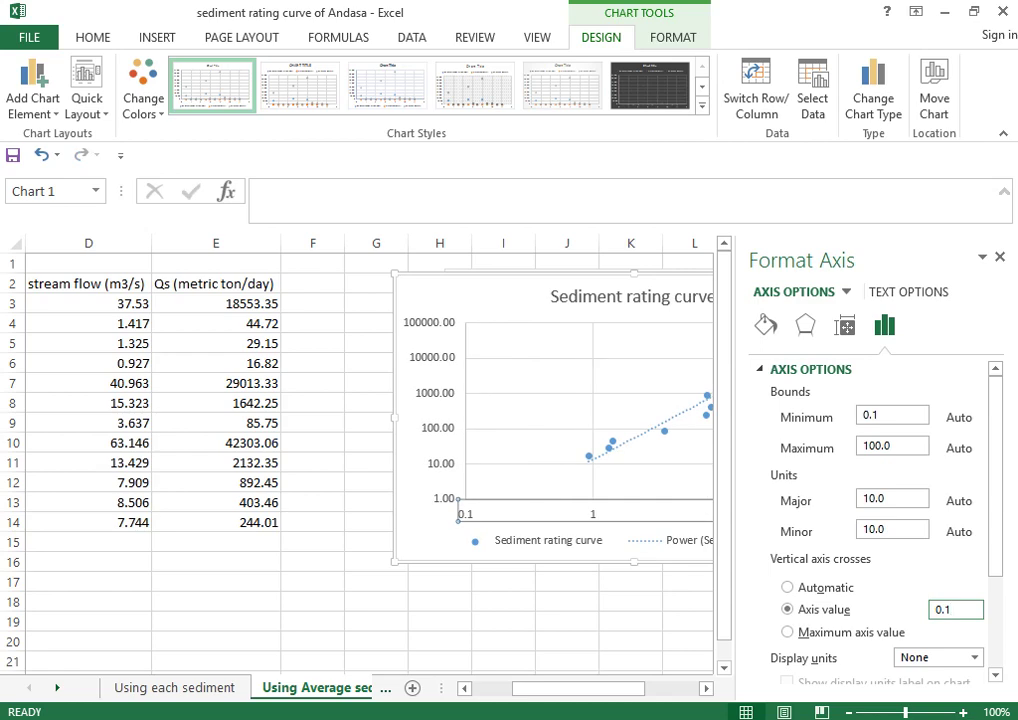
click(652, 624)
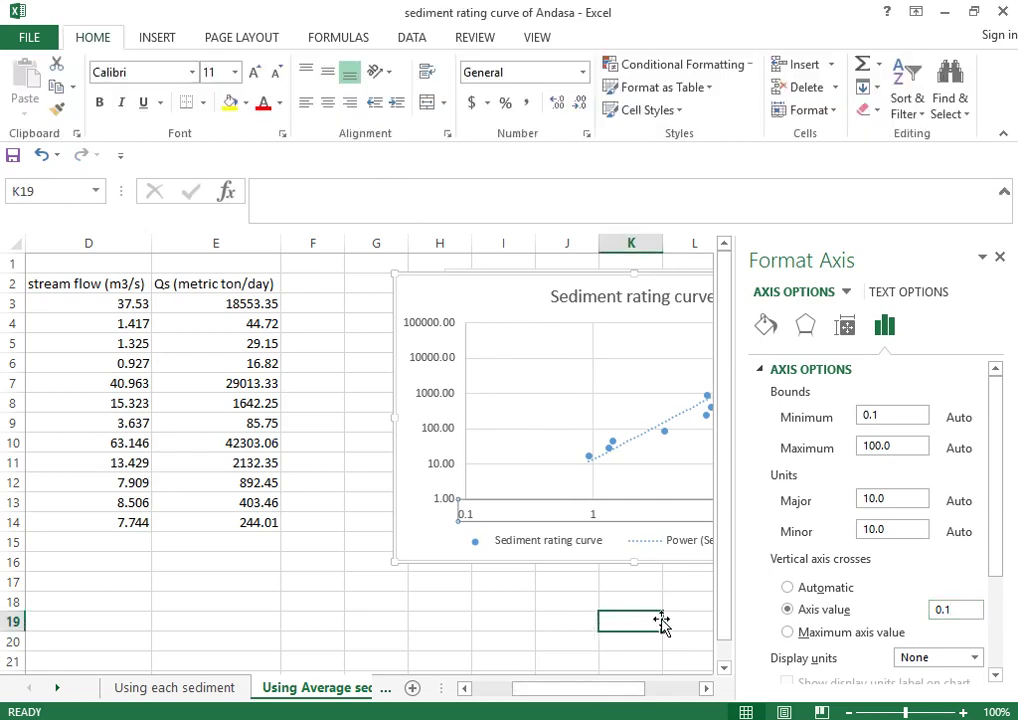
click(999, 258)
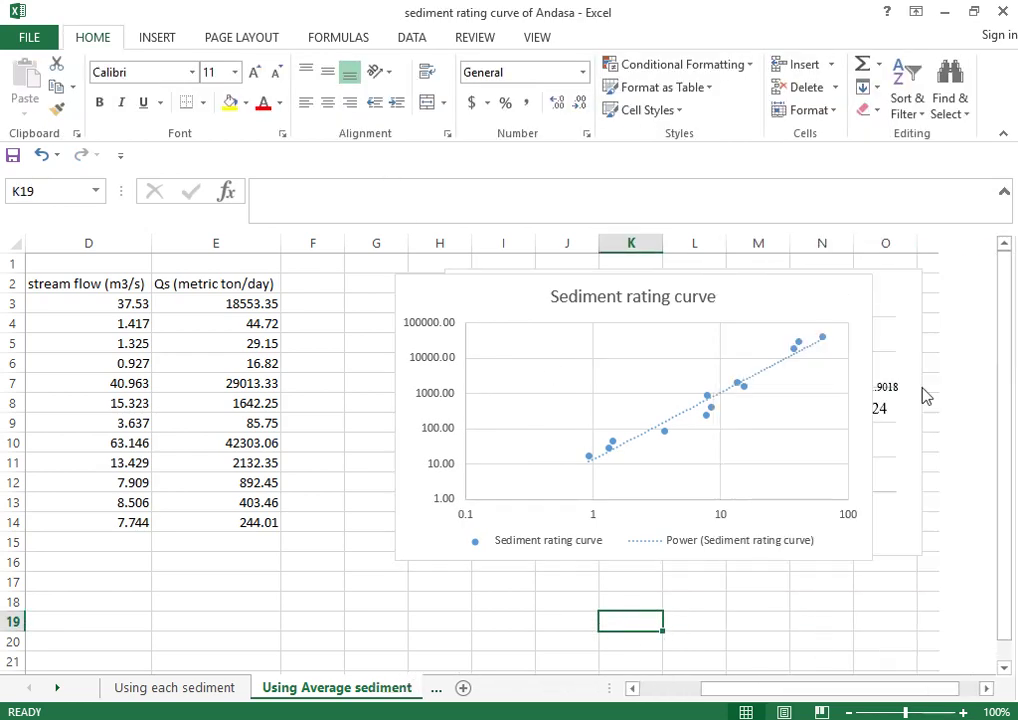
click(929, 483)
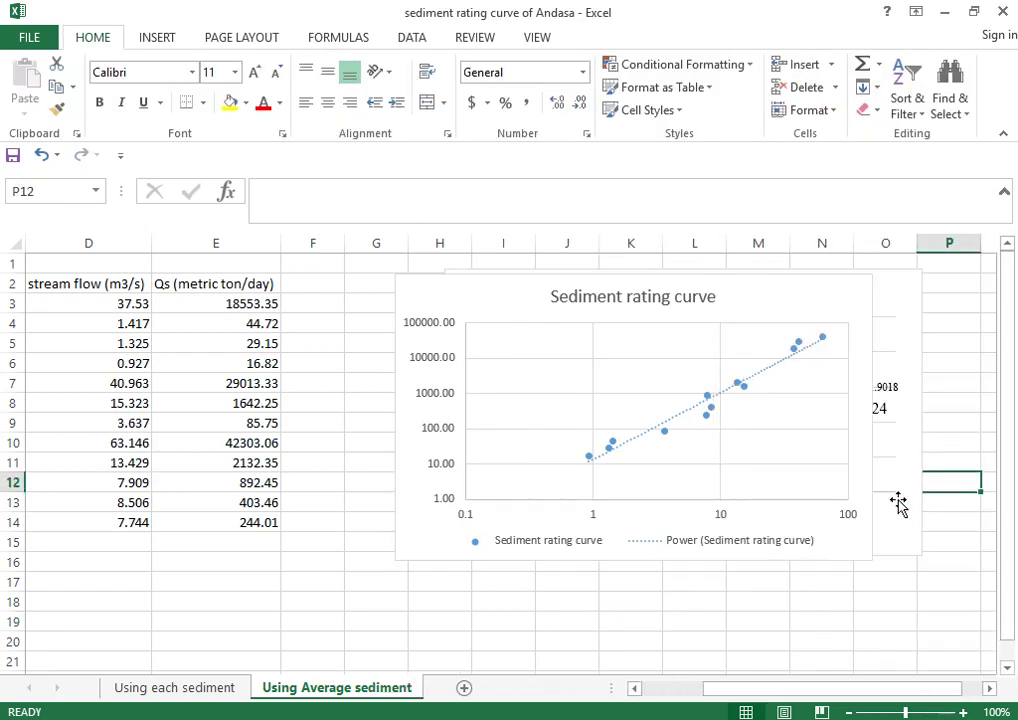
- Display the Power trendline's equation and R-squared value on the chart
right_click(740, 388)
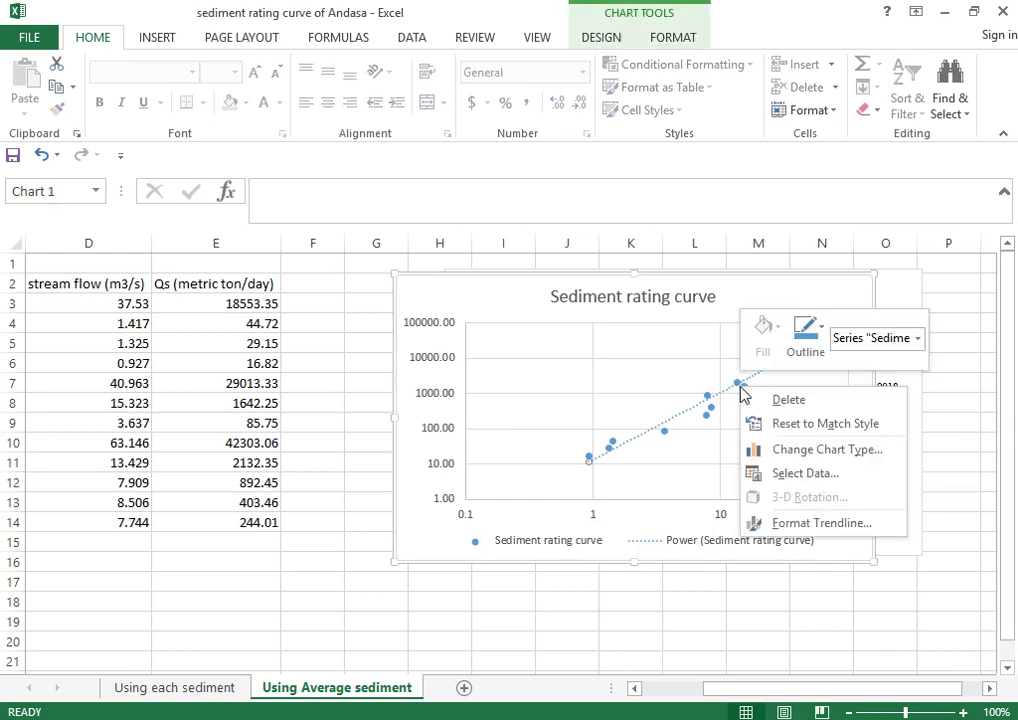
click(834, 523)
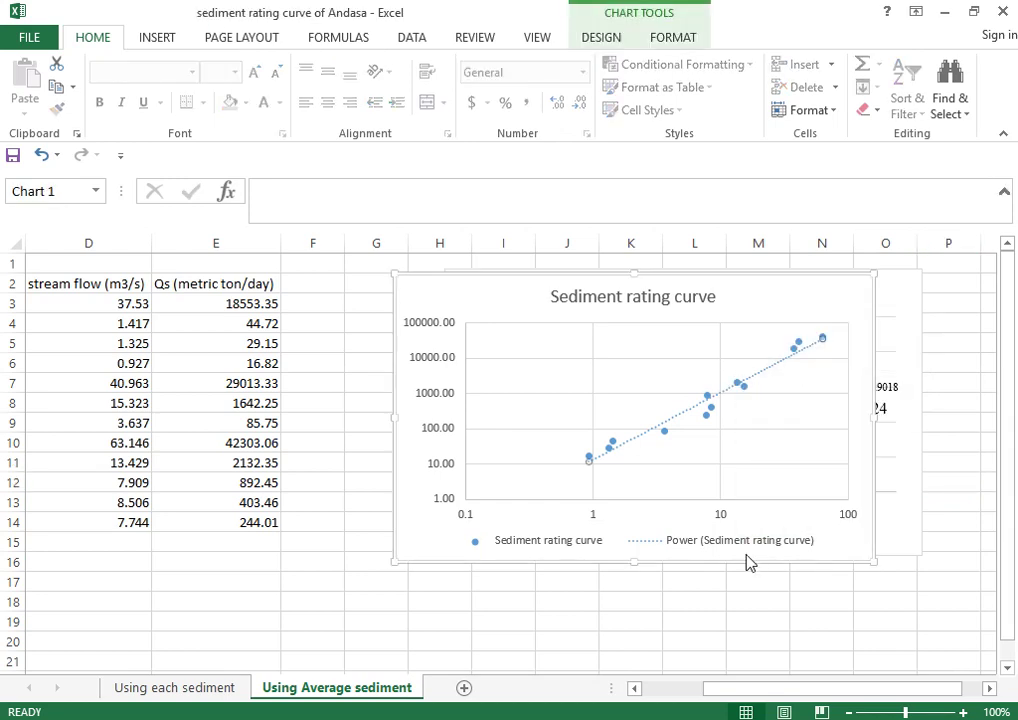
scroll(886, 591, down, 3)
scroll(886, 591, down, 1)
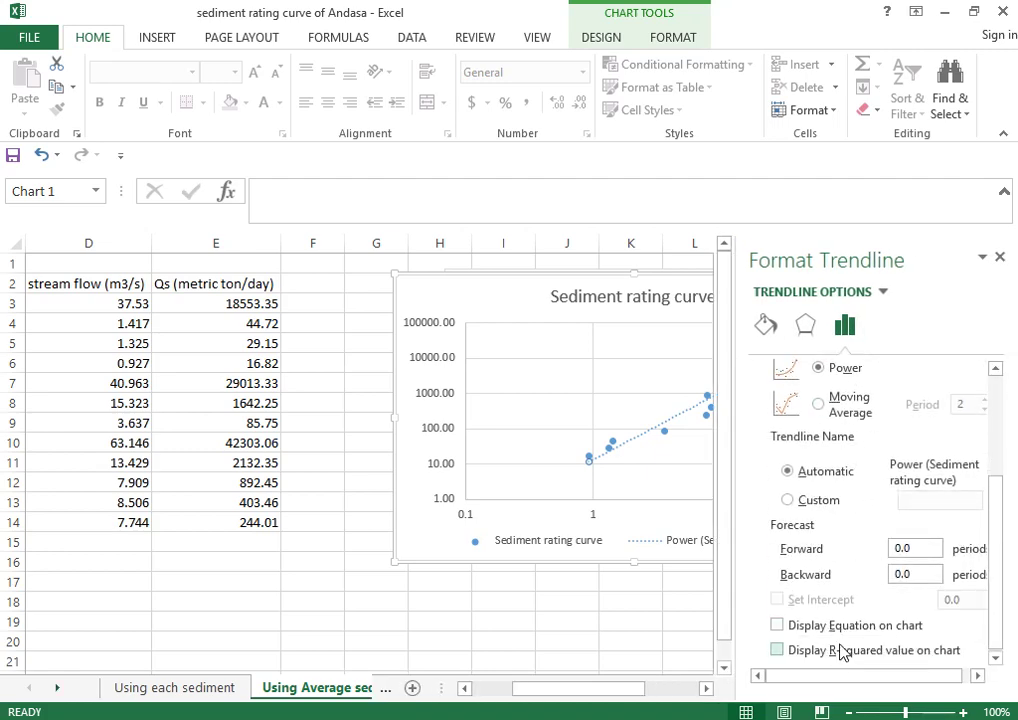
click(777, 625)
click(793, 652)
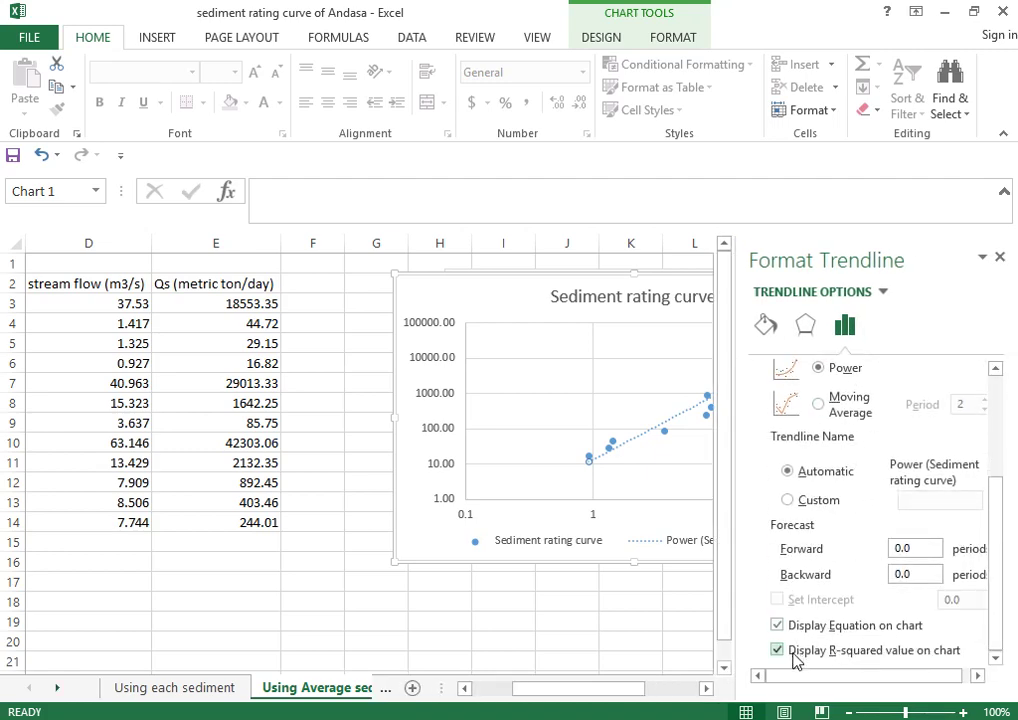
click(999, 257)
key(Escape)
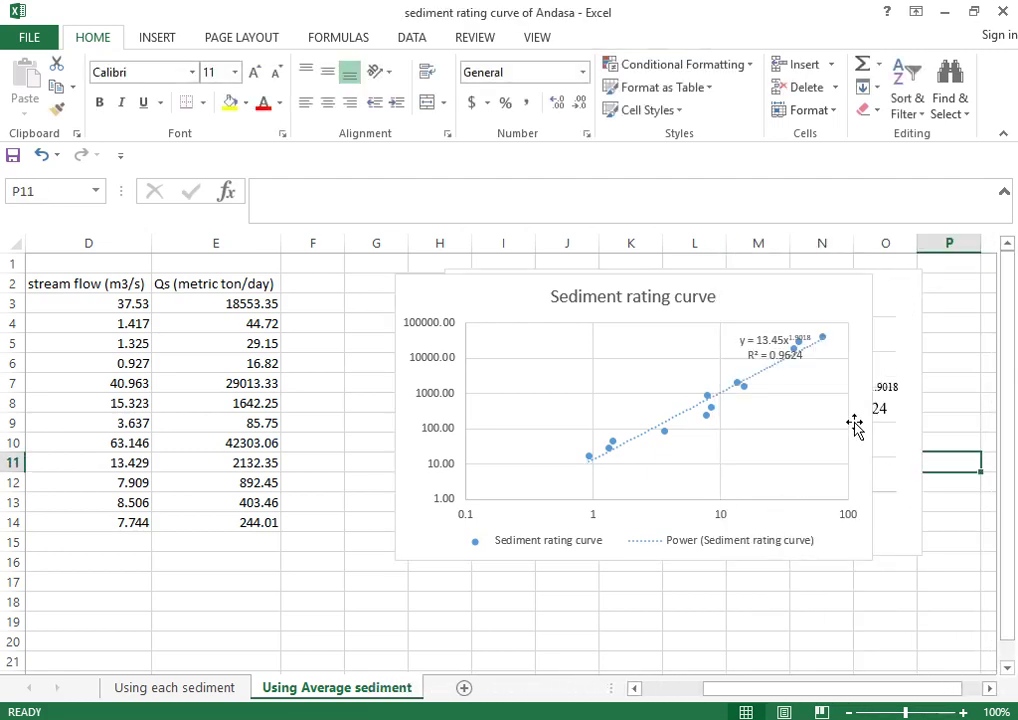
- Move the trendline equation label to the clear area in the upper left of the plot, away from the data points
click(752, 341)
drag(752, 331, 609, 337)
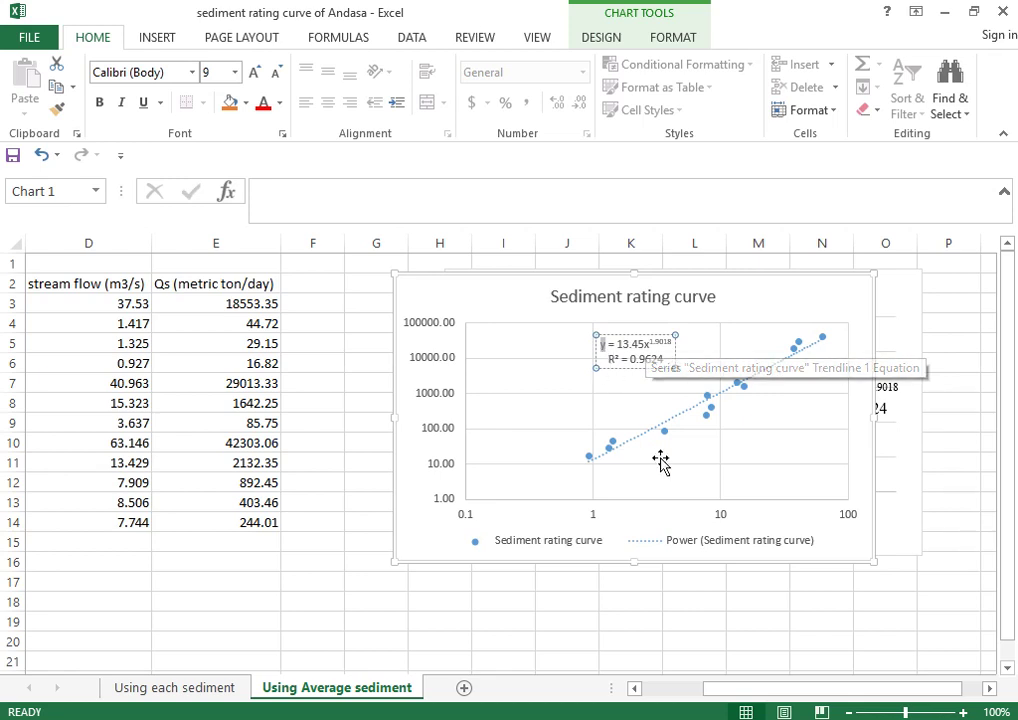
click(632, 623)
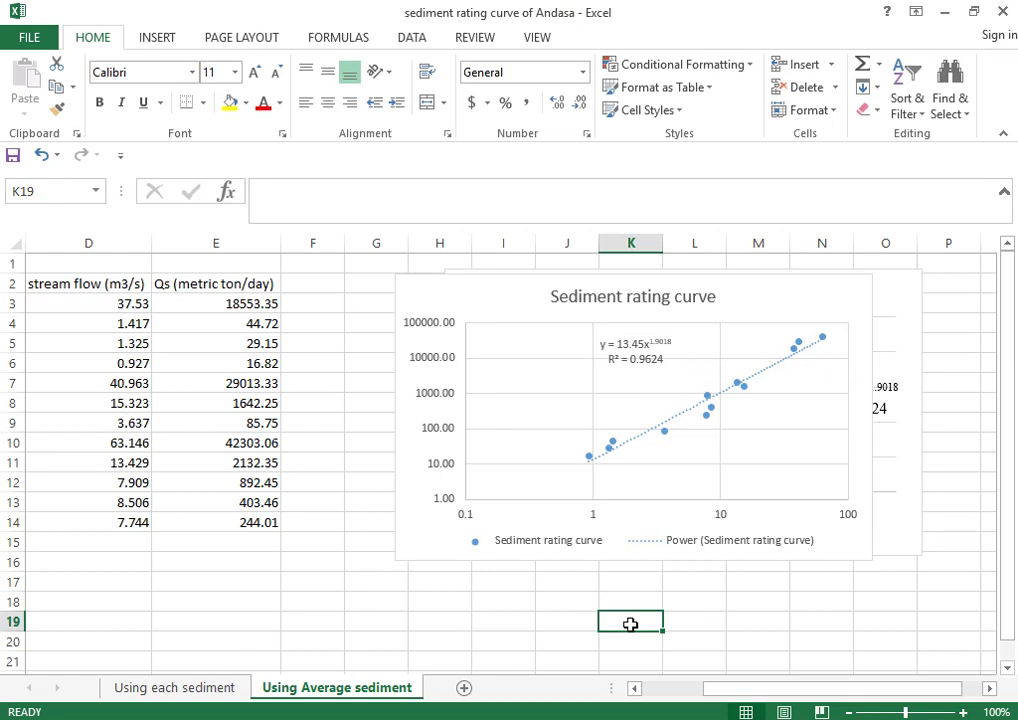
click(586, 600)
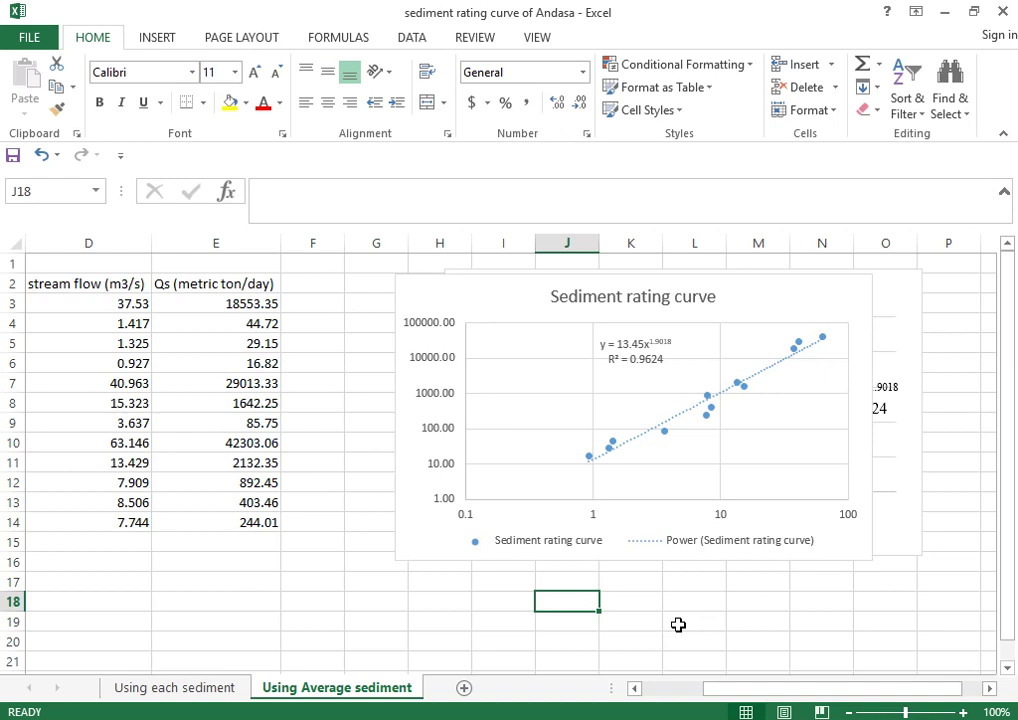
click(645, 606)
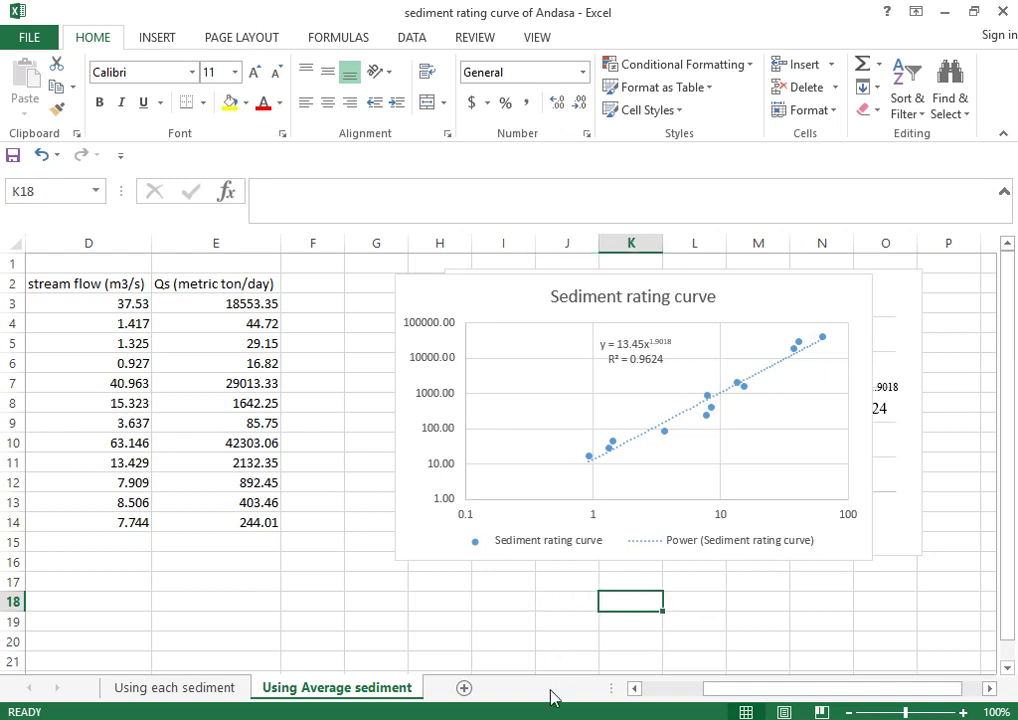
click(504, 697)
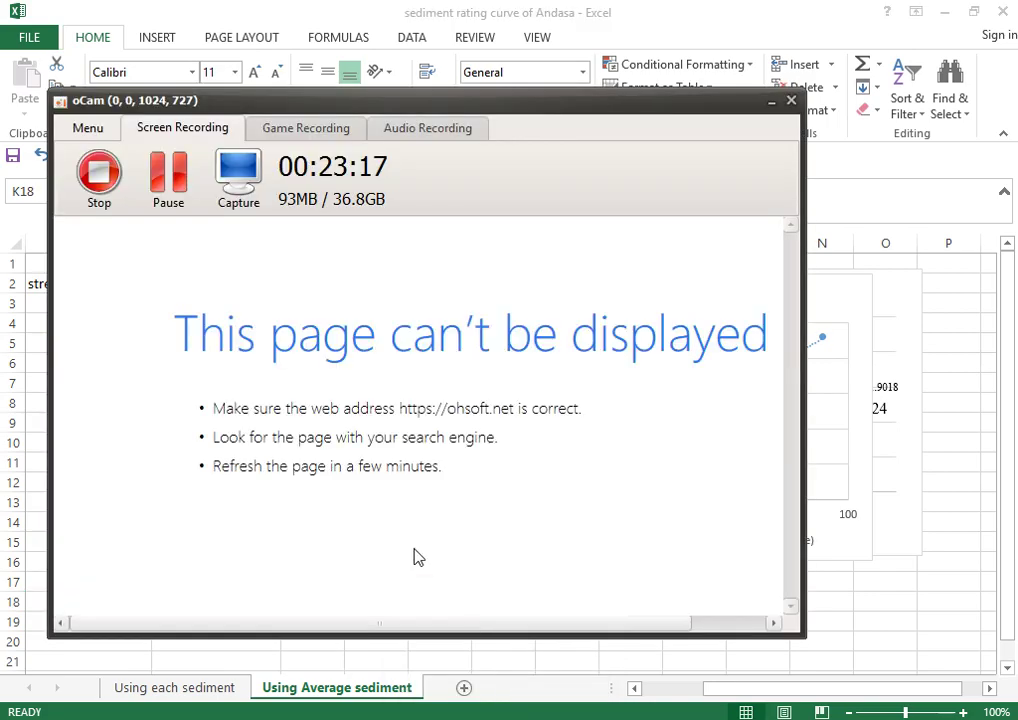